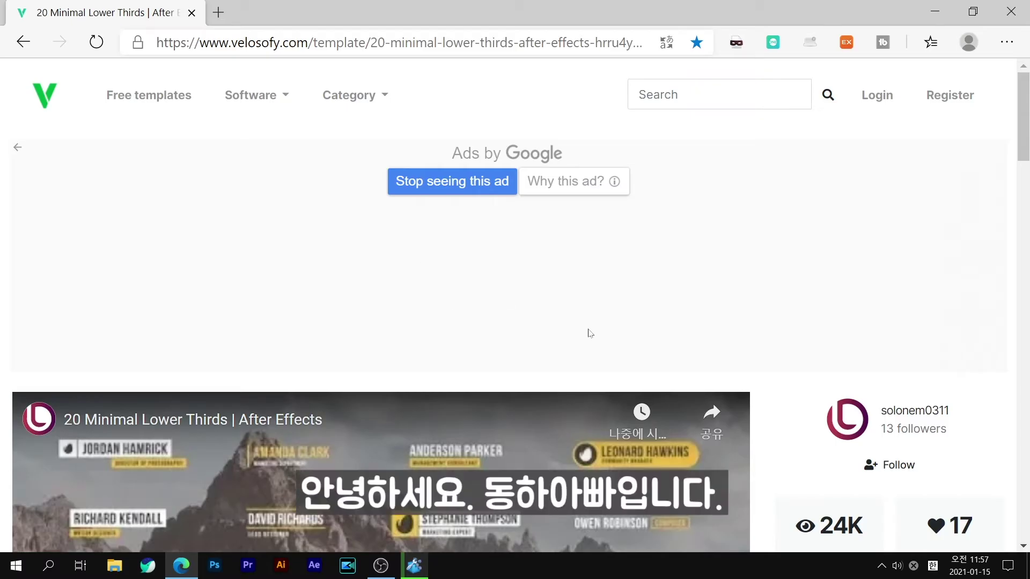
Step: Start downloading the 20 Minimal Lower Thirds template on Velosofy
scroll(590, 333, down, 5)
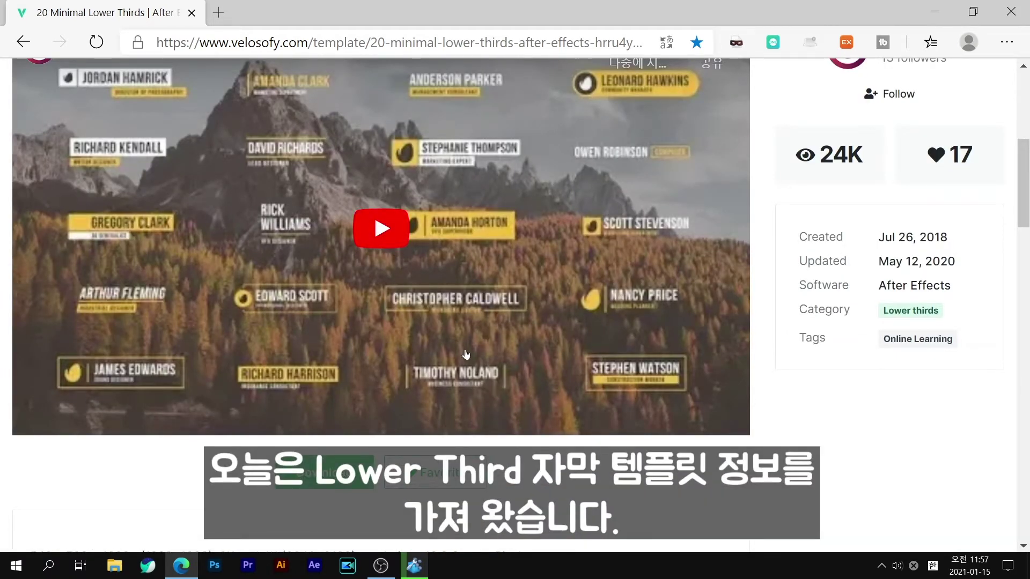
scroll(465, 354, up, 1)
scroll(451, 237, down, 2)
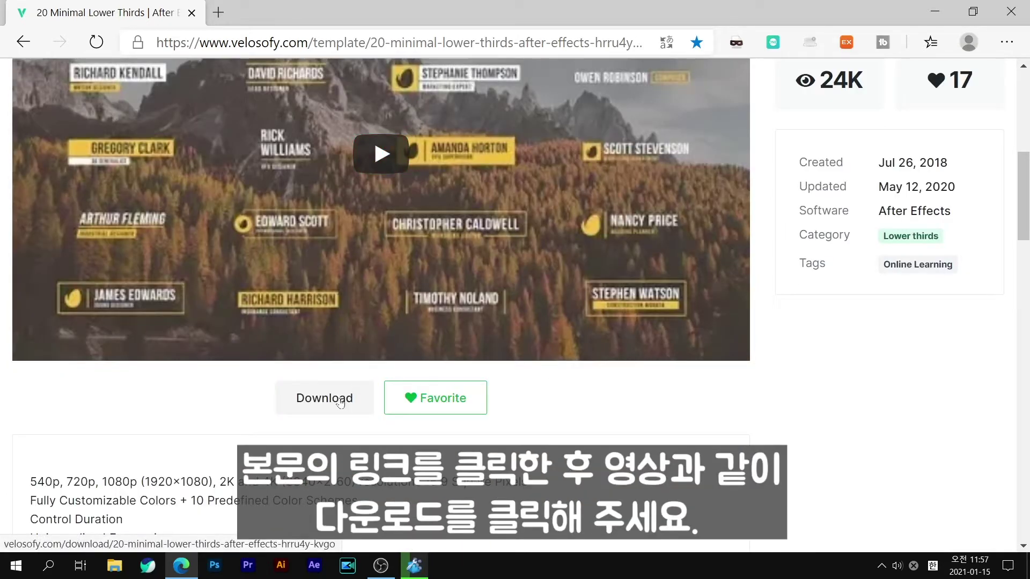
click(339, 403)
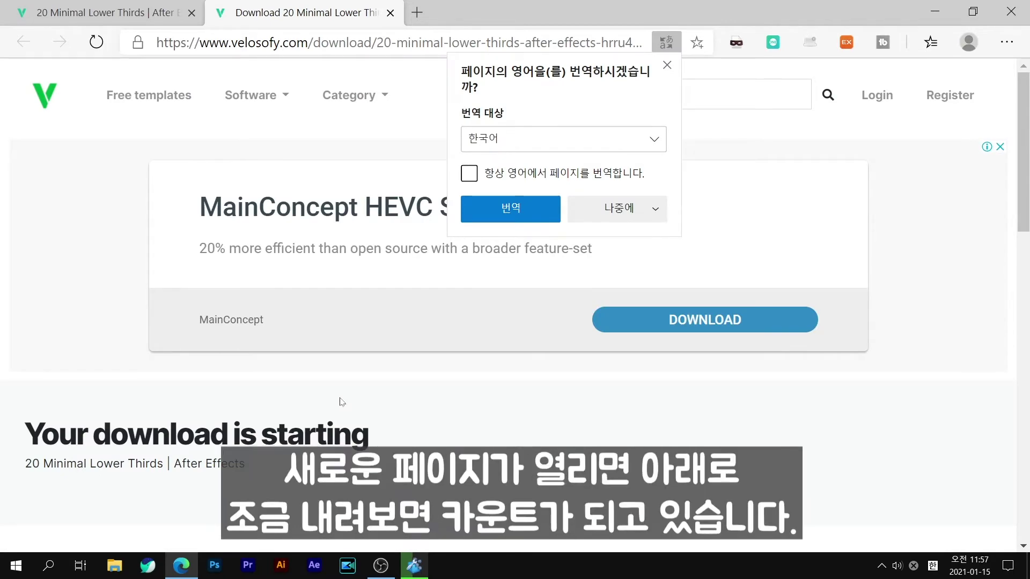
Step: Follow the template's download link once the countdown finishes
scroll(340, 401, down, 3)
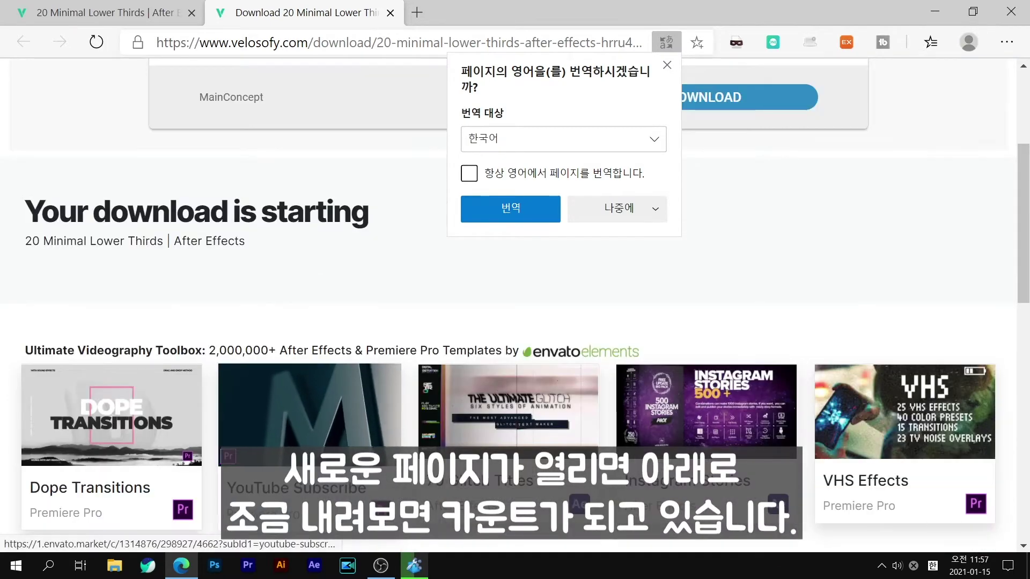
scroll(340, 401, down, 2)
scroll(356, 361, down, 5)
scroll(356, 361, up, 2)
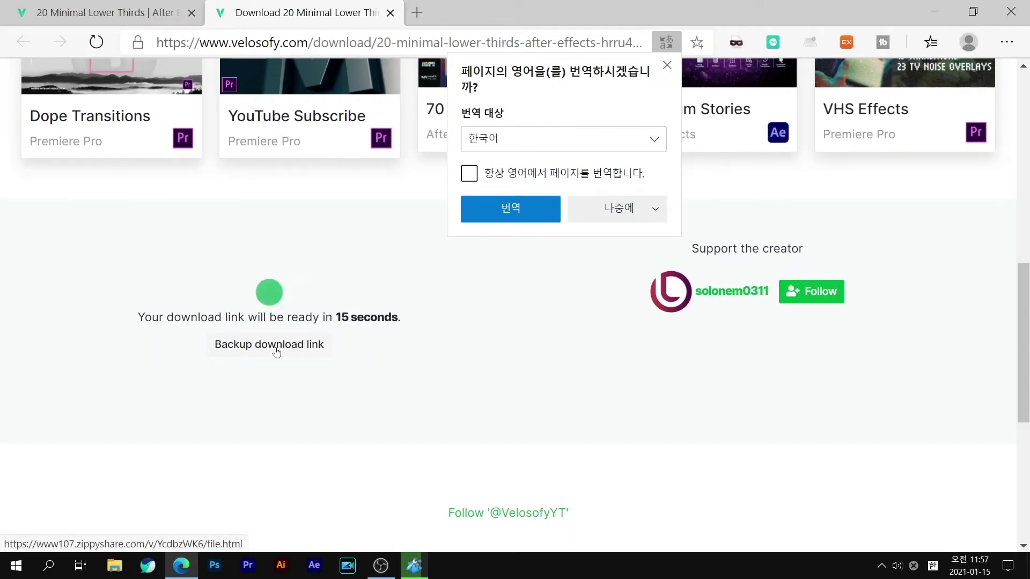
click(276, 348)
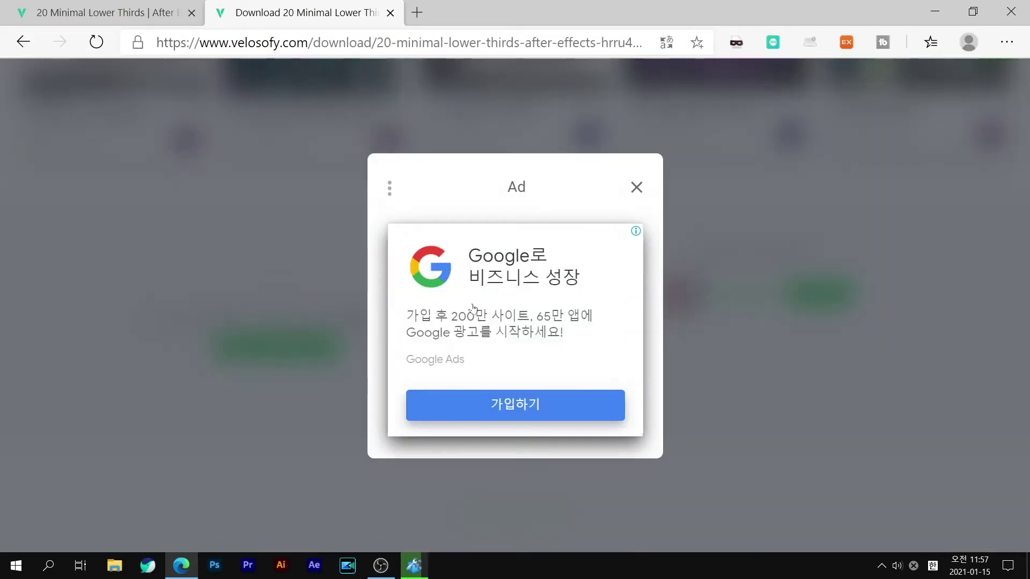
Step: Dismiss the ad, download 21238399-minimal-lower-thirds-ShareAE.com.zip, and close the two ad tabs
click(636, 188)
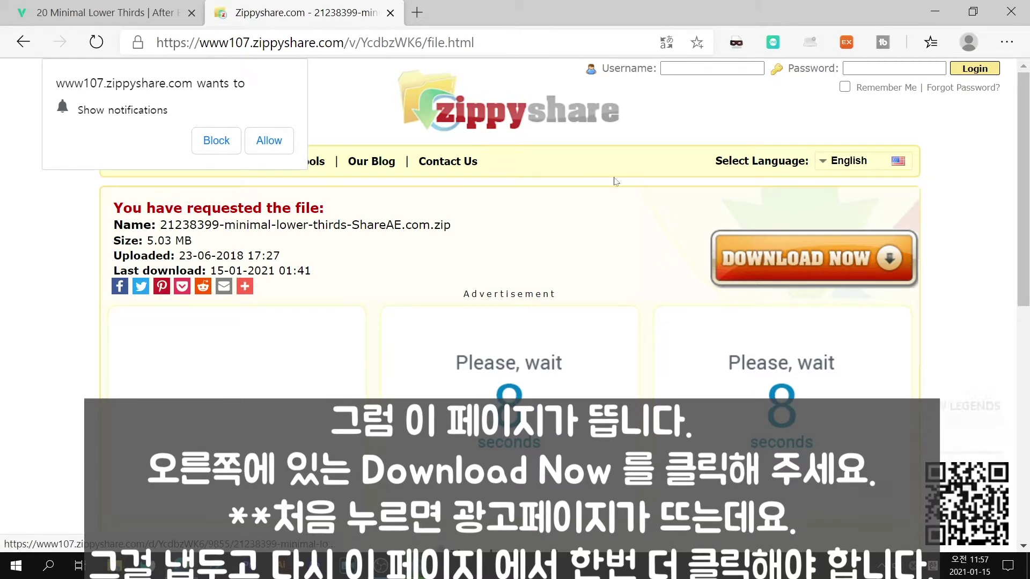
click(814, 259)
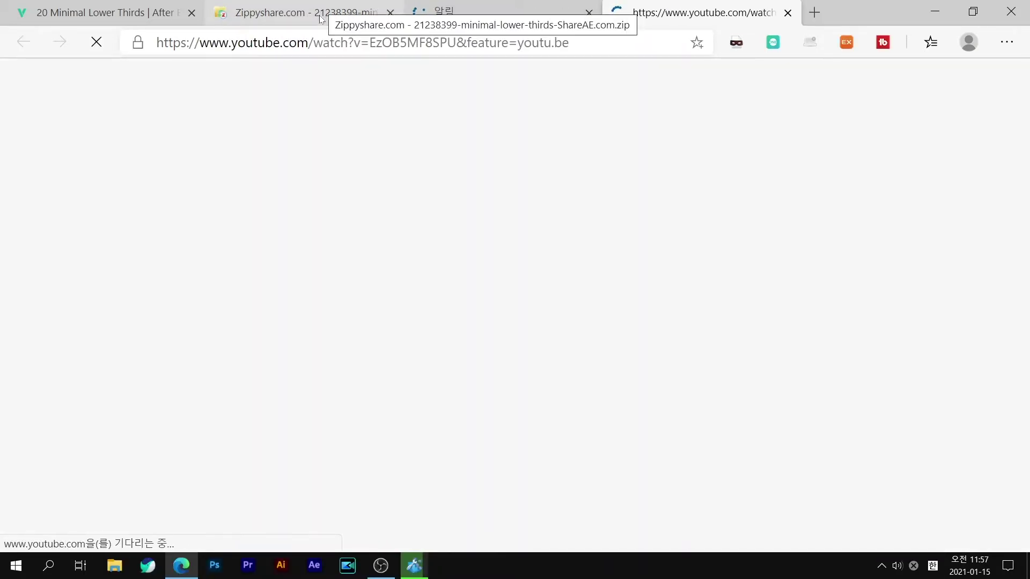
click(378, 8)
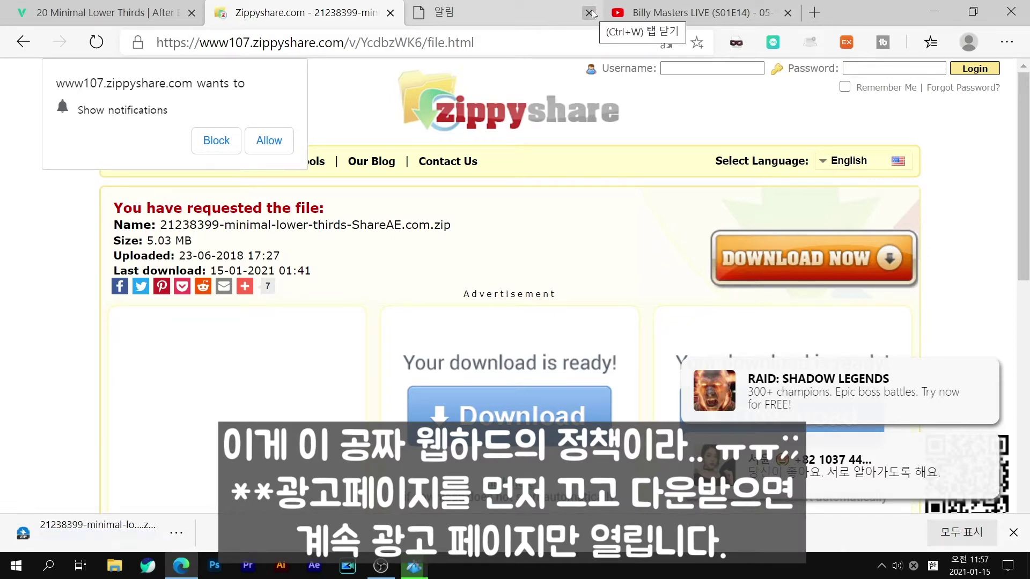
click(590, 13)
click(590, 13)
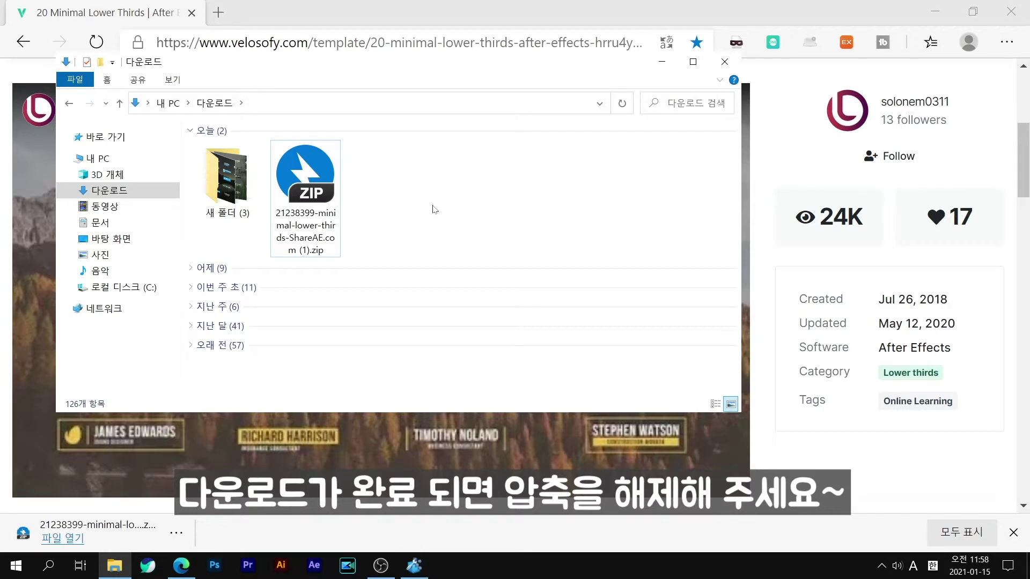
Step: Extract the lower-thirds zip into its own folder
mouse_move(413, 565)
click(317, 195)
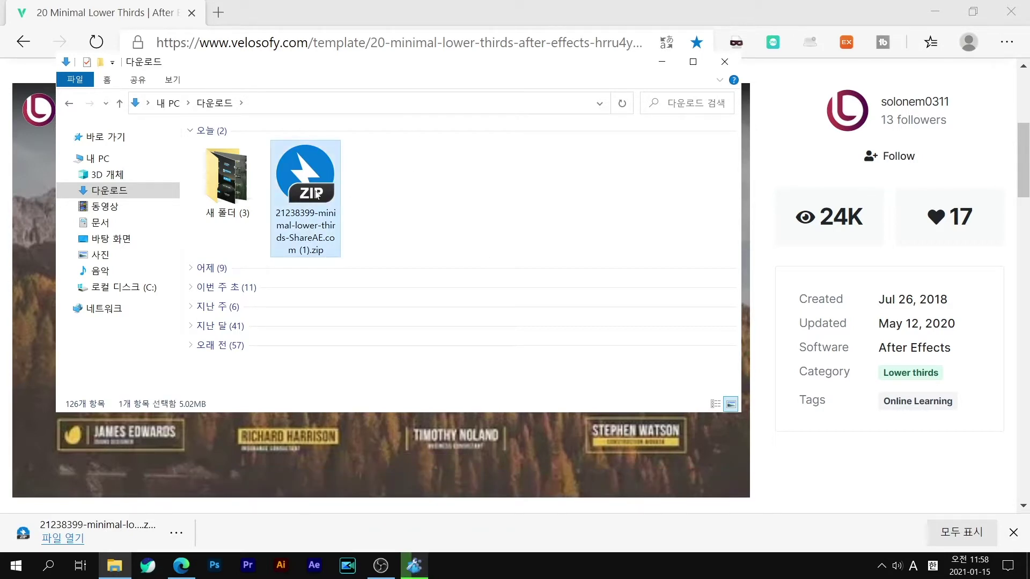
right_click(316, 195)
click(392, 144)
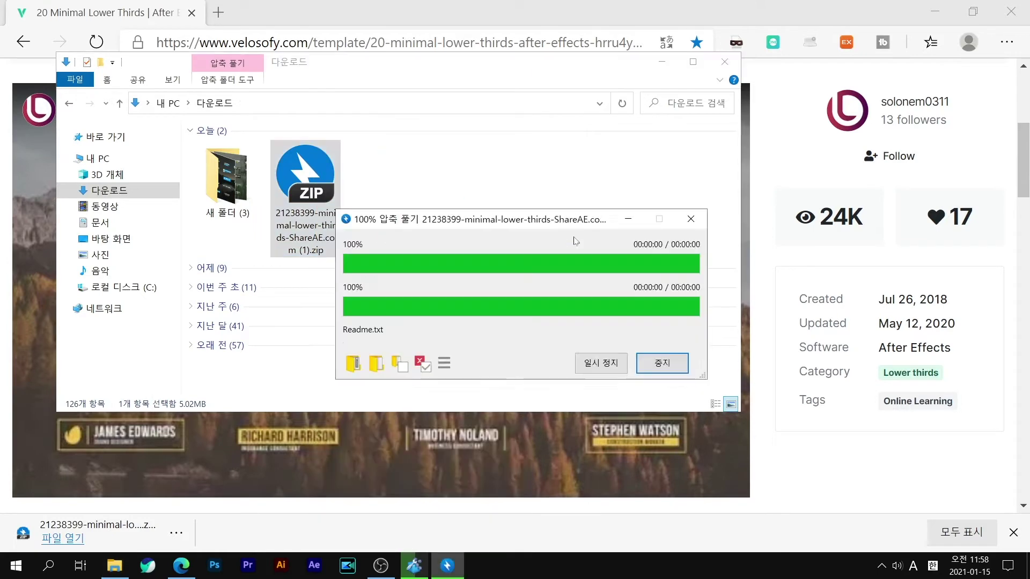
click(663, 403)
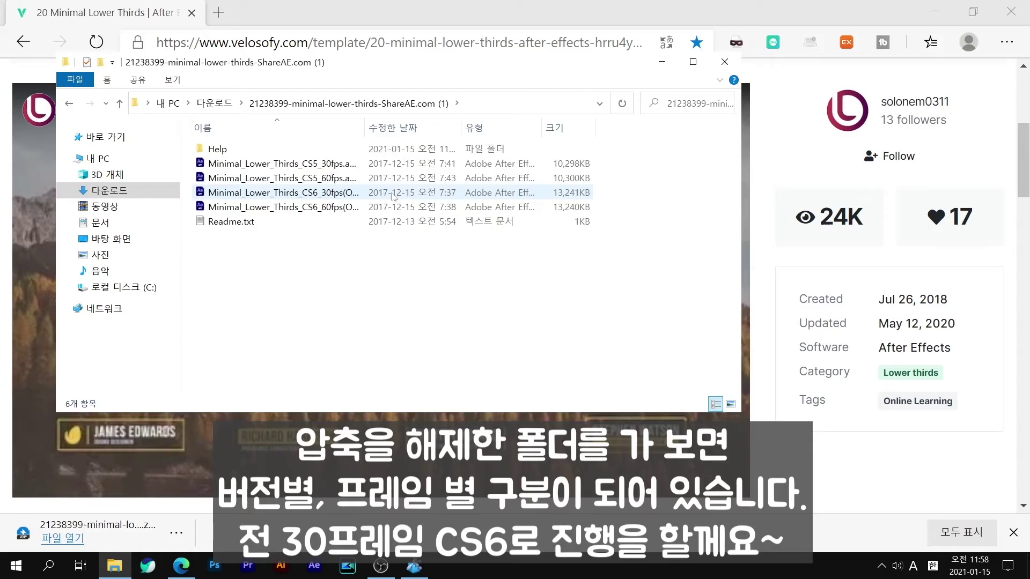
Step: Open Minimal_Lower_Thirds_CS6_30fps(Original).aep in After Effects
click(387, 207)
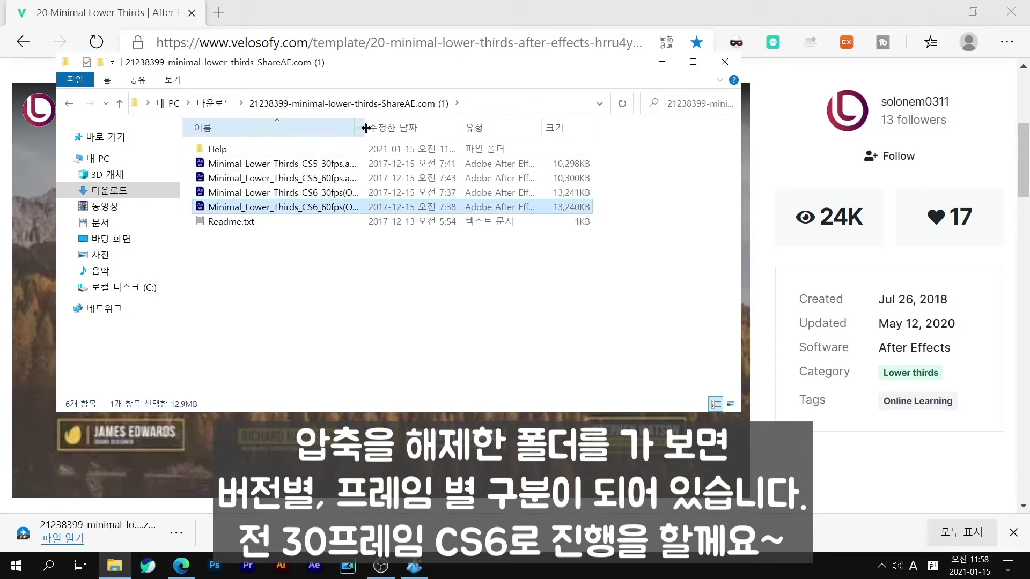
drag(366, 128, 474, 128)
click(332, 194)
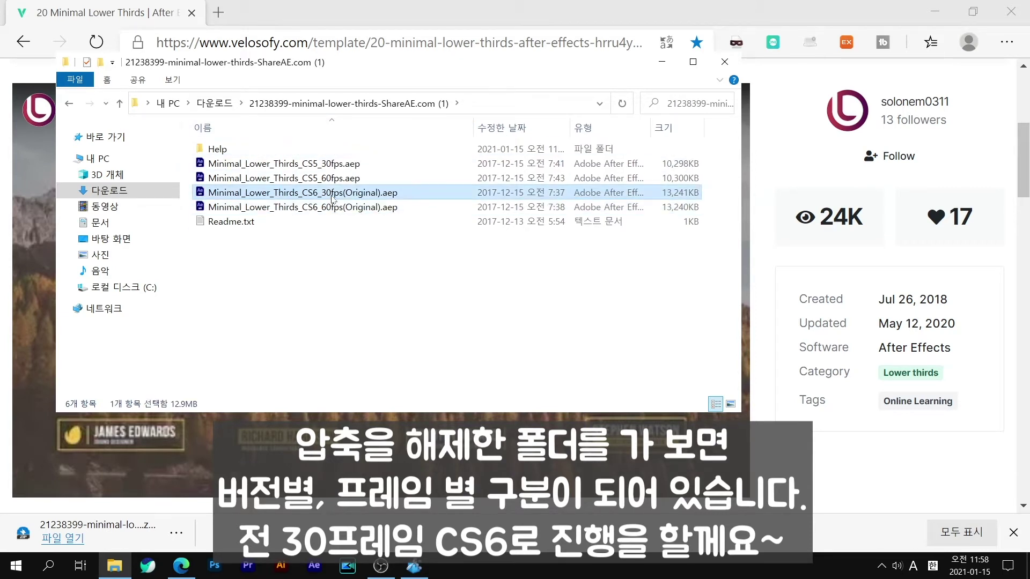
double_click(332, 194)
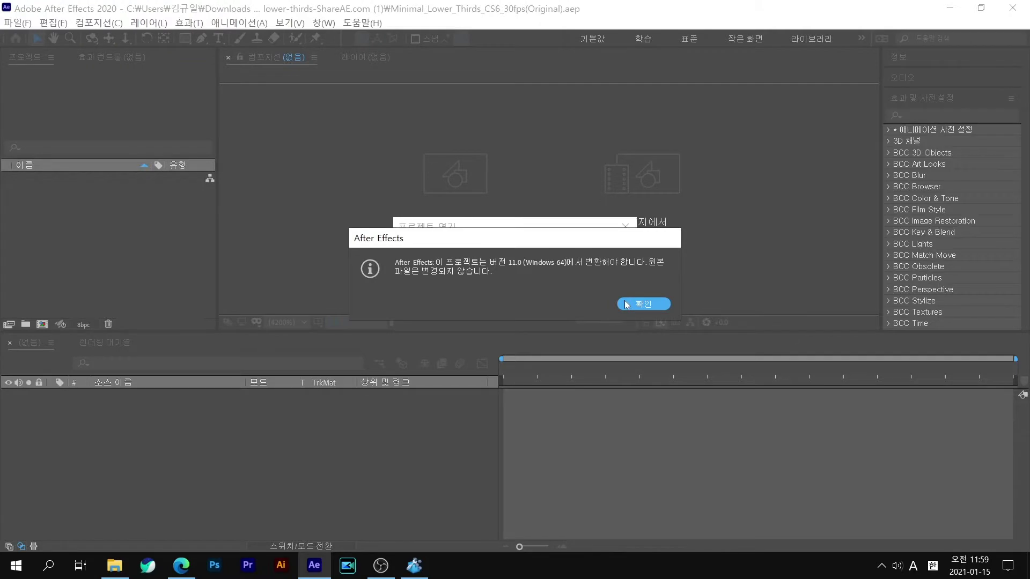
Step: Accept the project conversion, review the 4K to 540p main comps, and open the 1080p comp
click(626, 305)
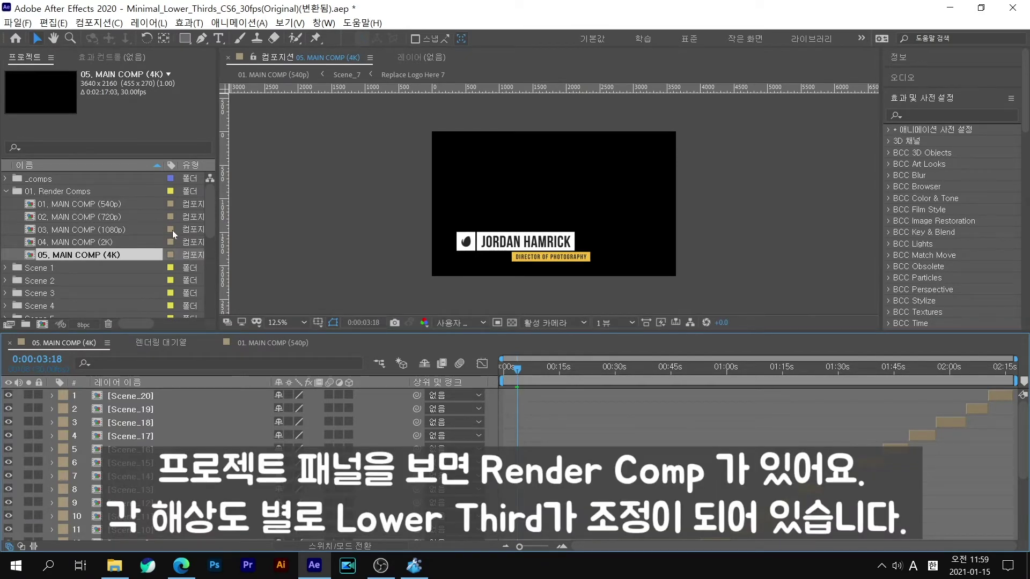
click(92, 252)
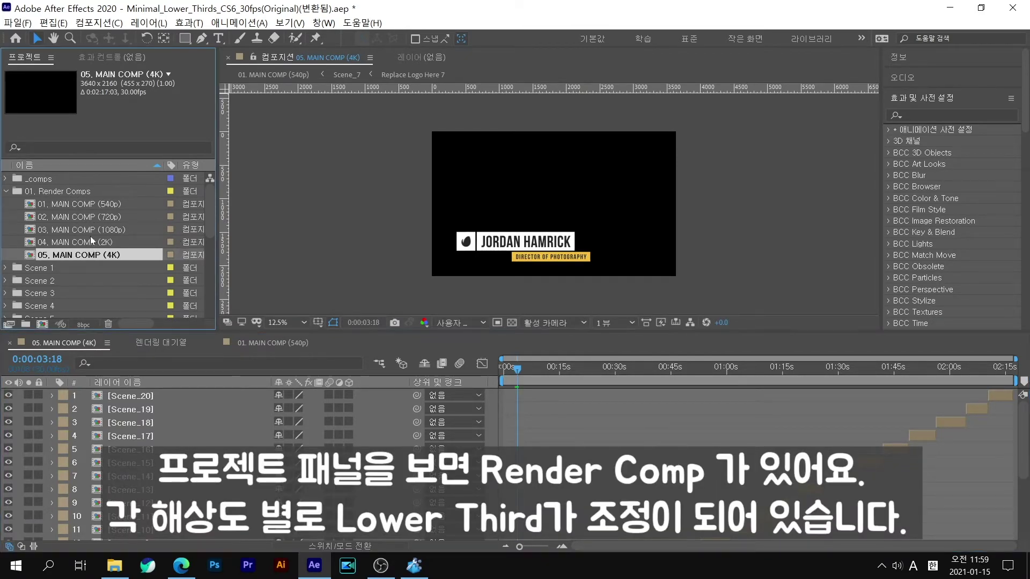
click(92, 241)
click(92, 234)
click(91, 218)
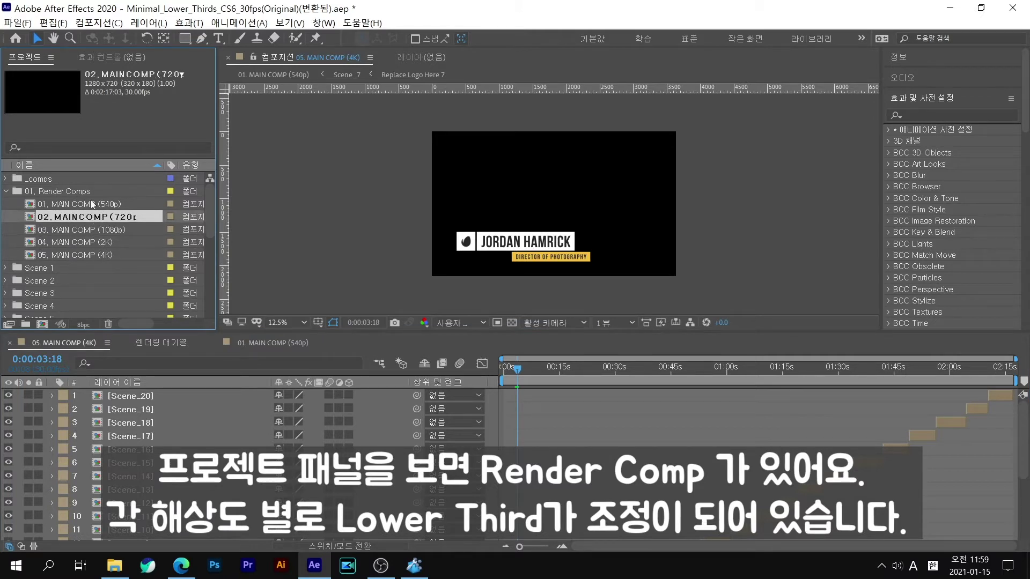
click(93, 204)
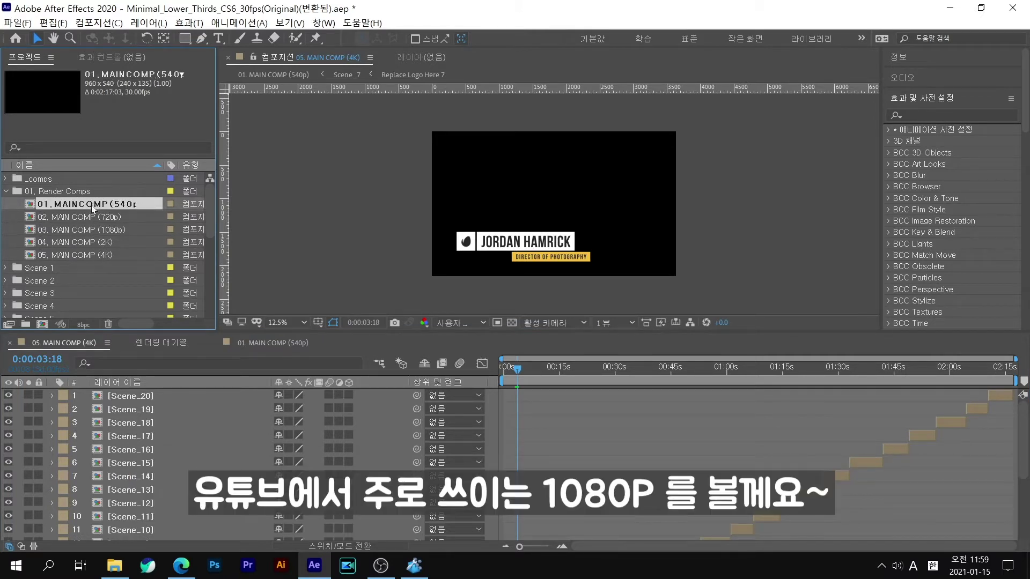
double_click(95, 231)
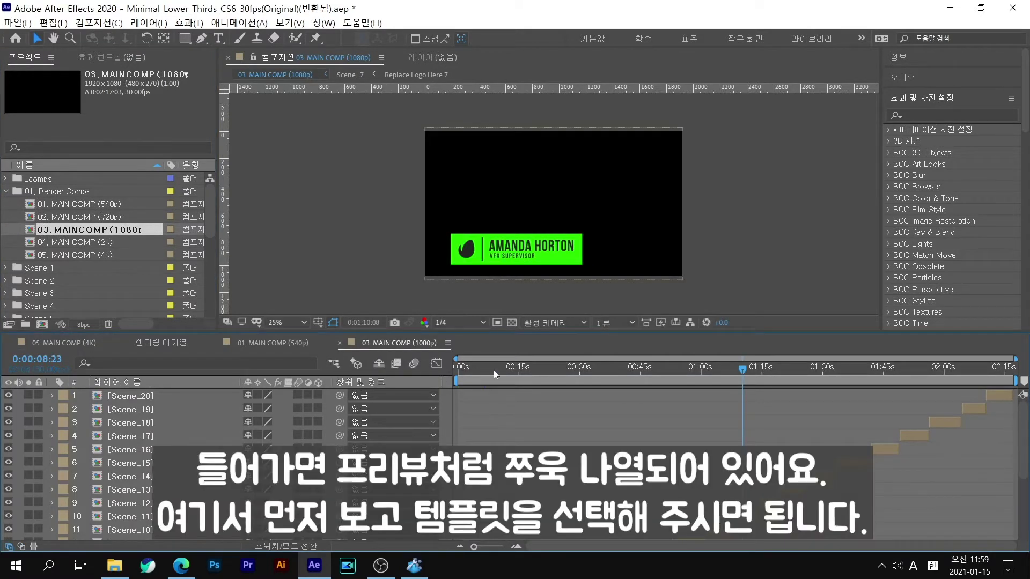
Step: Preview 03. MAIN COMP (1080p) from 0:00, then expand the Scene 1 folder
drag(494, 374, 322, 387)
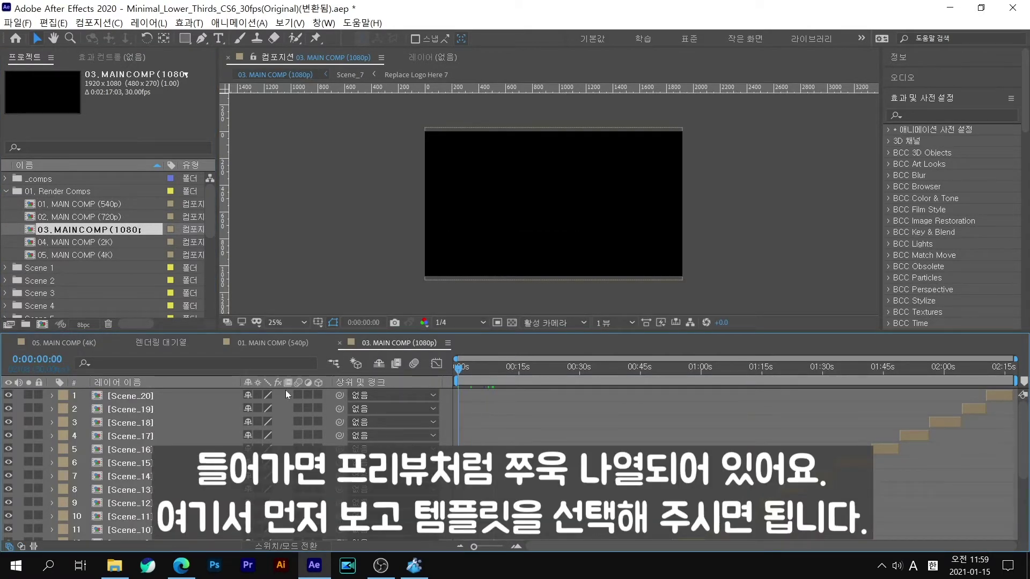
key(space)
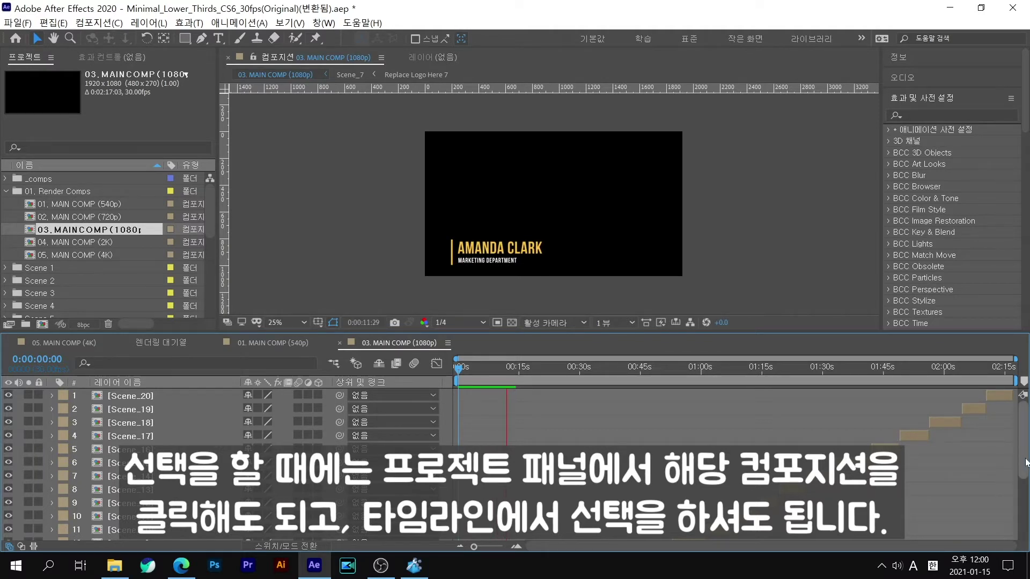
scroll(1025, 462, down, 5)
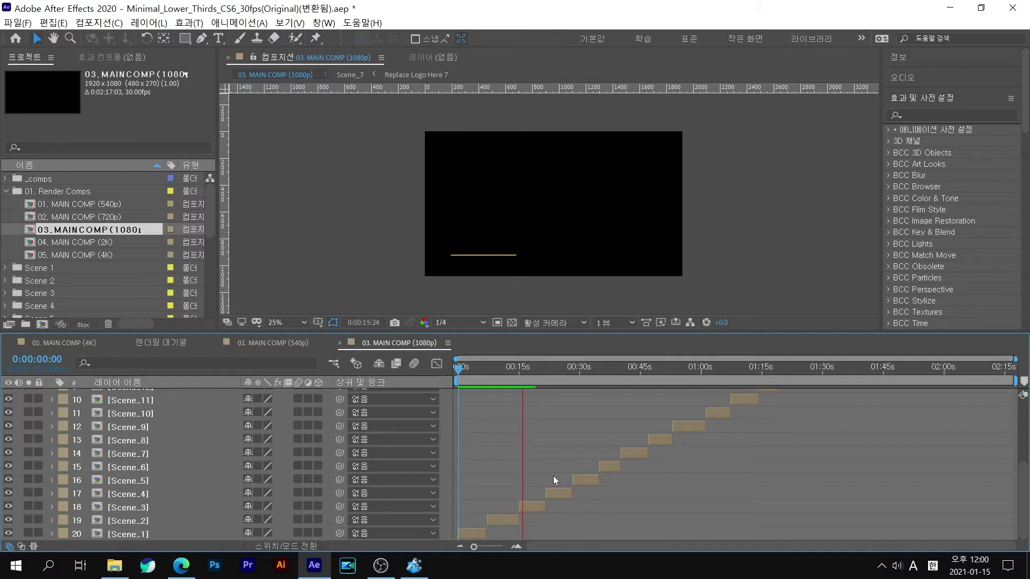
key(space)
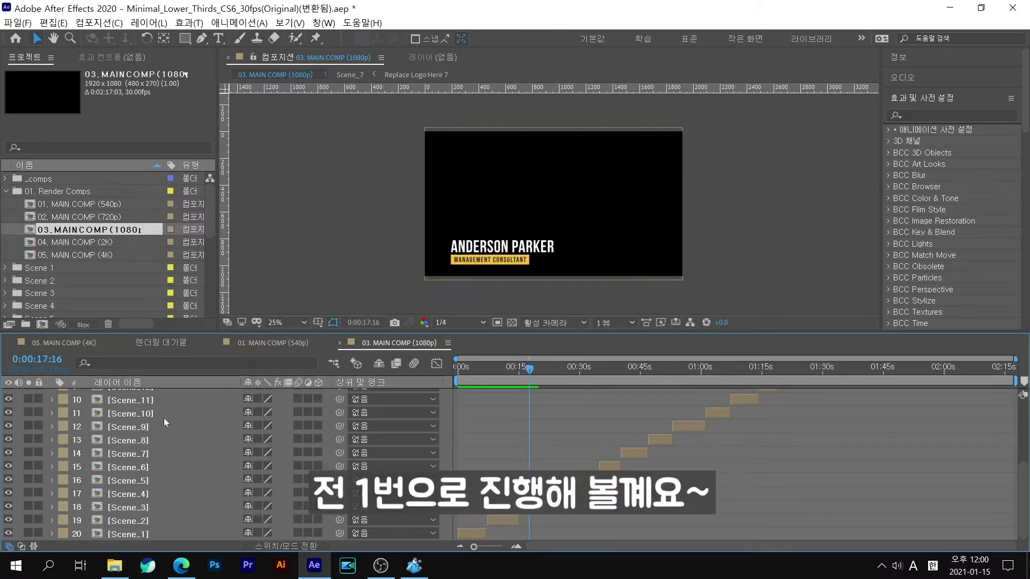
click(5, 268)
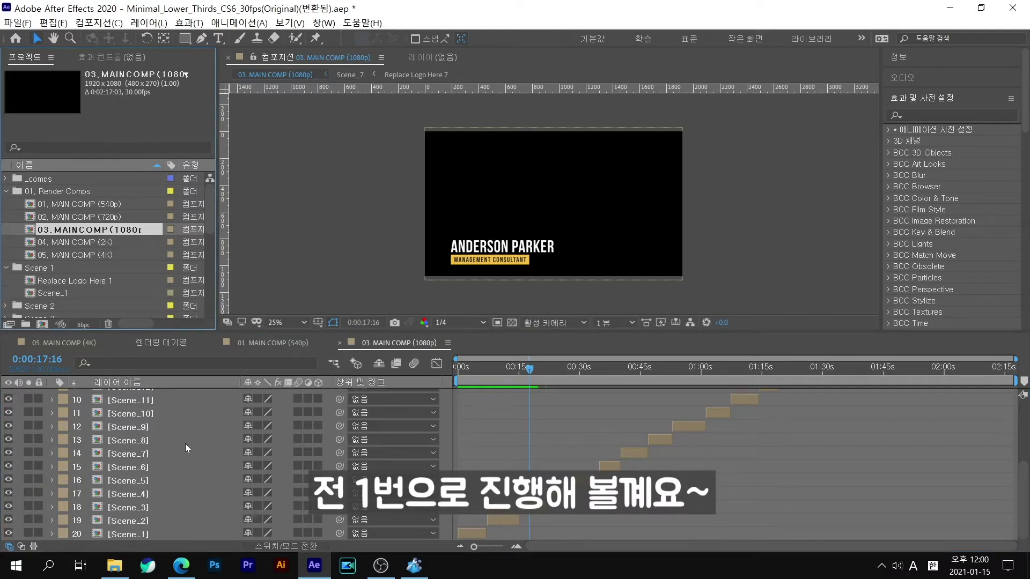
Step: Open Scene_1 and move its current time to the Edit Here marker at 0:00:03:24
scroll(27, 280, down, 3)
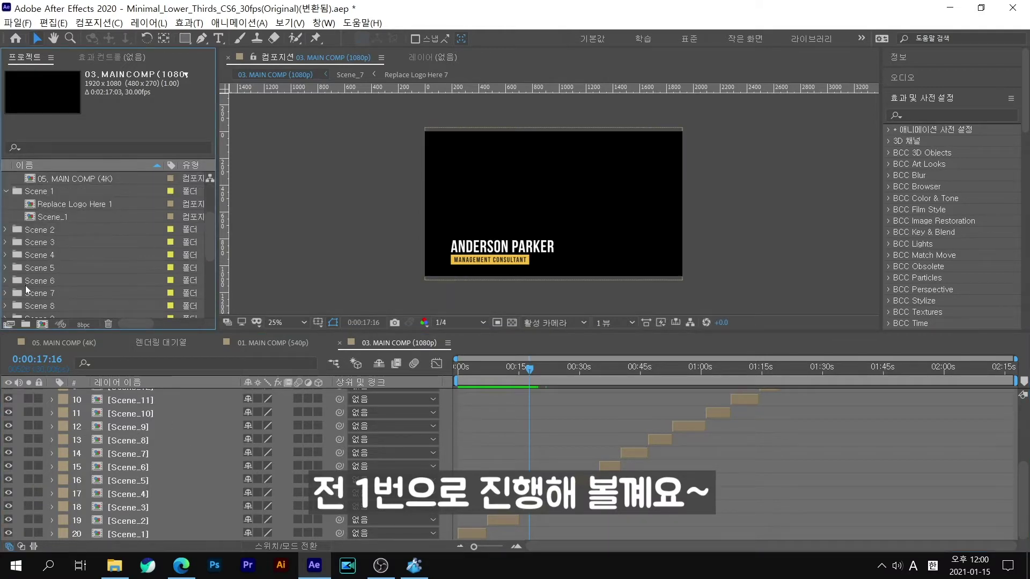
click(94, 243)
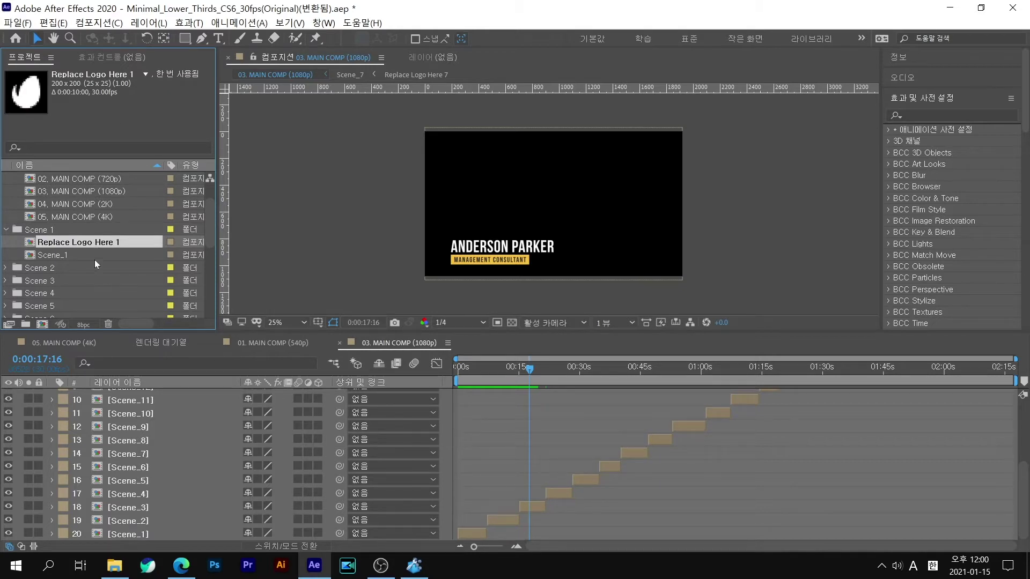
double_click(49, 255)
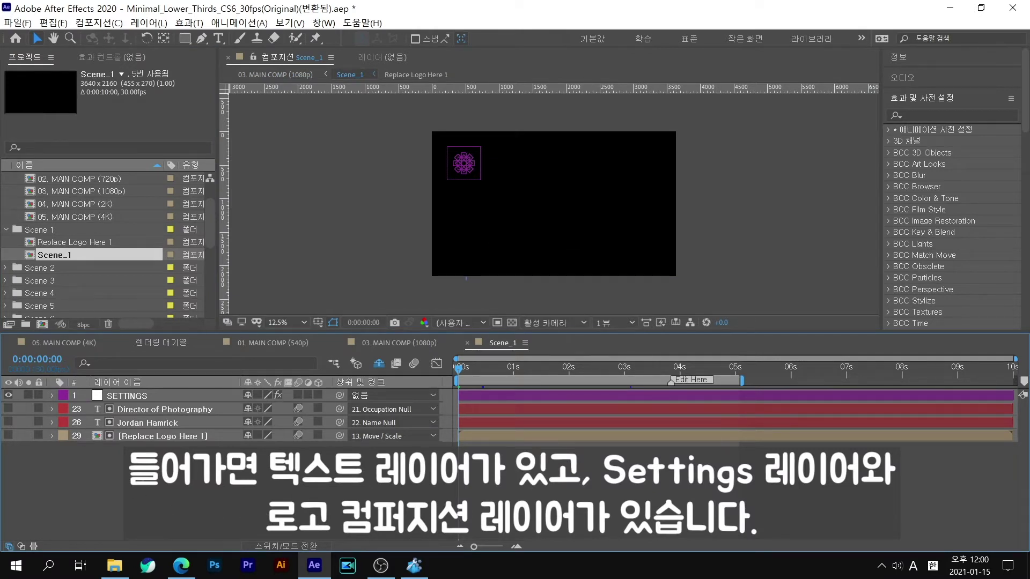
click(145, 439)
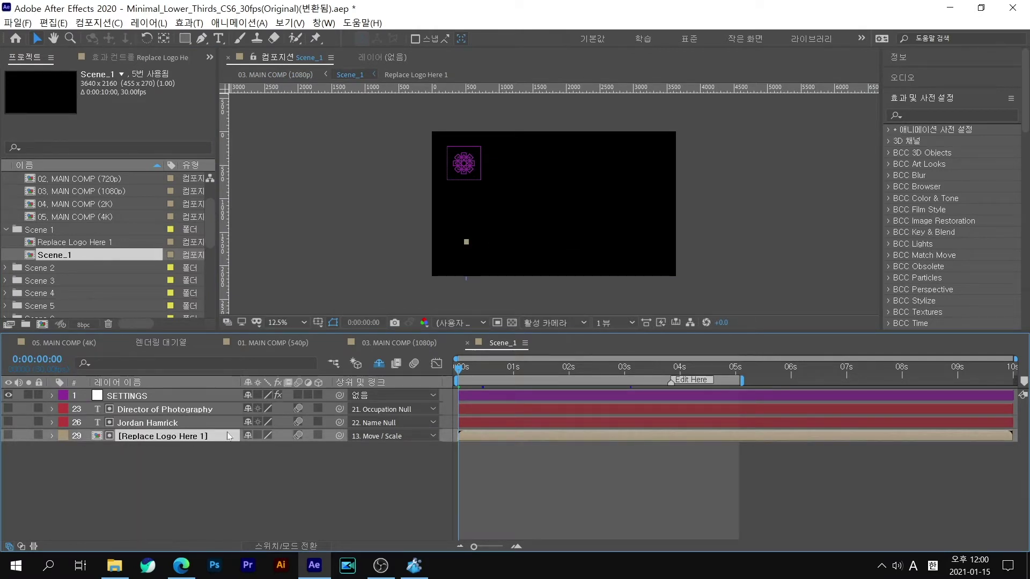
click(669, 364)
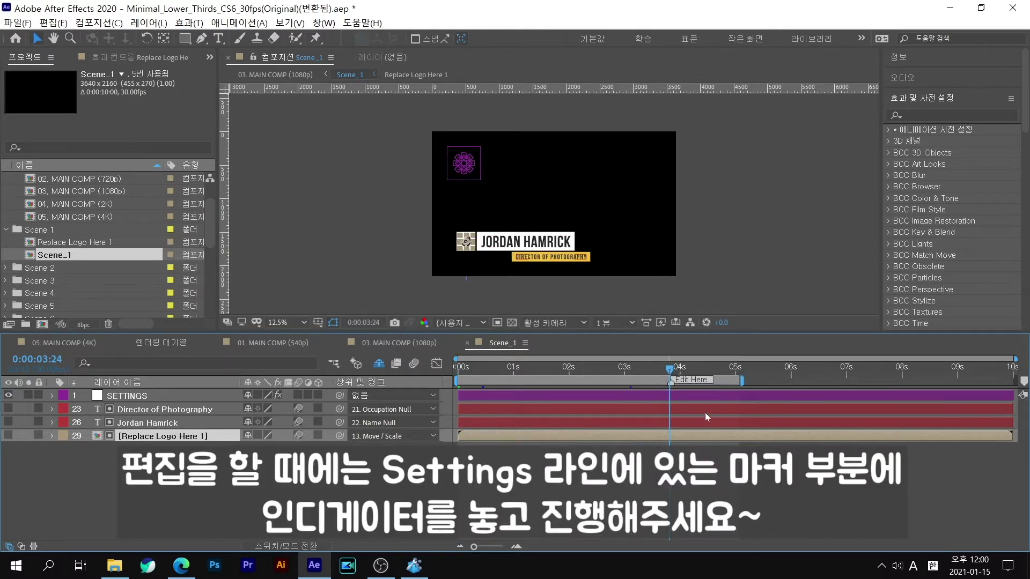
key(F2)
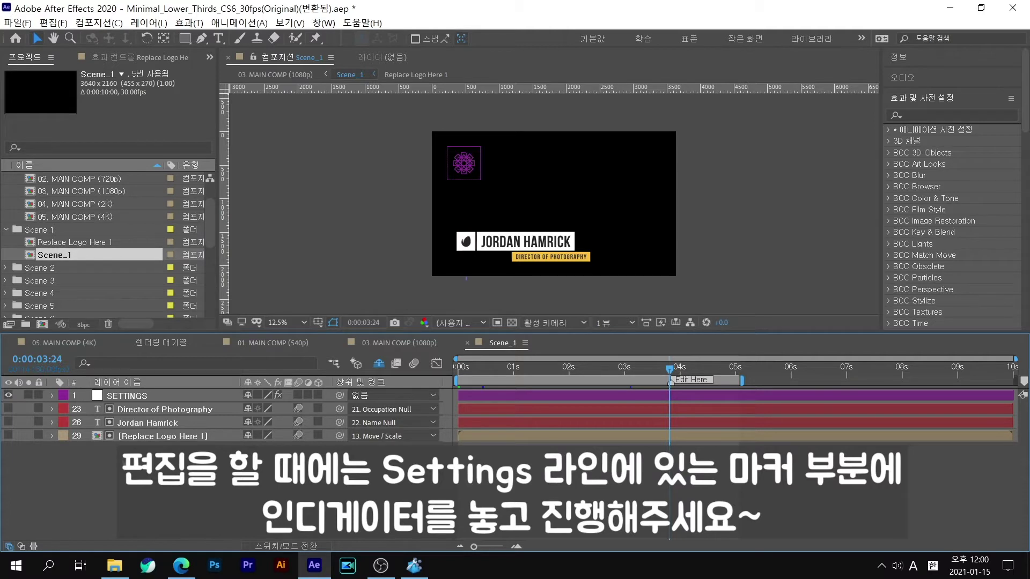
click(134, 439)
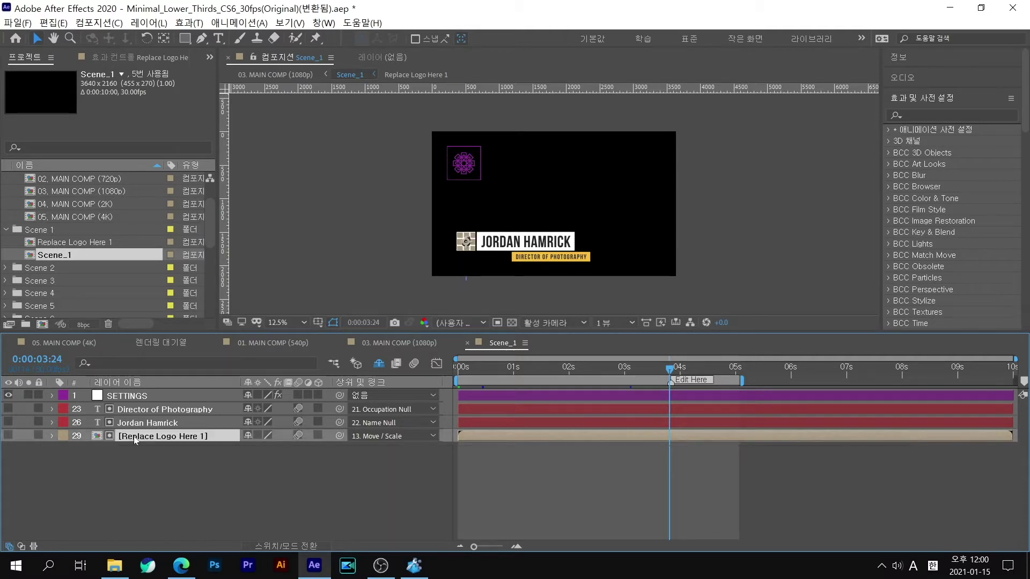
Step: Inside Replace Logo Here 1, hide Envato Logo and add two-line Korean text
double_click(135, 439)
click(131, 396)
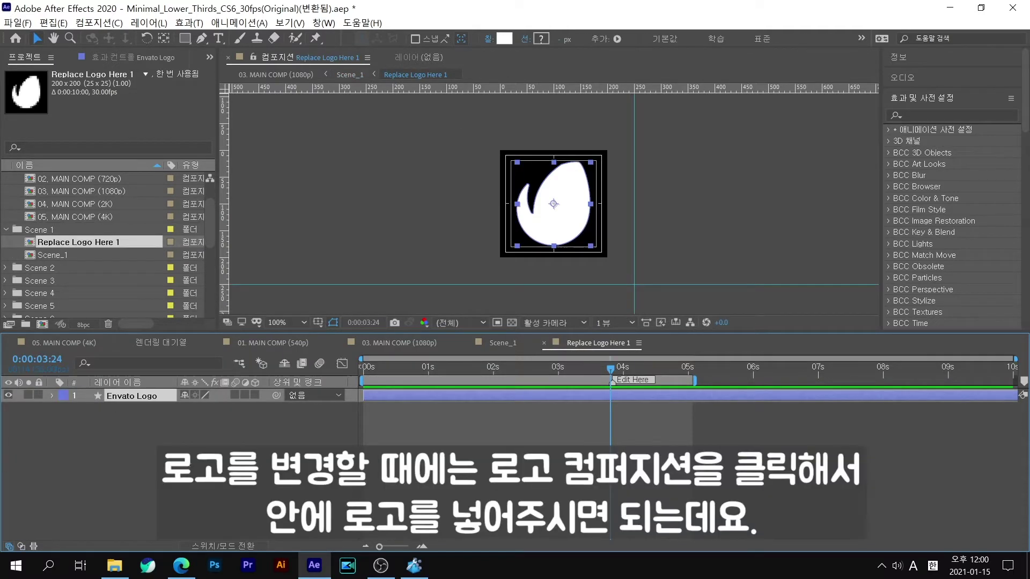
click(8, 397)
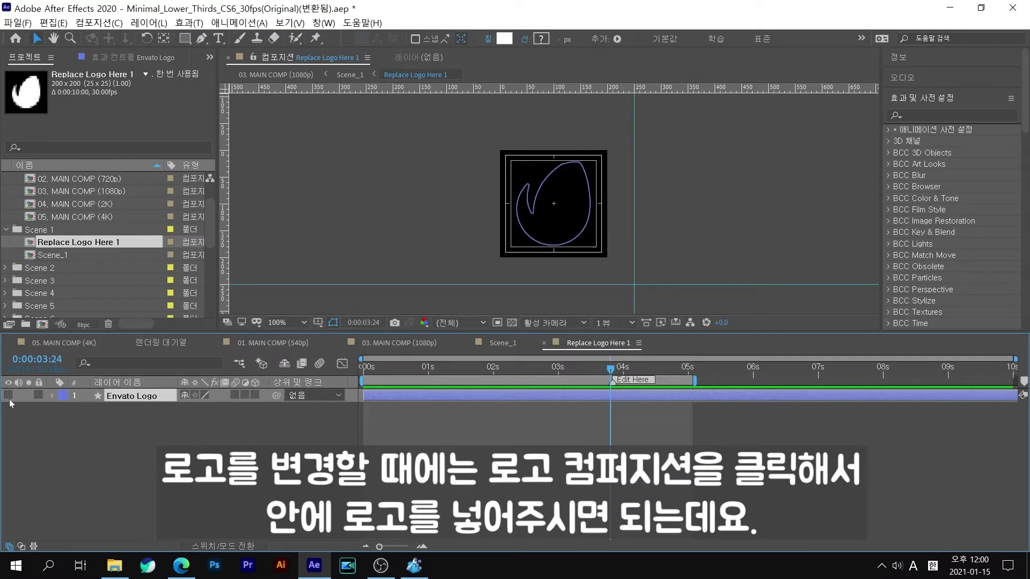
key(ctrl+t)
click(530, 206)
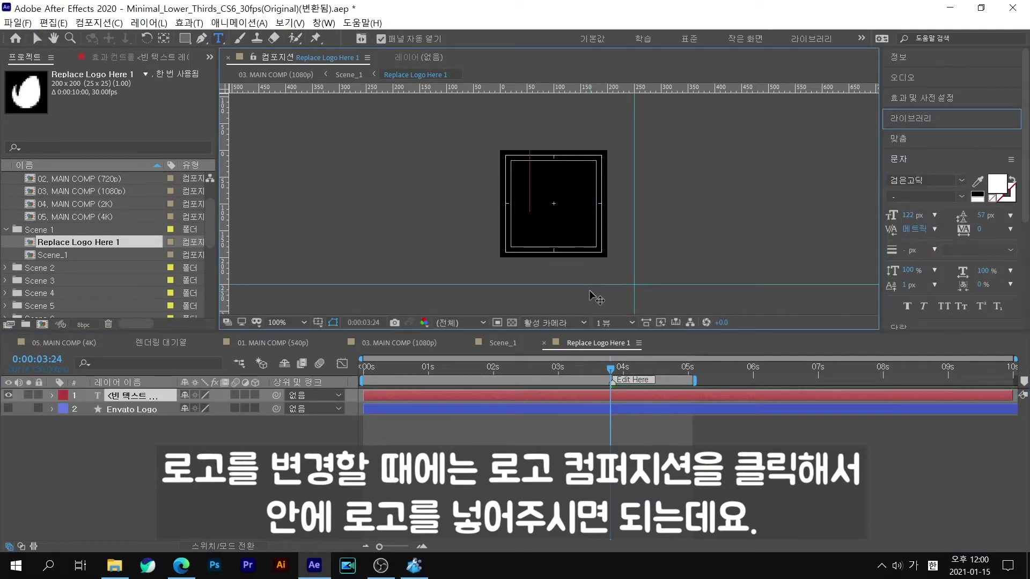
text(동하 아)
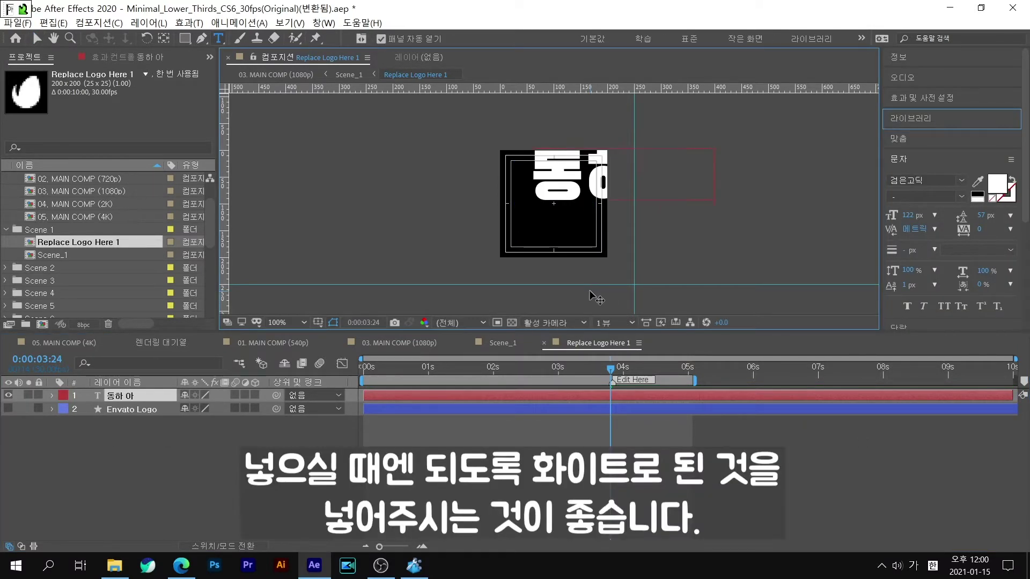
text(빠)
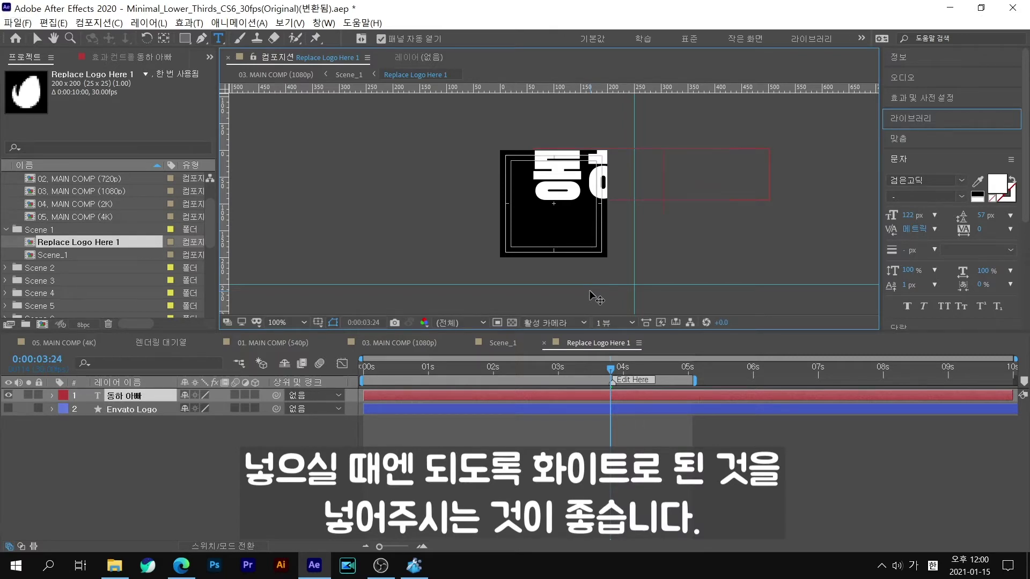
key(Return)
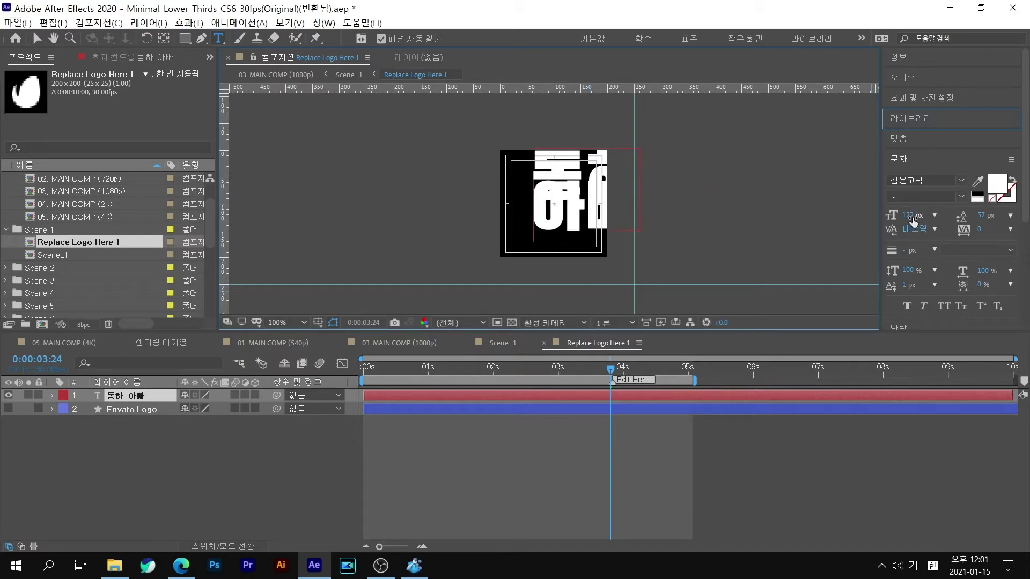
Step: Set the logo text's font size to 70 px
drag(913, 221, 893, 216)
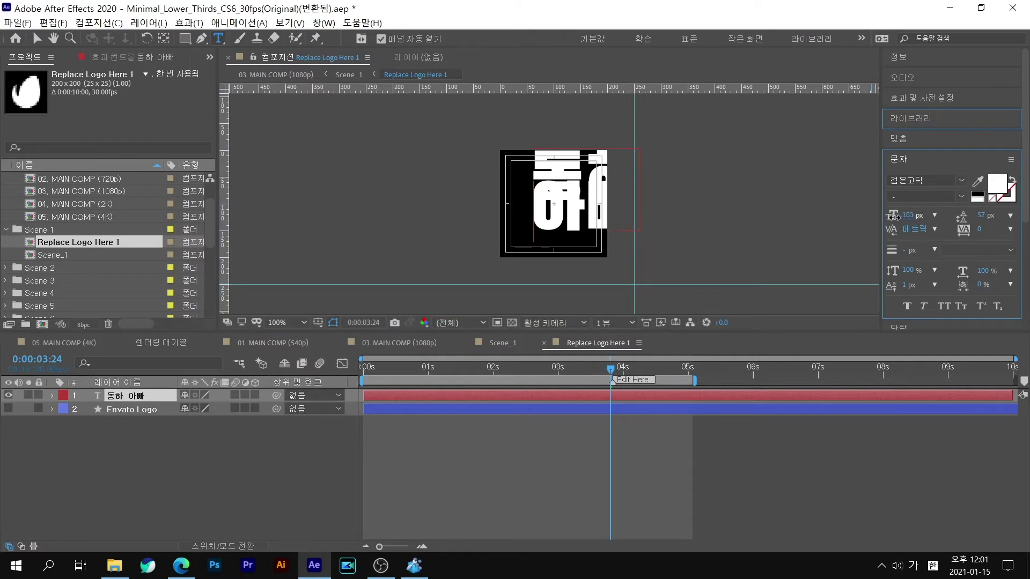
double_click(150, 400)
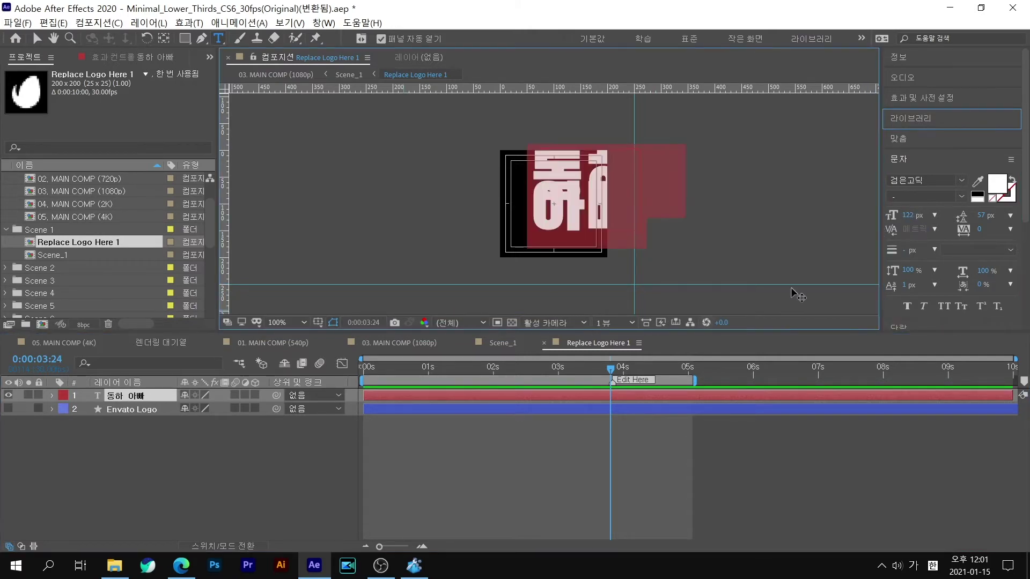
click(912, 214)
text(70)
key(Return)
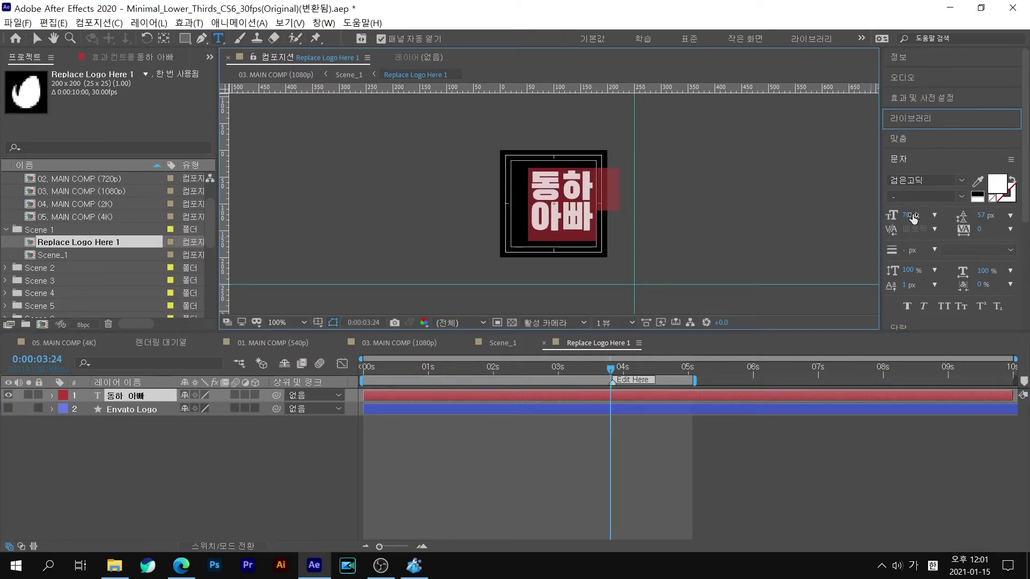
Step: Scale the logo text layer to 156%
click(136, 507)
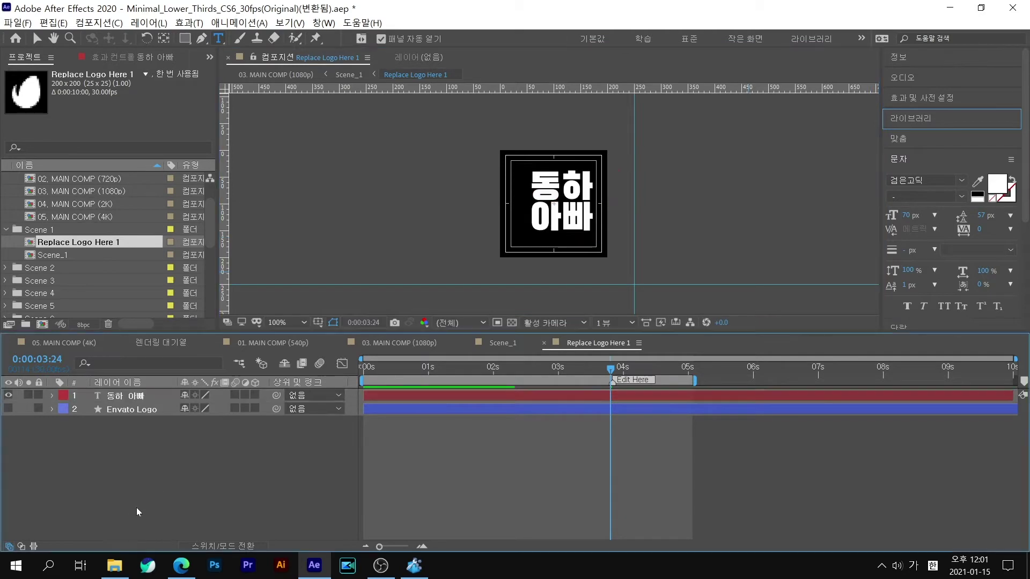
click(134, 397)
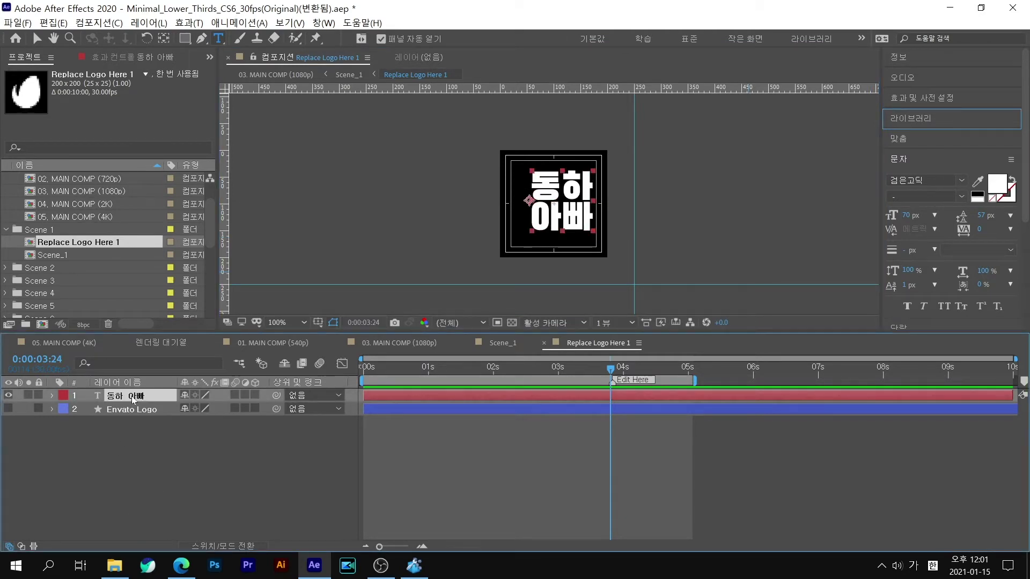
key(s)
drag(210, 409, 233, 408)
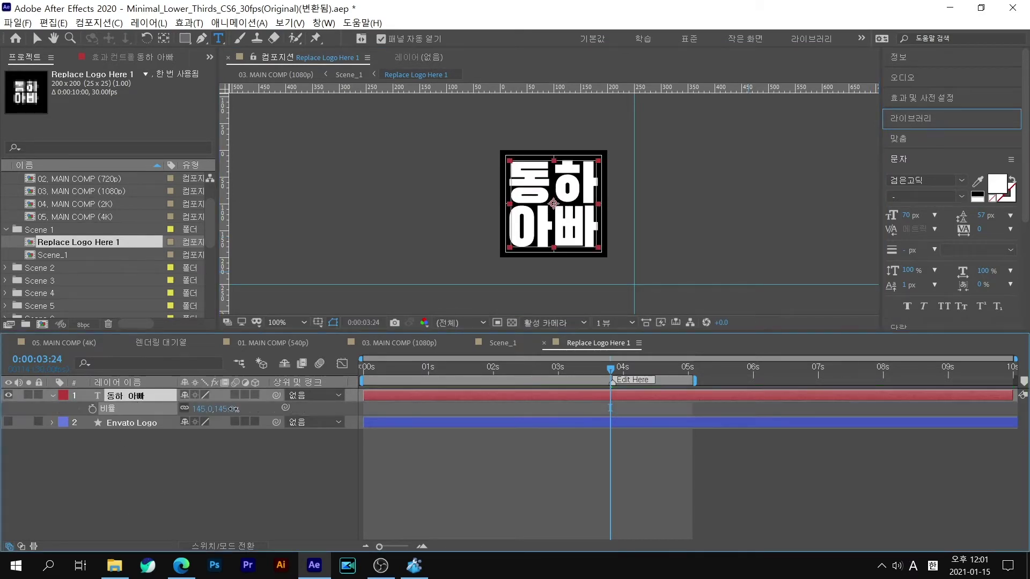
drag(206, 410, 217, 411)
click(228, 505)
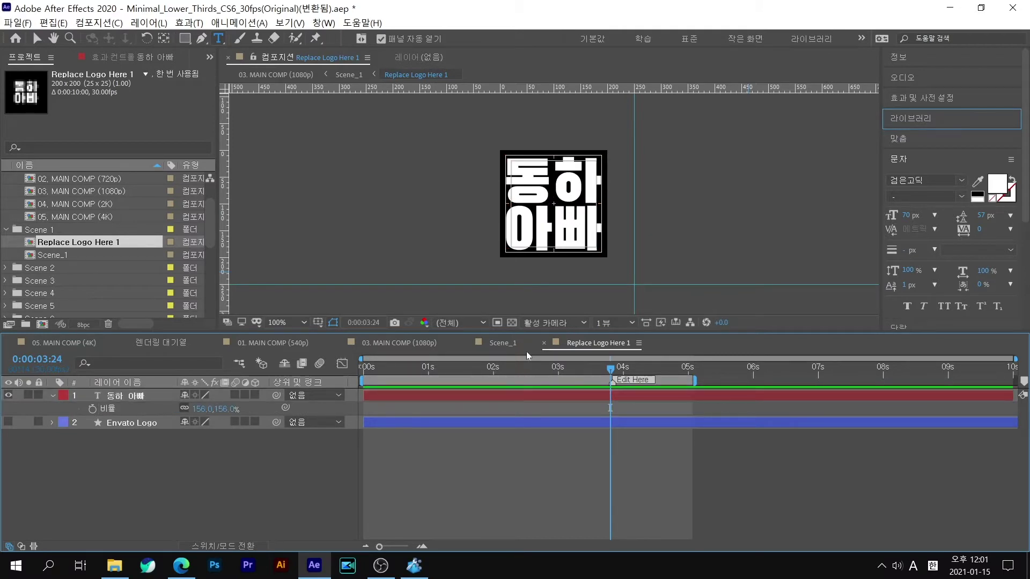
click(504, 345)
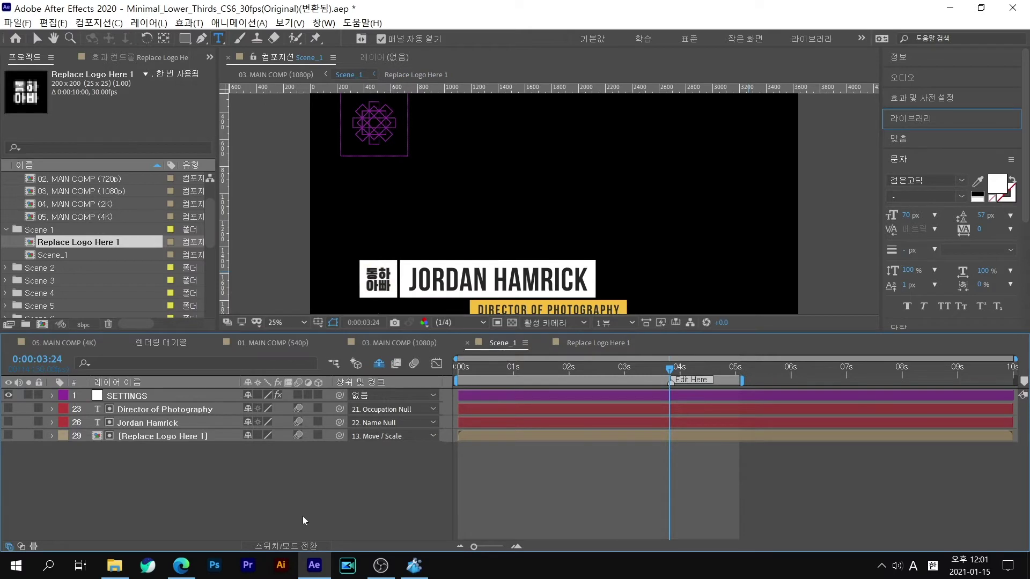
Step: Set the preview to Fit and retype the Director of Photography line with custom text
click(289, 323)
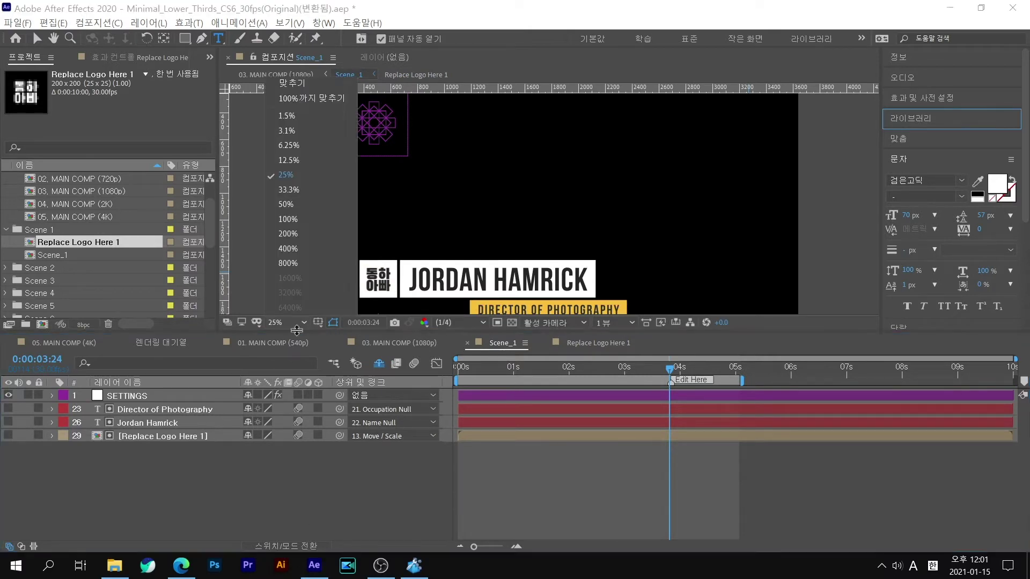
click(300, 97)
click(788, 273)
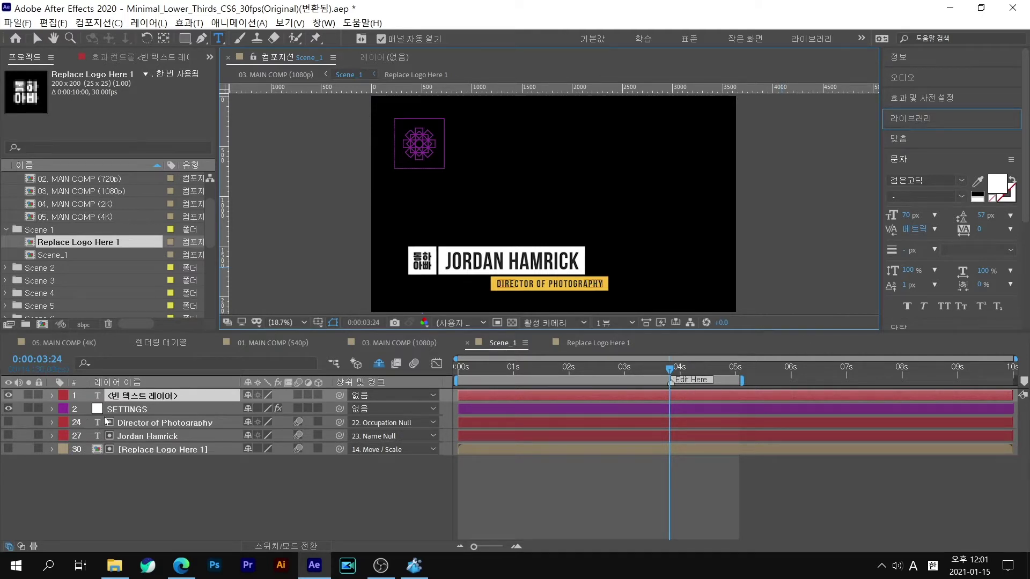
click(126, 424)
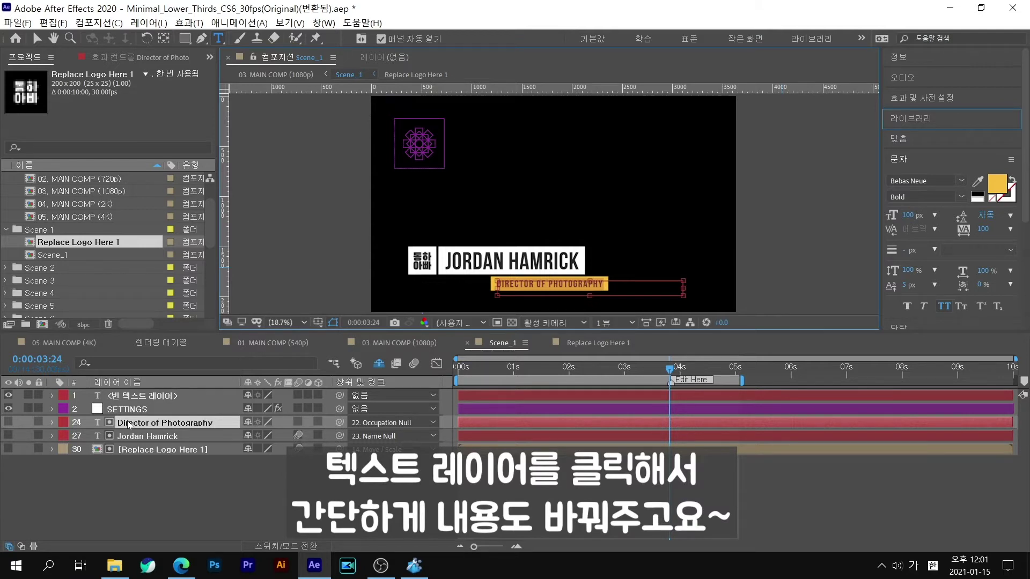
text(애ㅜ홈)
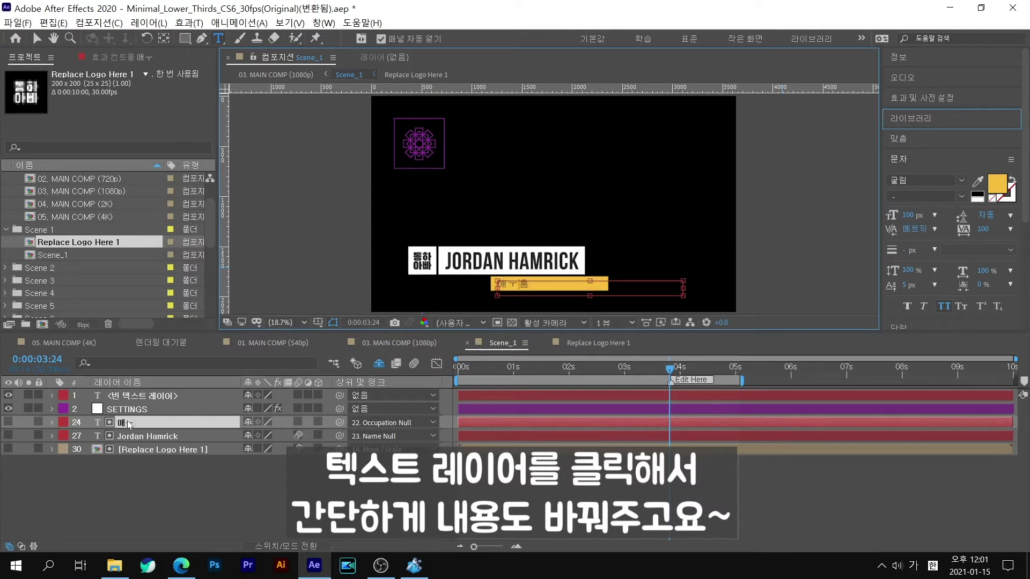
key(Hangul)
text(dongha;s p)
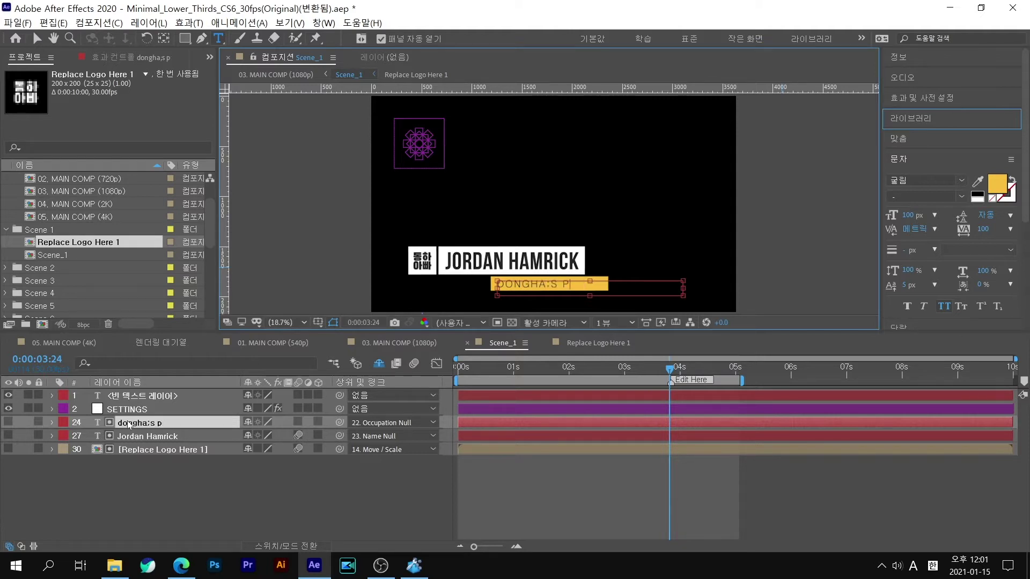
Step: Change the name line of the lower third to Hello
click(147, 435)
key(Return)
text(Hello)
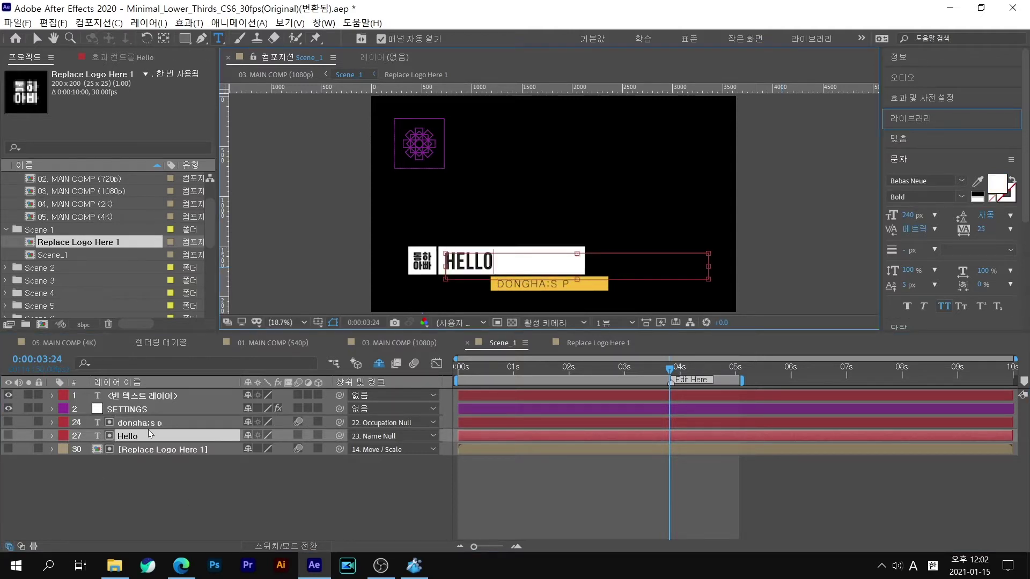
key(Return)
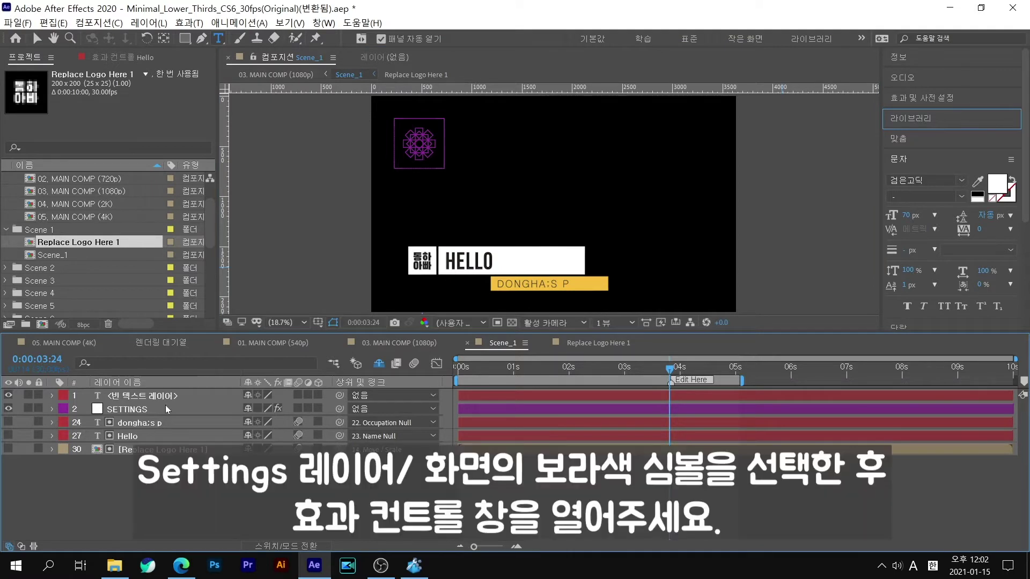
Step: Show the SETTINGS layer's Effect Controls and scroll back up to COLOR SCHEME and BG Length settings
click(168, 410)
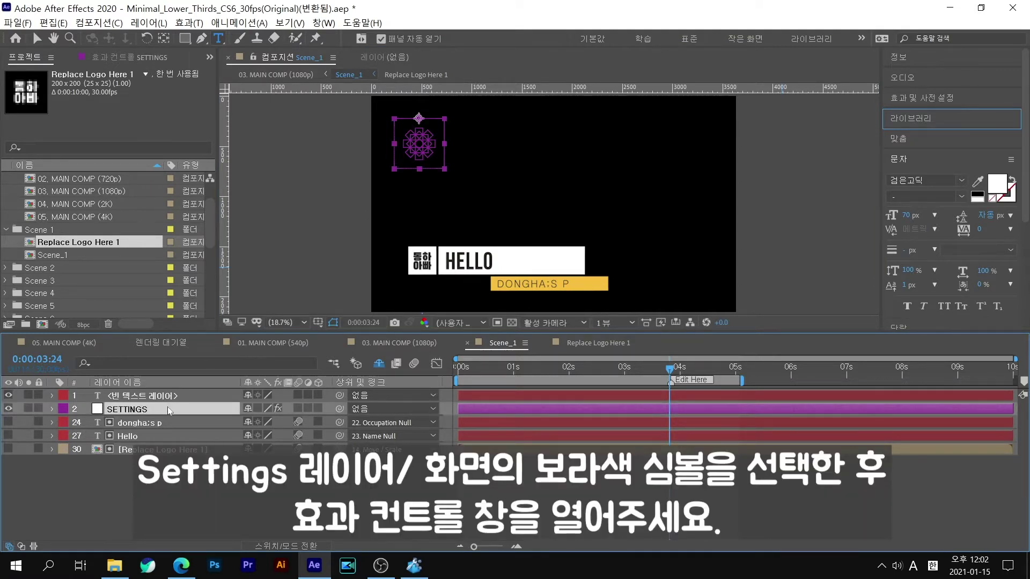
click(121, 59)
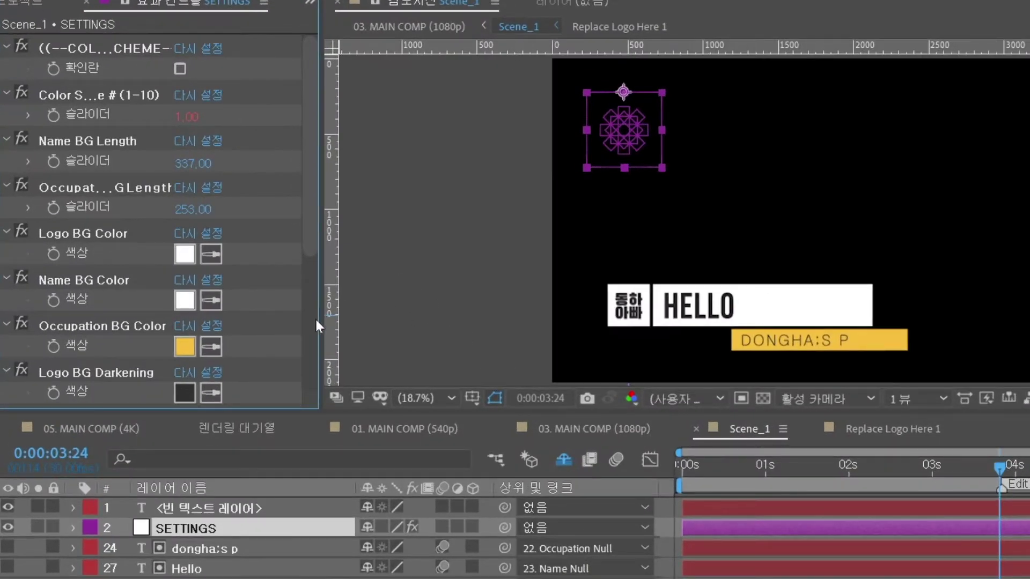
drag(320, 321, 475, 314)
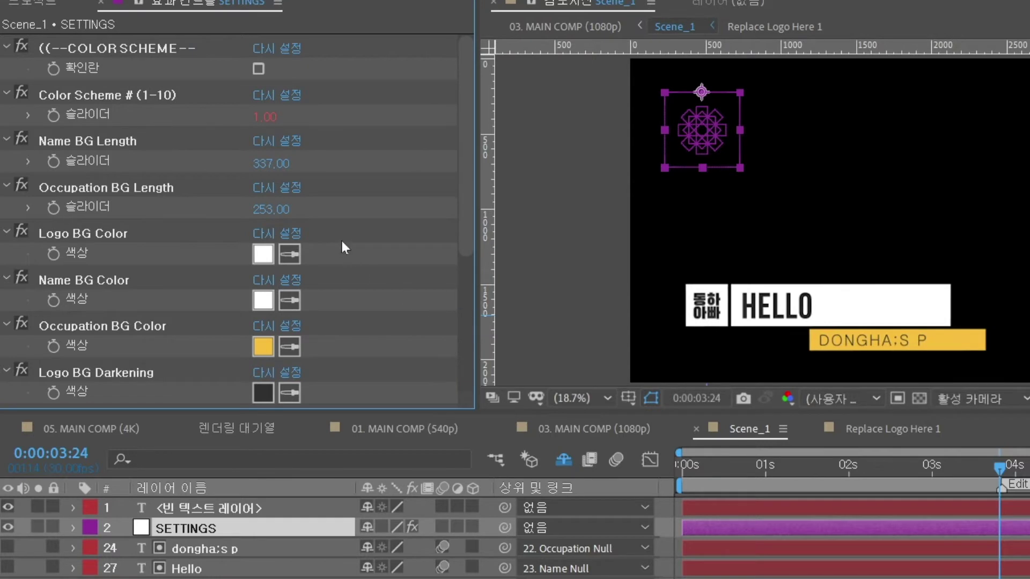
scroll(342, 242, down, 2)
scroll(342, 241, down, 2)
scroll(342, 240, down, 1)
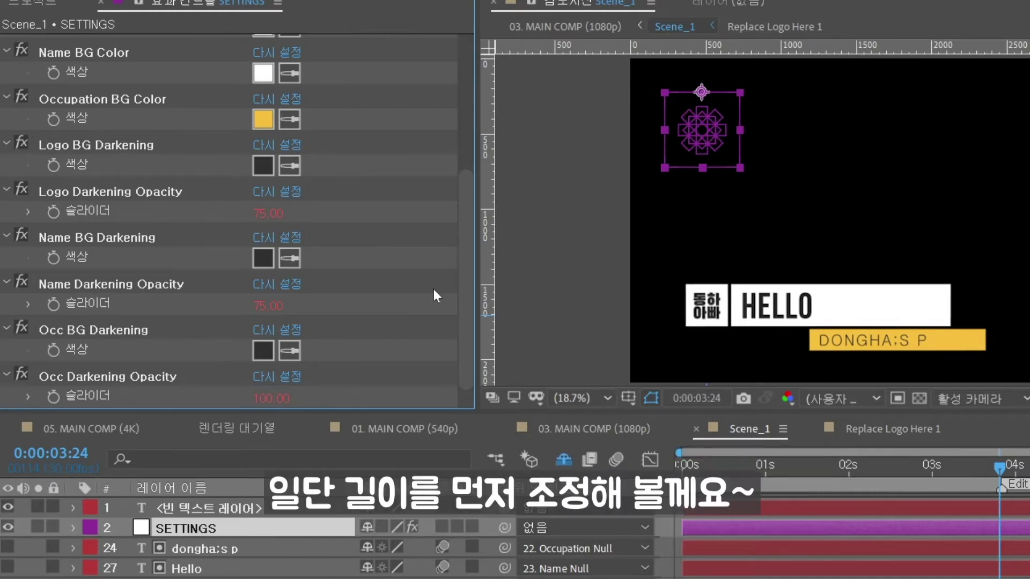
scroll(433, 289, up, 1)
scroll(433, 289, up, 2)
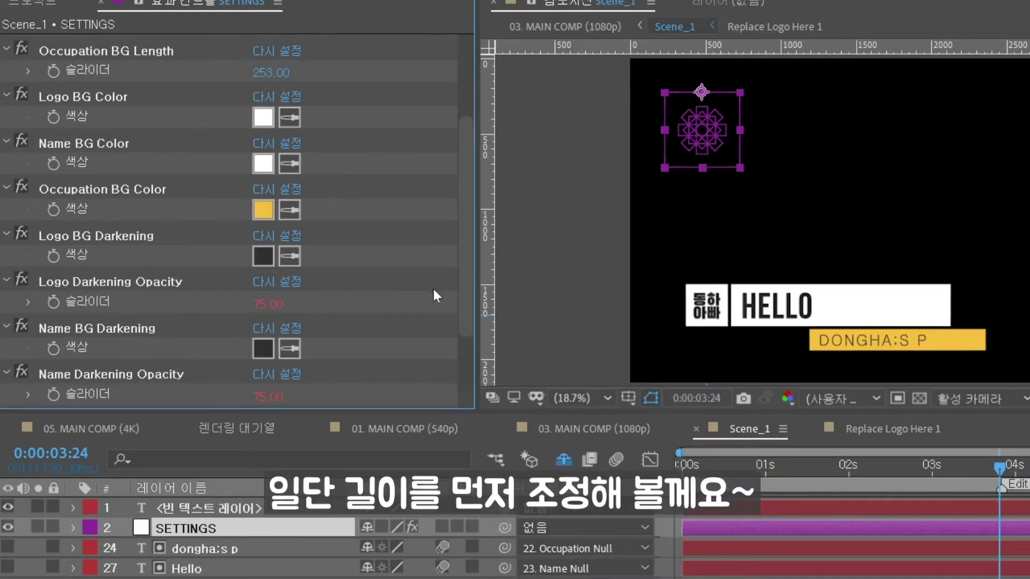
scroll(433, 290, up, 2)
scroll(433, 290, up, 1)
click(94, 185)
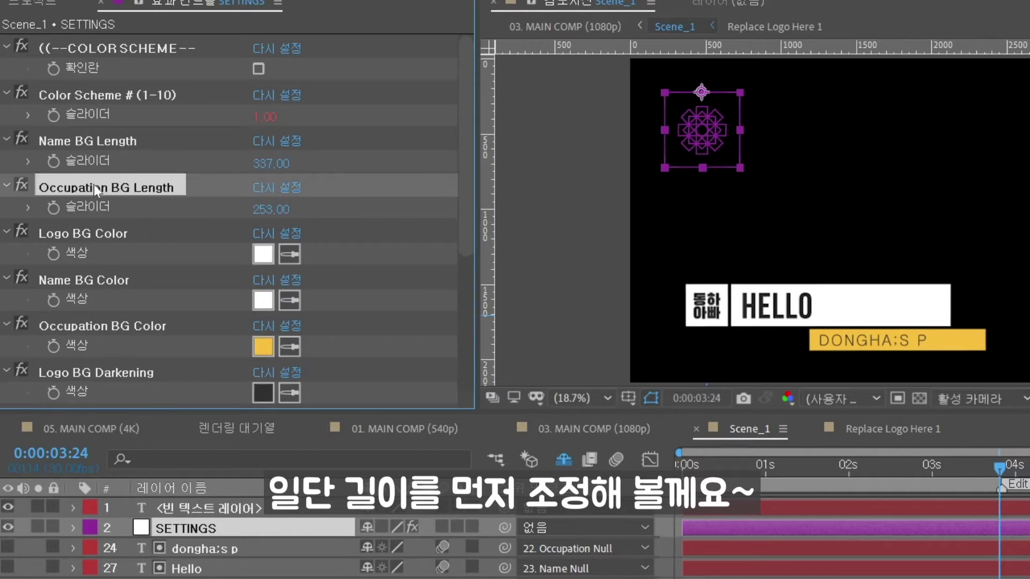
Step: Set Name BG Length to 167 and Occupation BG Length to 185
click(111, 143)
click(154, 188)
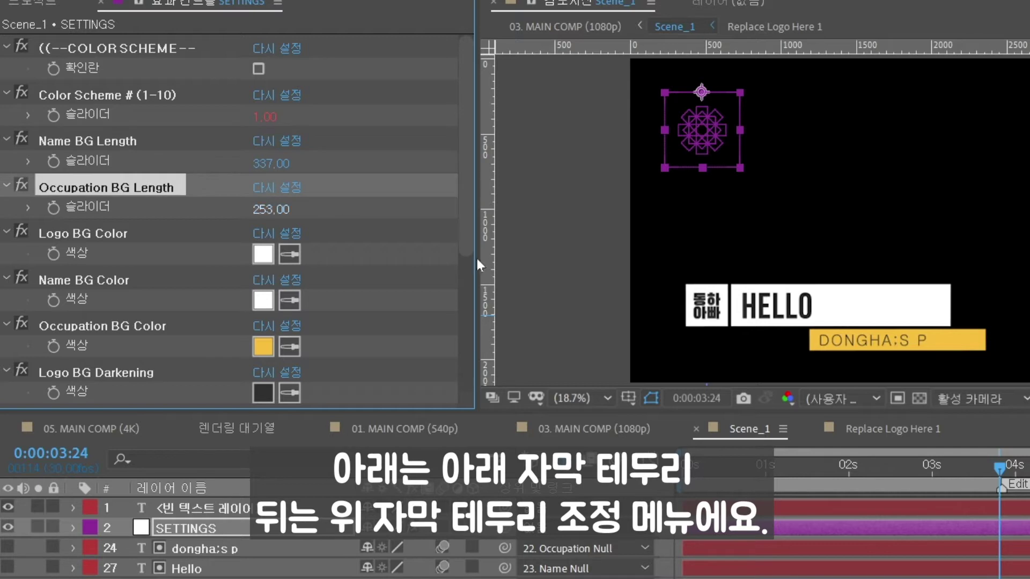
click(110, 145)
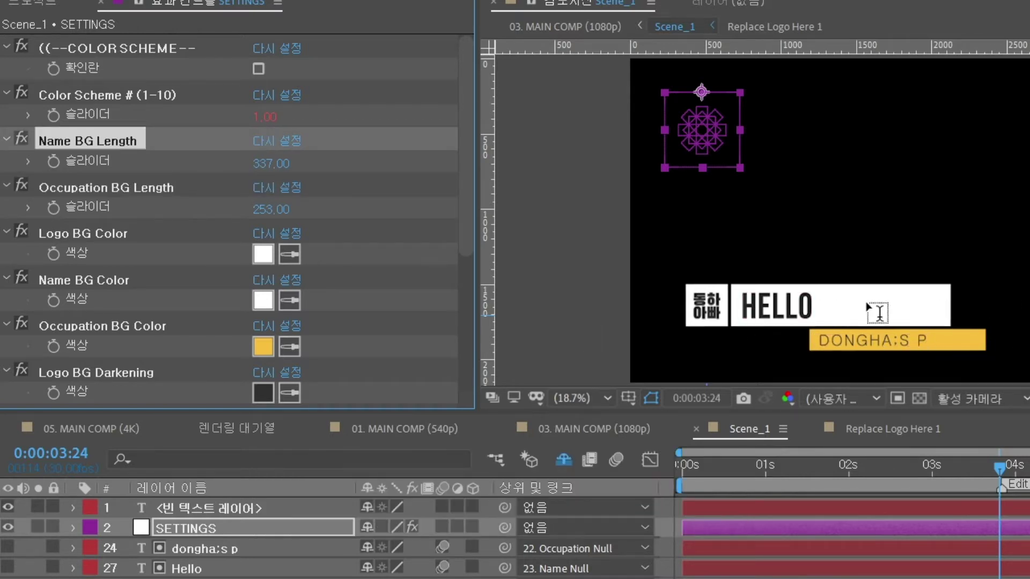
drag(267, 169, 83, 161)
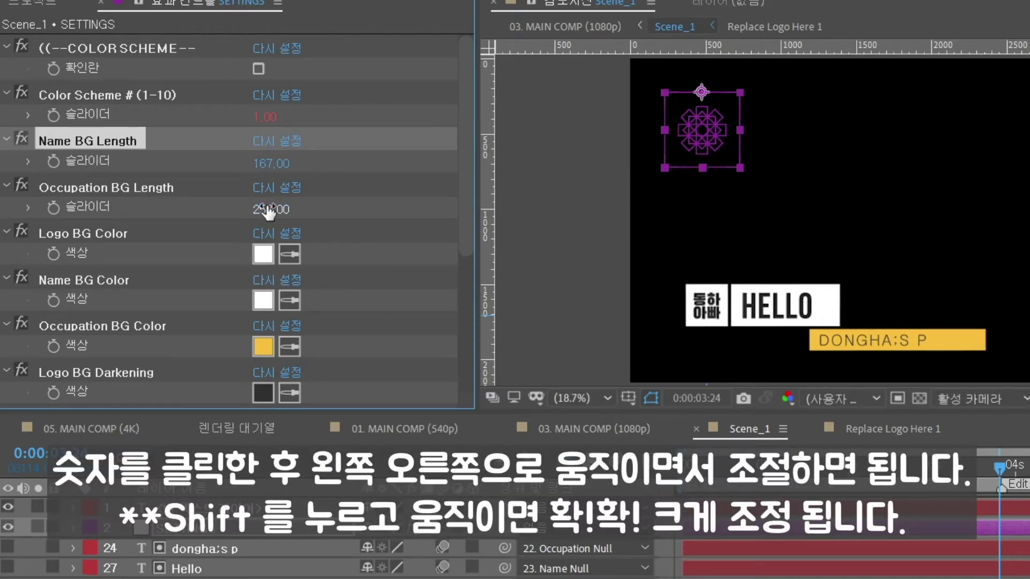
click(131, 185)
drag(268, 209, 195, 212)
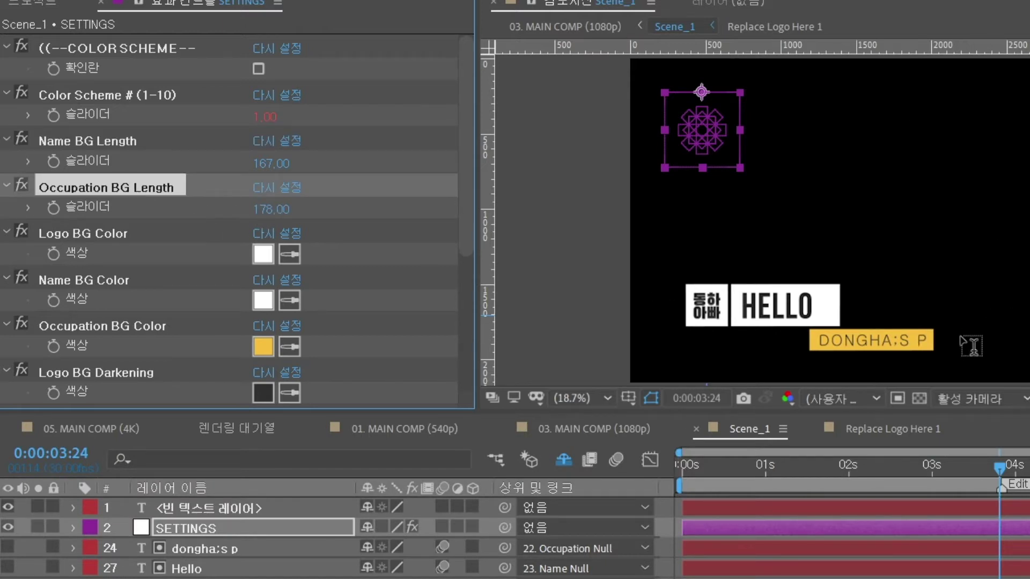
mouse_move(276, 217)
mouse_down()
mouse_move(295, 215)
mouse_move(282, 215)
mouse_up()
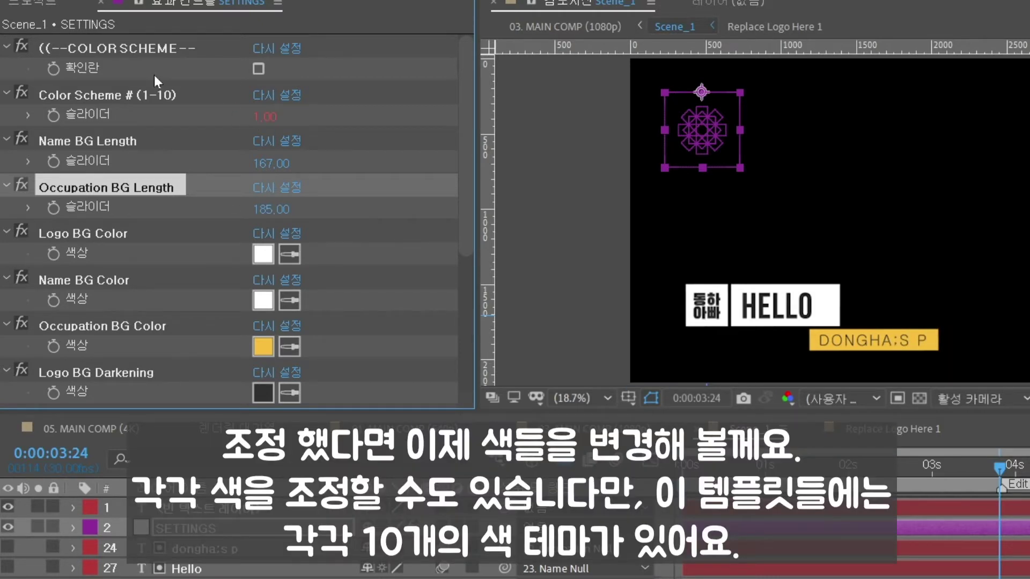
Step: Delete the empty text layer and turn on the COLOR SCHEME checkbox
click(140, 48)
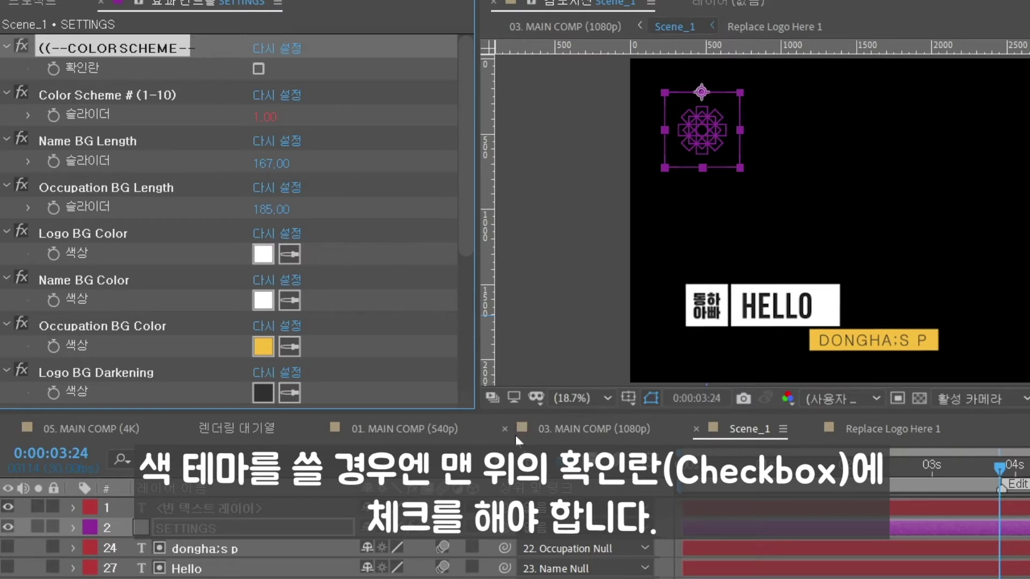
key(F2)
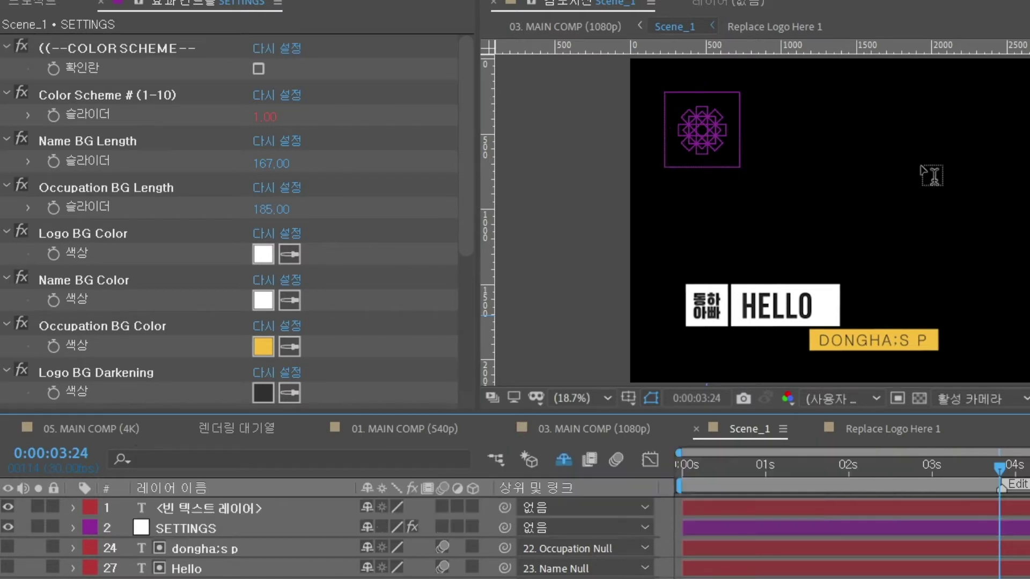
key(ctrl+z)
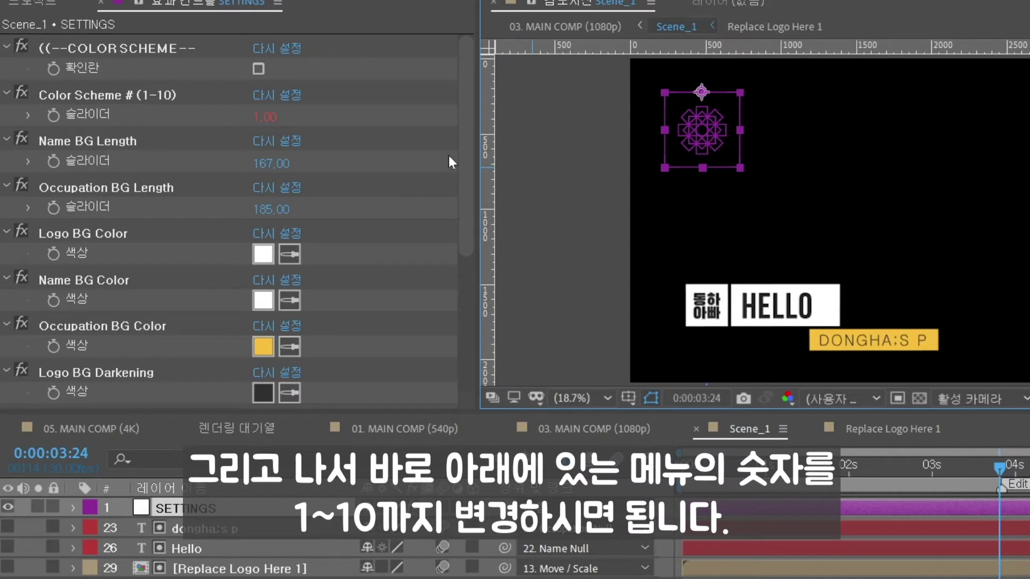
click(259, 70)
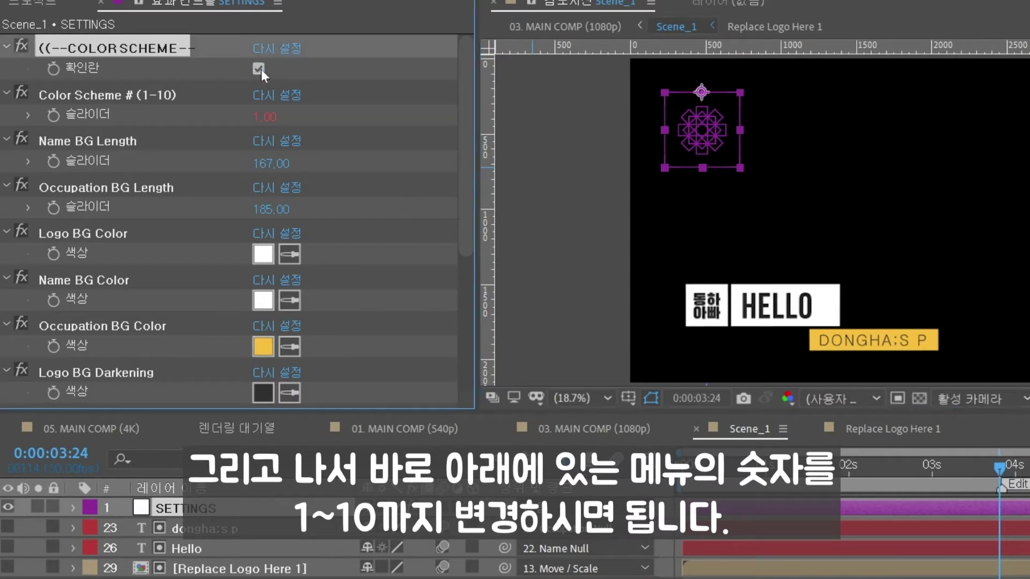
Step: Try Color Scheme values 2, 3, 4, 5 and 6 in turn
click(265, 117)
text(2)
key(Return)
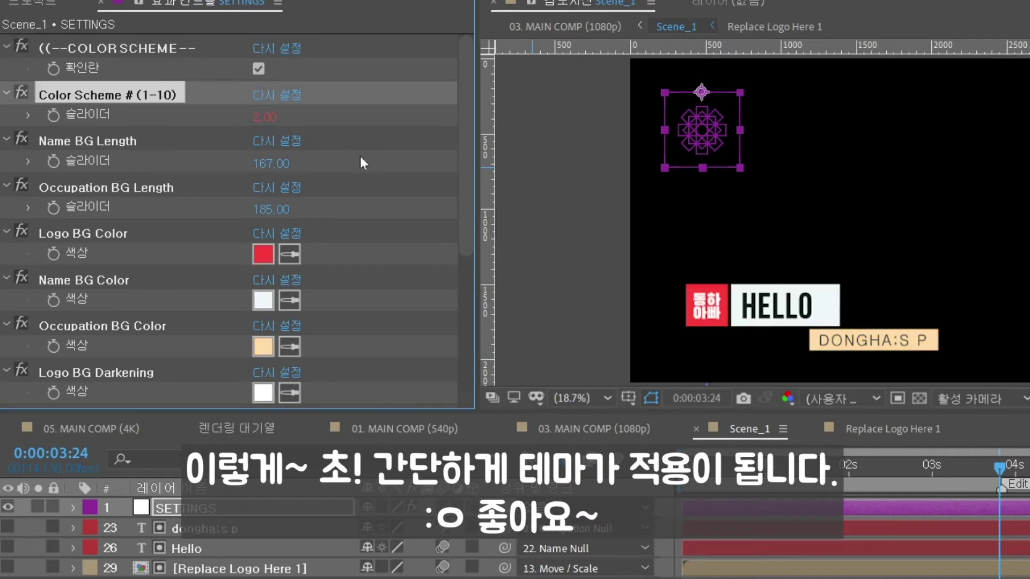
click(271, 117)
text(3)
key(Return)
click(271, 117)
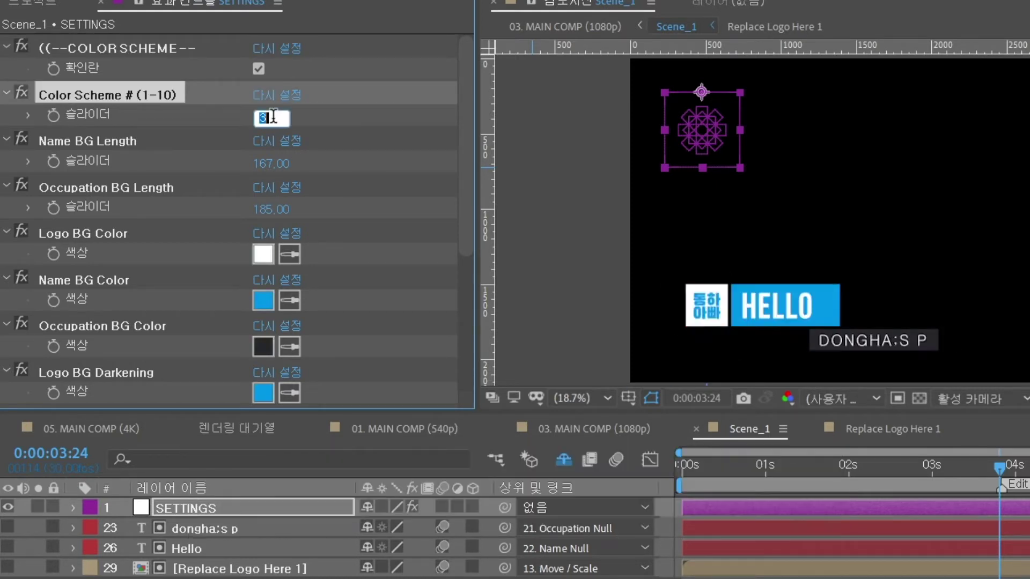
text(4)
key(Return)
click(271, 117)
text(5)
key(Return)
click(271, 117)
text(6)
key(Return)
Step: Try Color Scheme 7 through 10, keep scheme 10, and preview from the 1-second mark
text(7)
key(Return)
text(8)
key(Return)
click(271, 117)
text(9)
key(Return)
click(271, 117)
text(10)
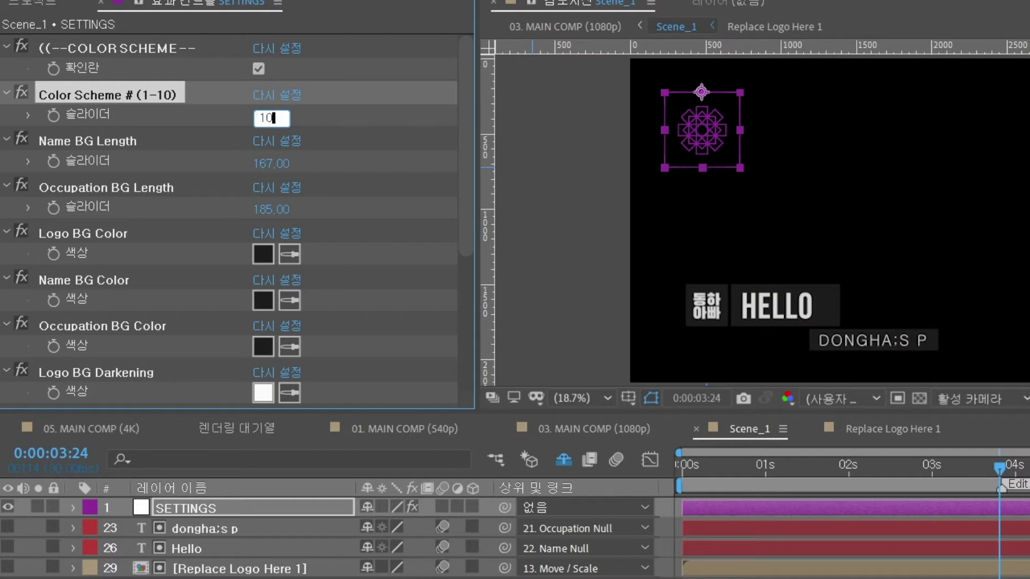
key(Return)
click(766, 464)
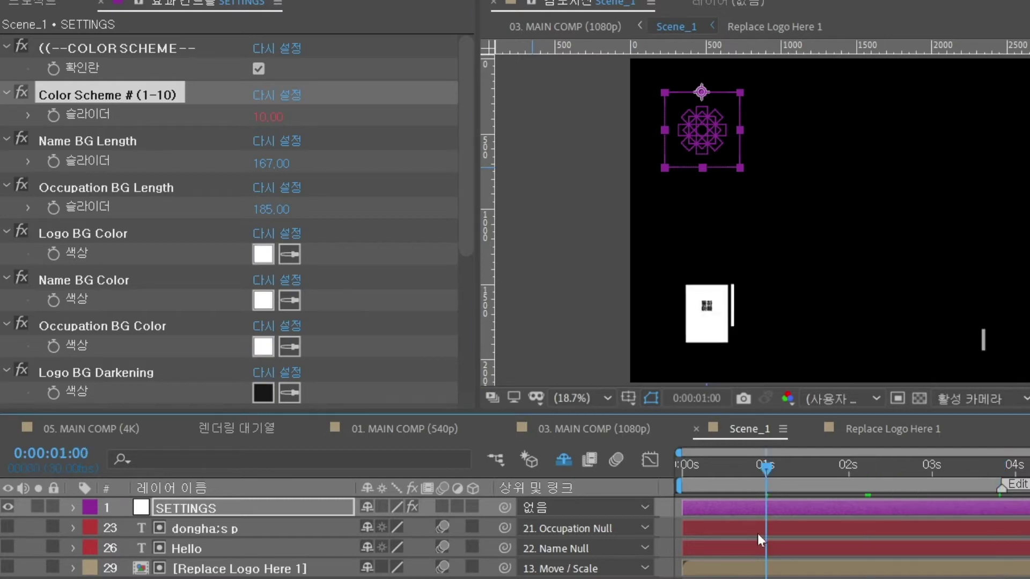
key(space)
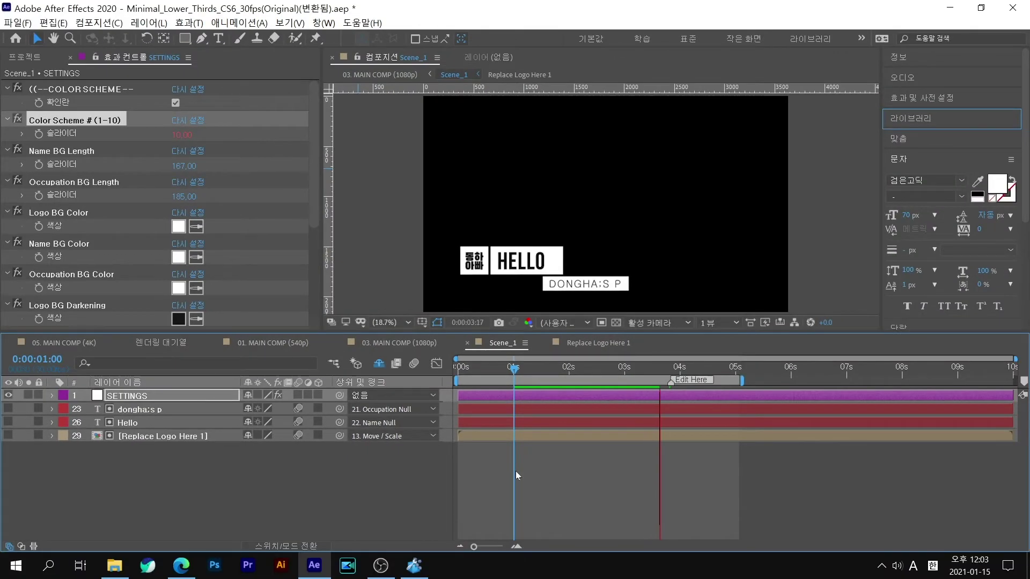
click(375, 493)
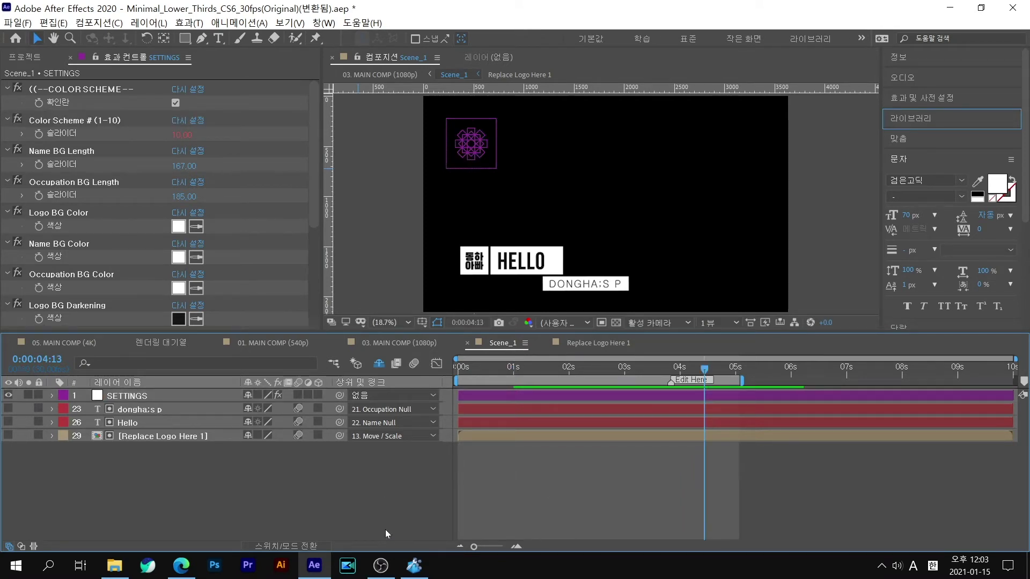
Step: Show the Project panel's item list and start a new composition
click(27, 56)
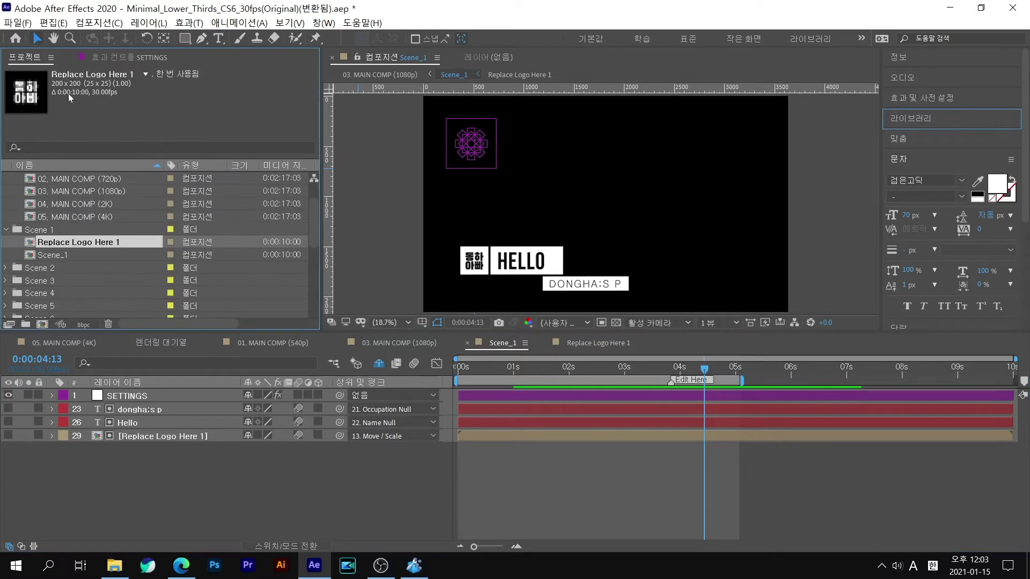
click(134, 254)
click(2, 245)
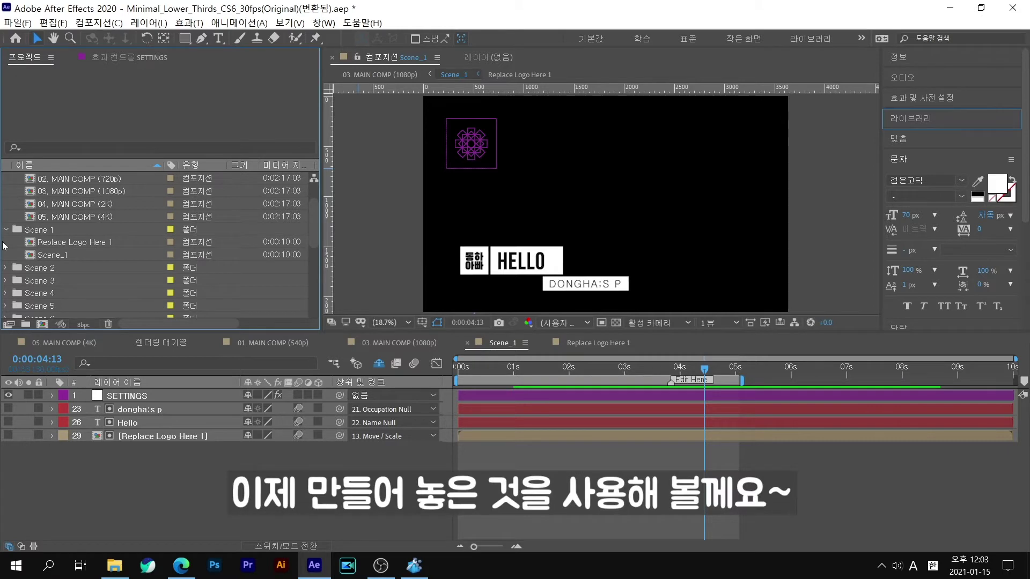
click(42, 325)
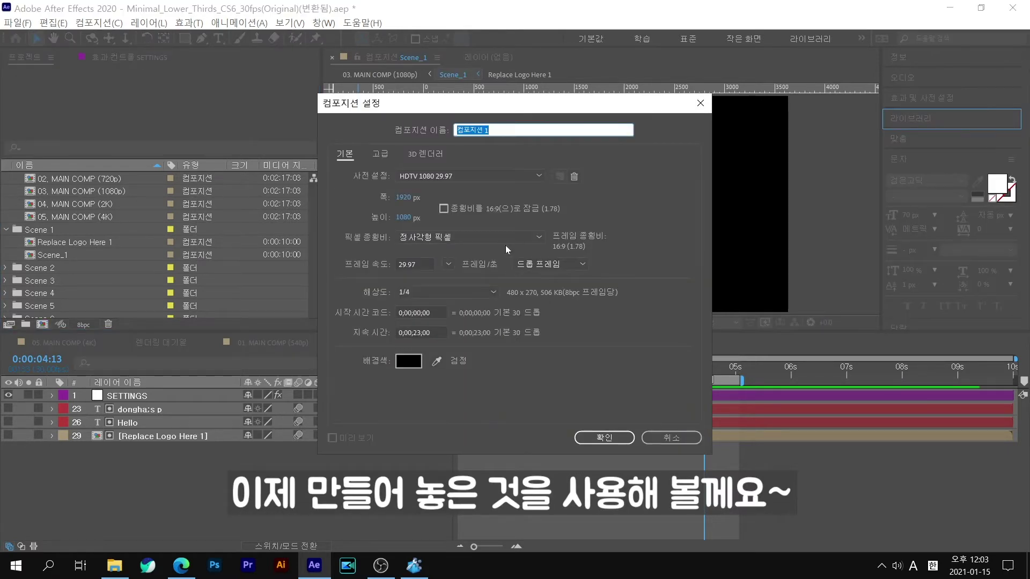
Step: Create 컴포지션 1, paste the Scene_1 layer from 03. MAIN COMP (1080p) into it, and preview
key(Return)
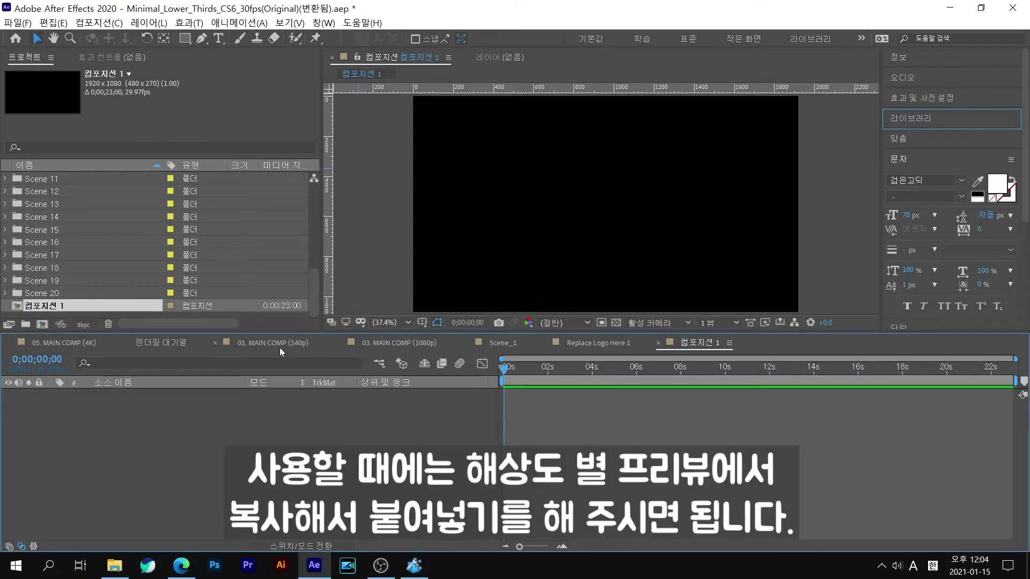
click(399, 343)
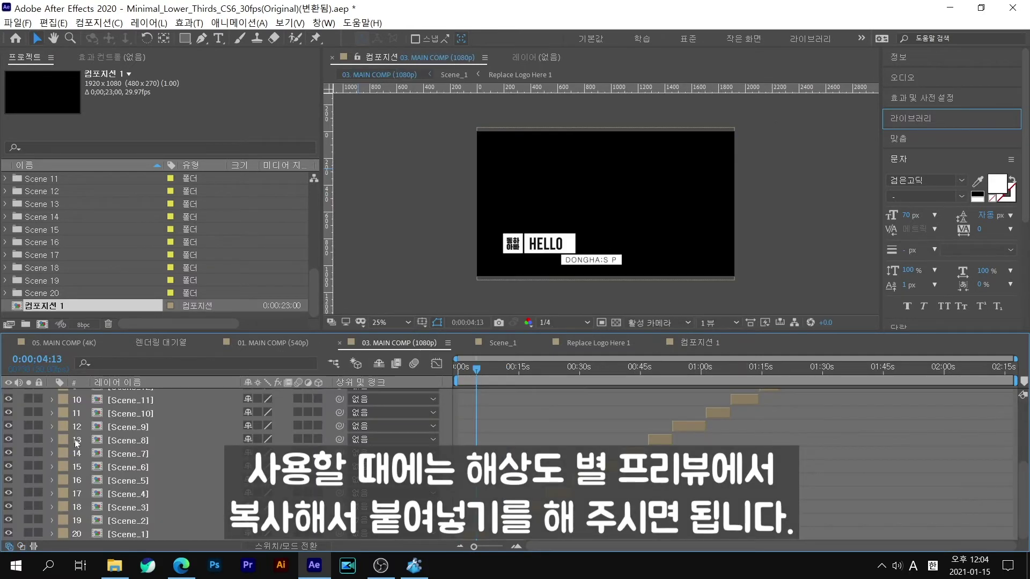
click(152, 534)
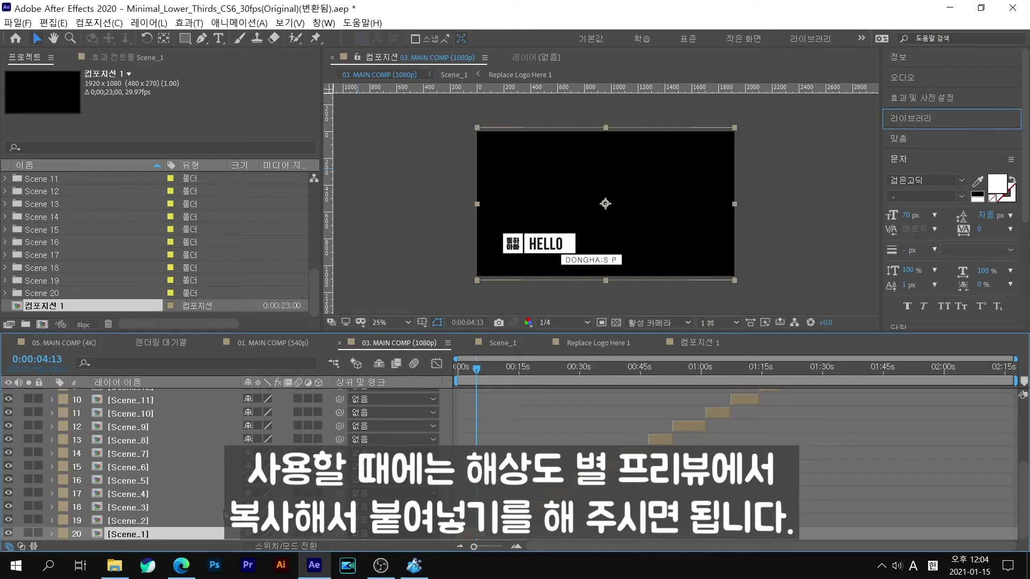
click(696, 350)
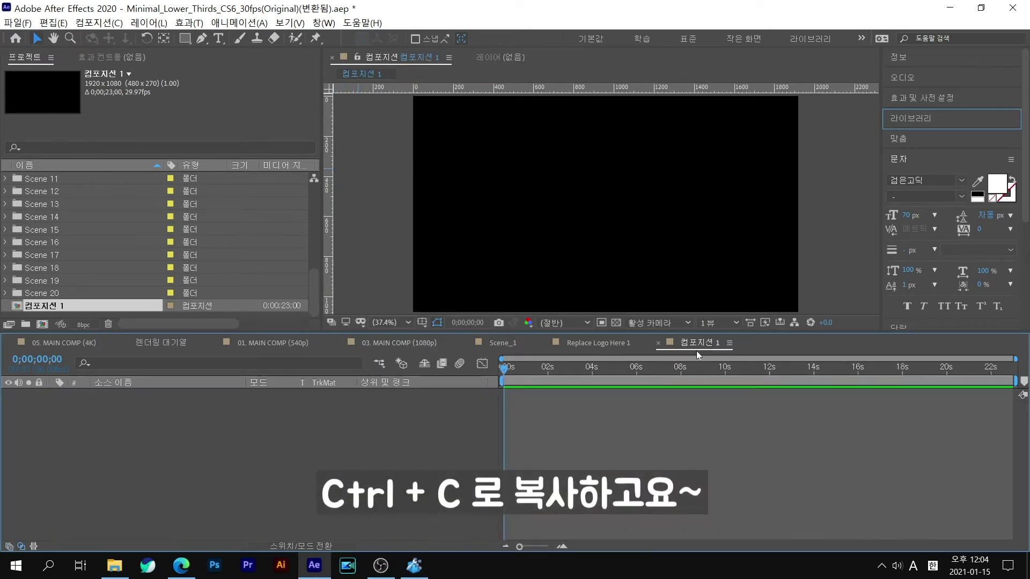
key(ctrl+v)
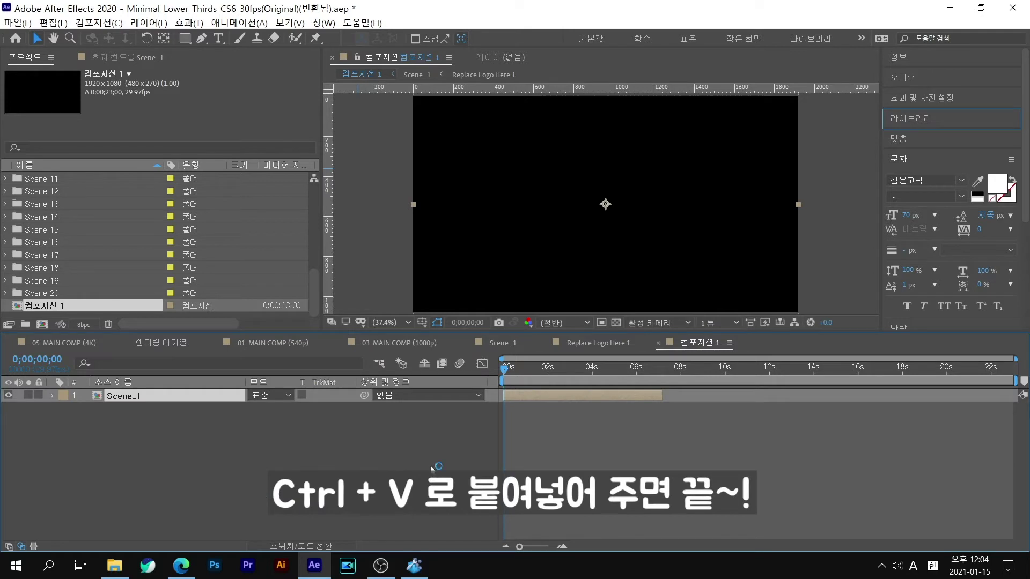
key(space)
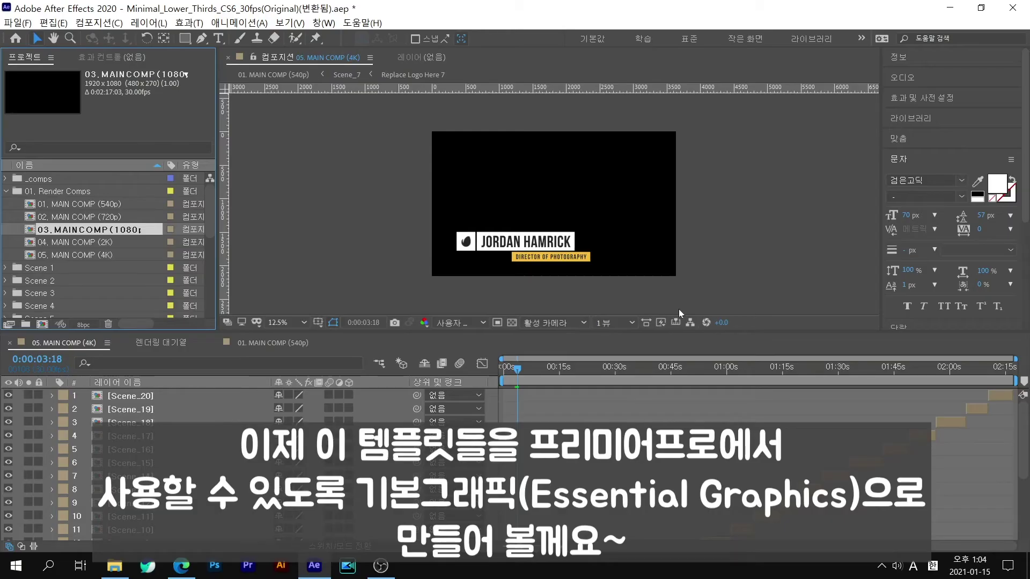
scroll(165, 532, down, 5)
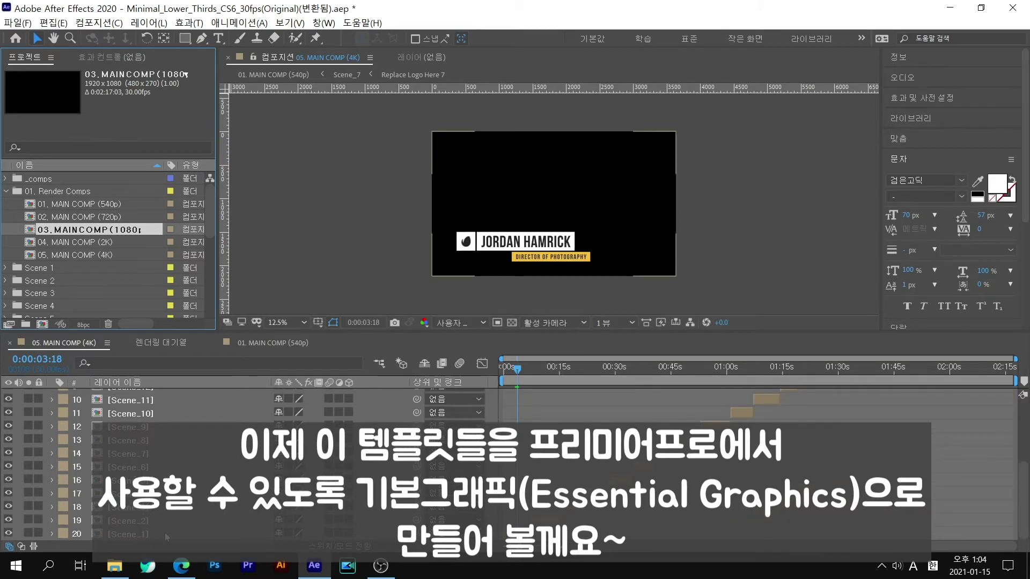
click(165, 532)
double_click(166, 535)
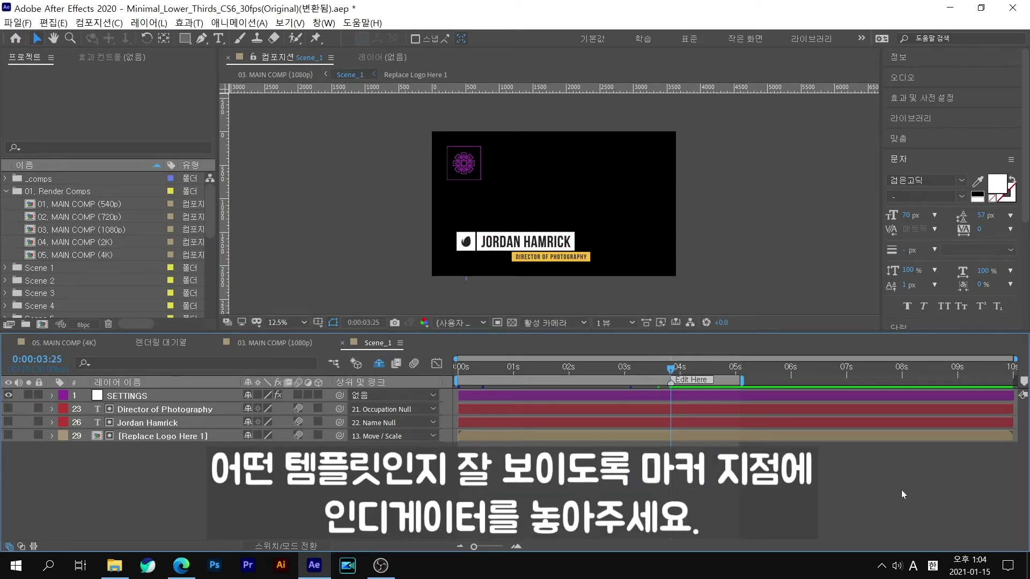
click(188, 437)
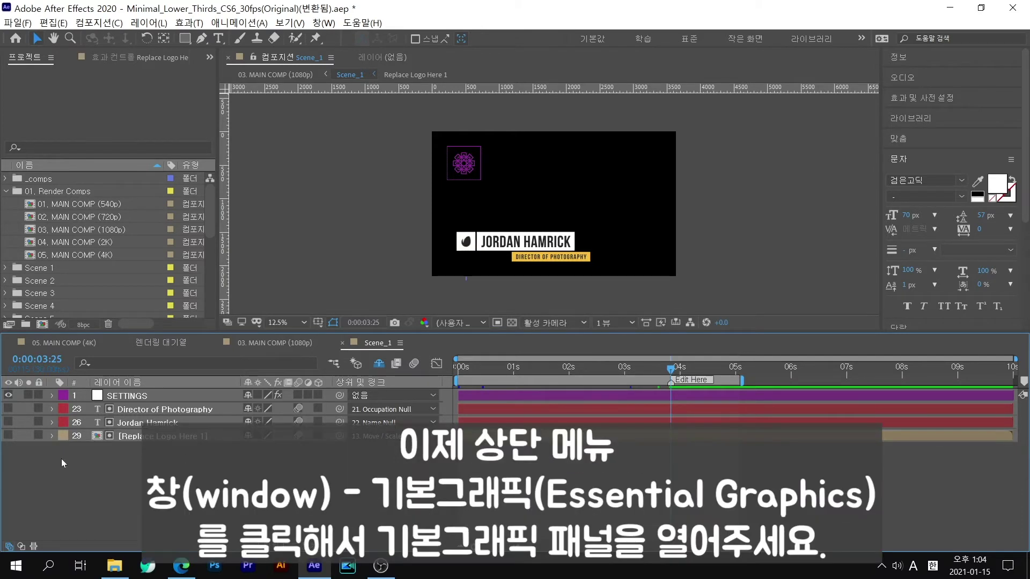
Step: Open the Essential Graphics panel with Scene_1 as the master composition
click(324, 23)
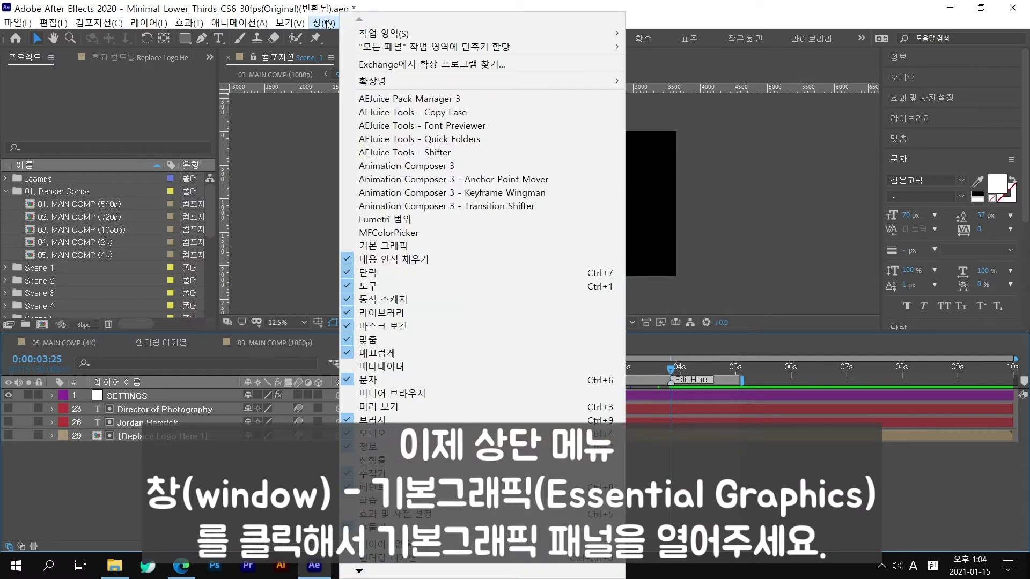
click(450, 245)
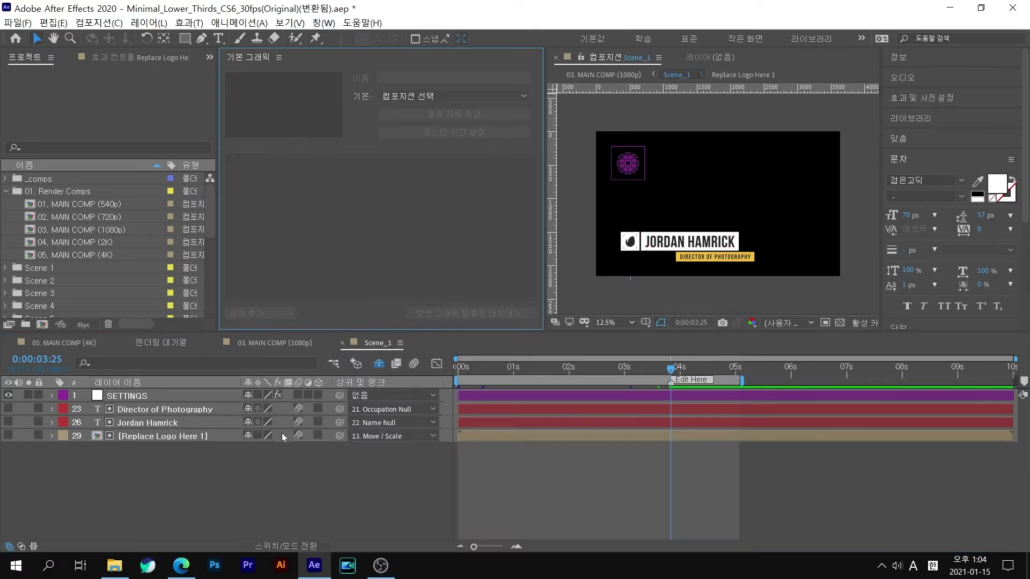
click(443, 96)
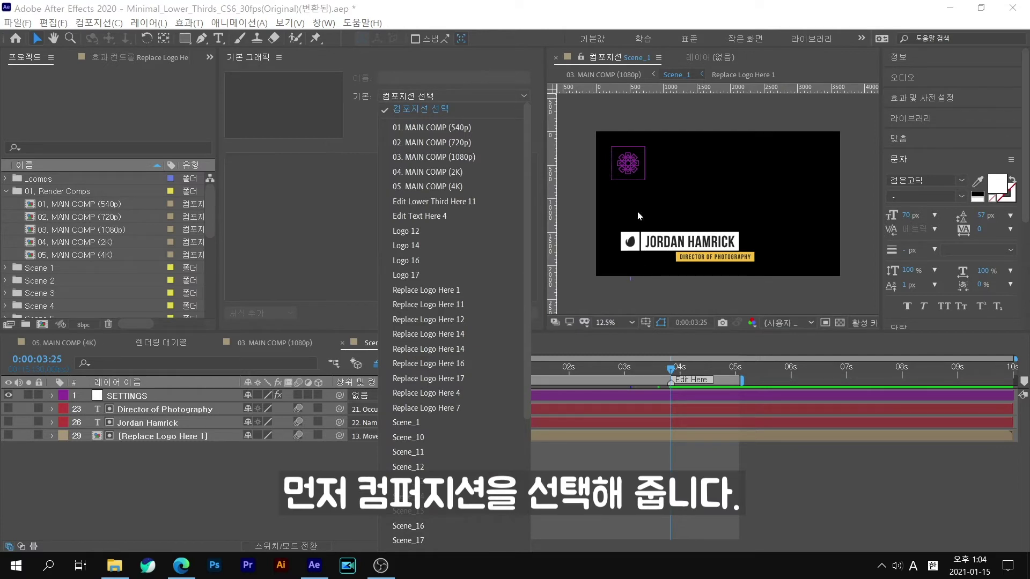
click(452, 422)
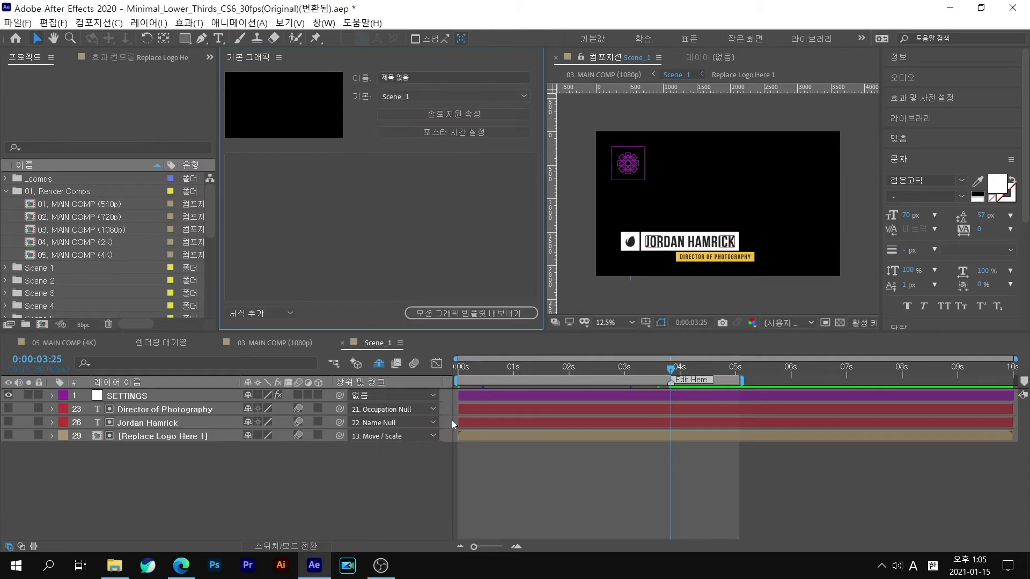
Step: Name the template 자막 1 and set the current lower-third frame as its poster
click(475, 78)
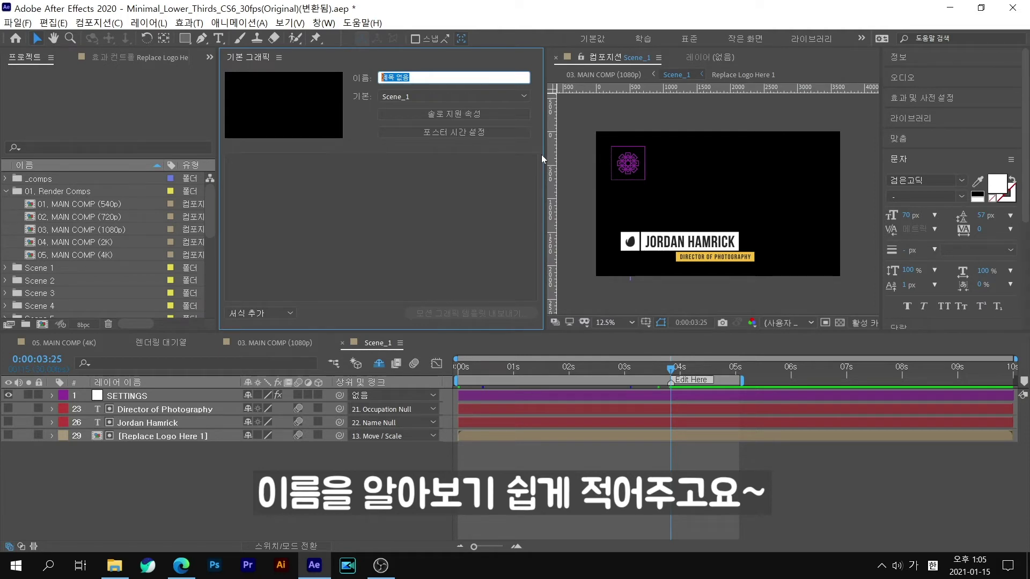
text(자마)
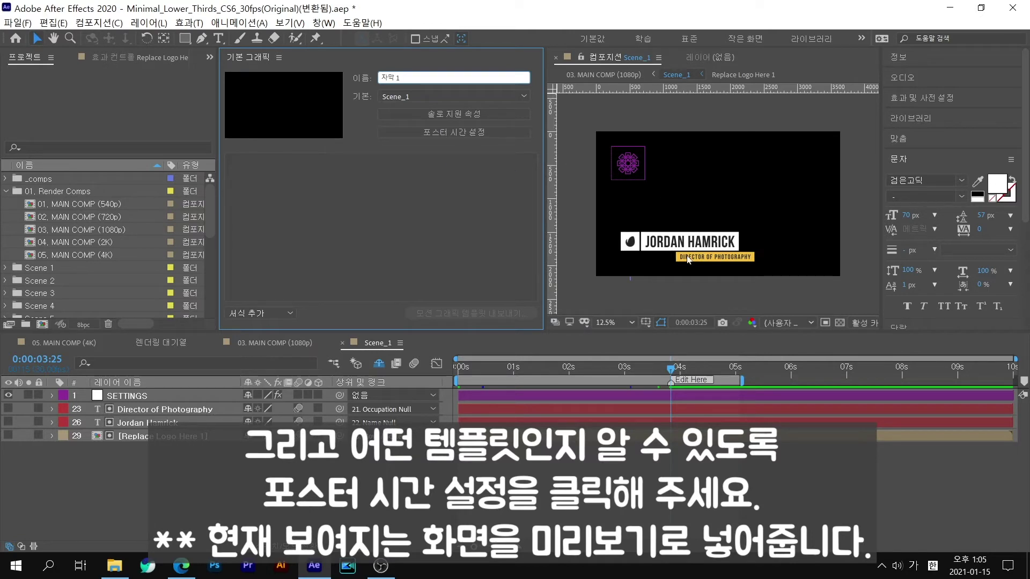
click(429, 131)
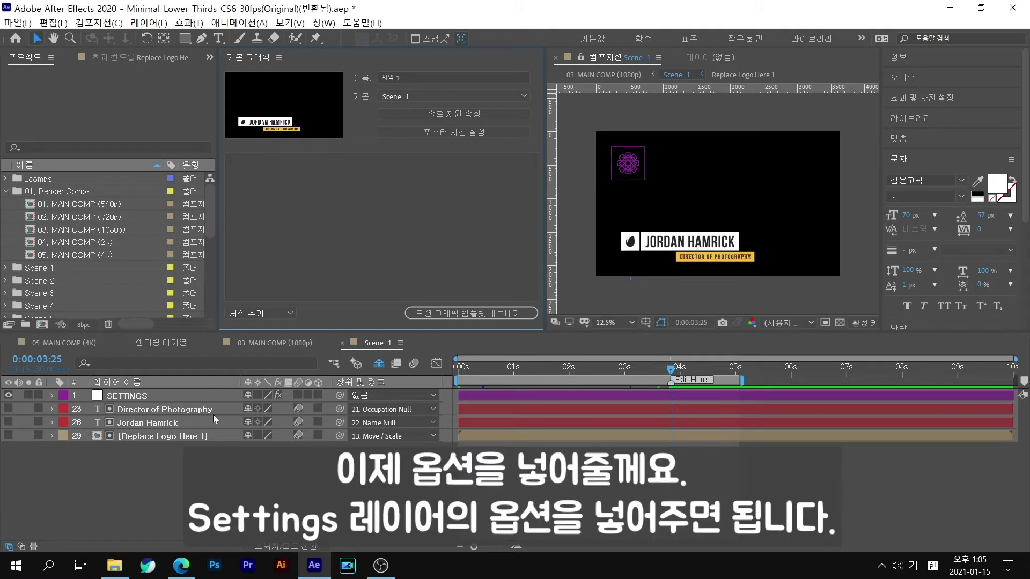
Step: Add the SETTINGS layer's COLOR SCHEME checkbox to the template, labelled 테마
click(52, 396)
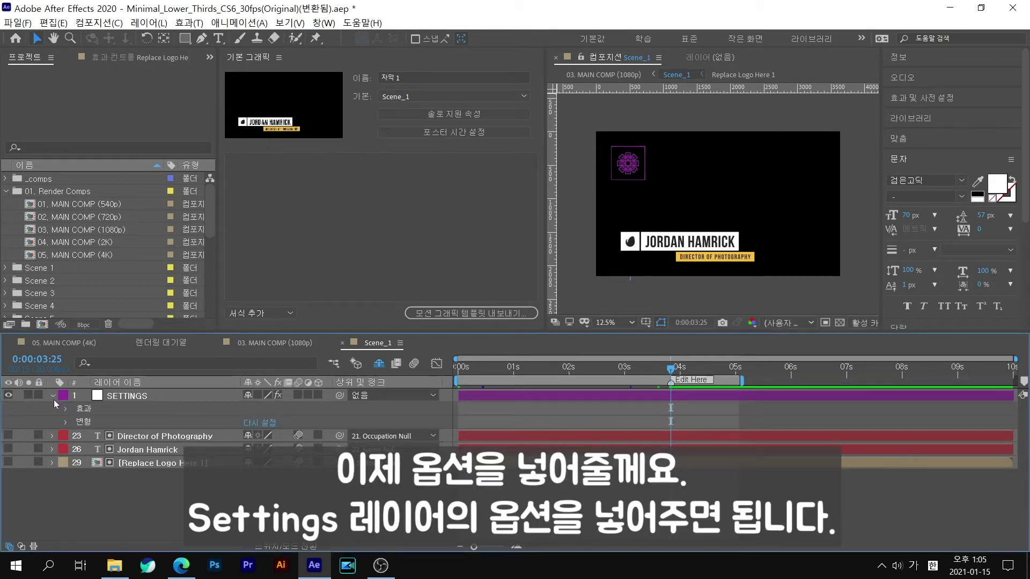
click(65, 408)
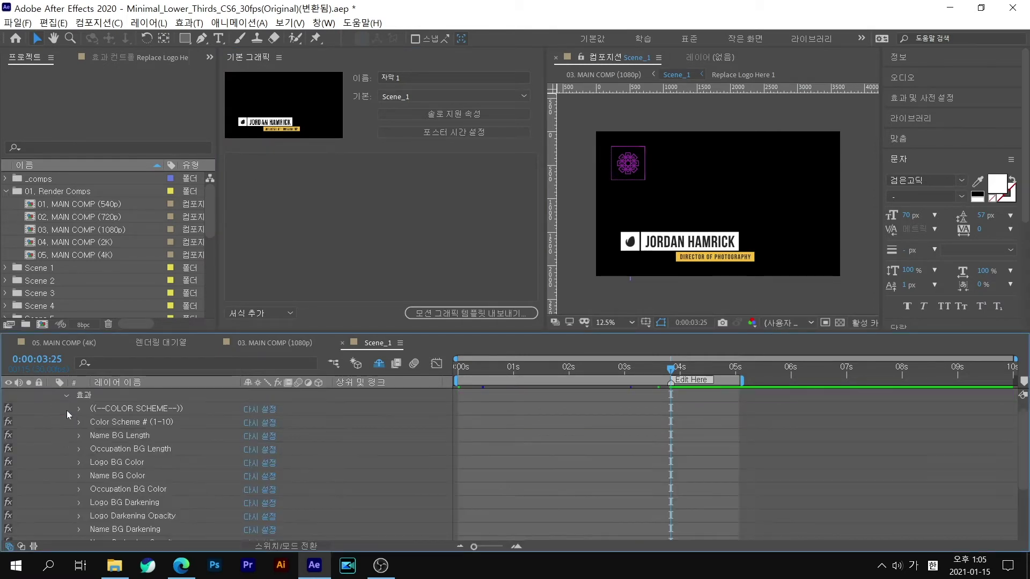
click(120, 420)
click(120, 410)
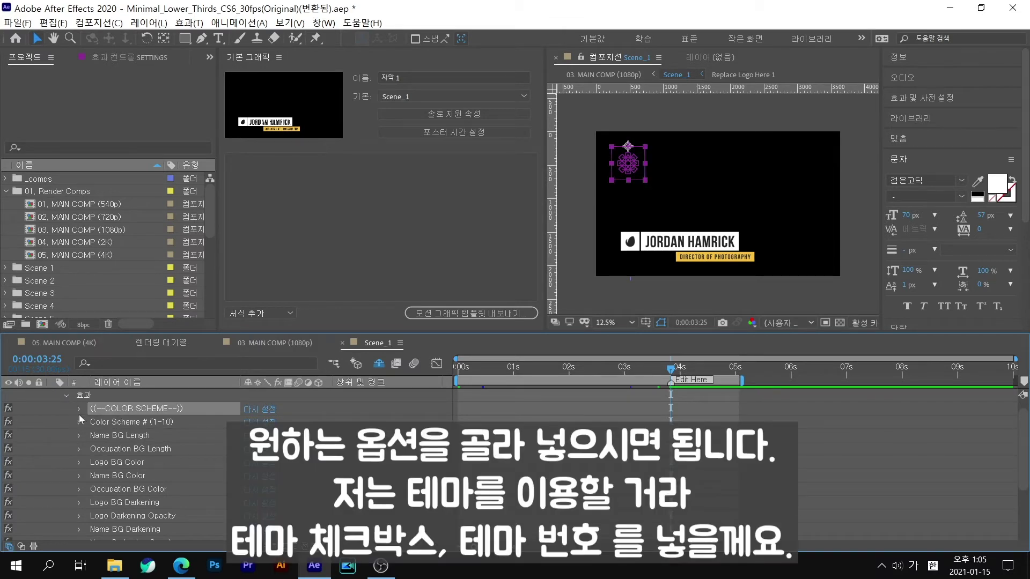
click(79, 409)
drag(123, 428, 247, 197)
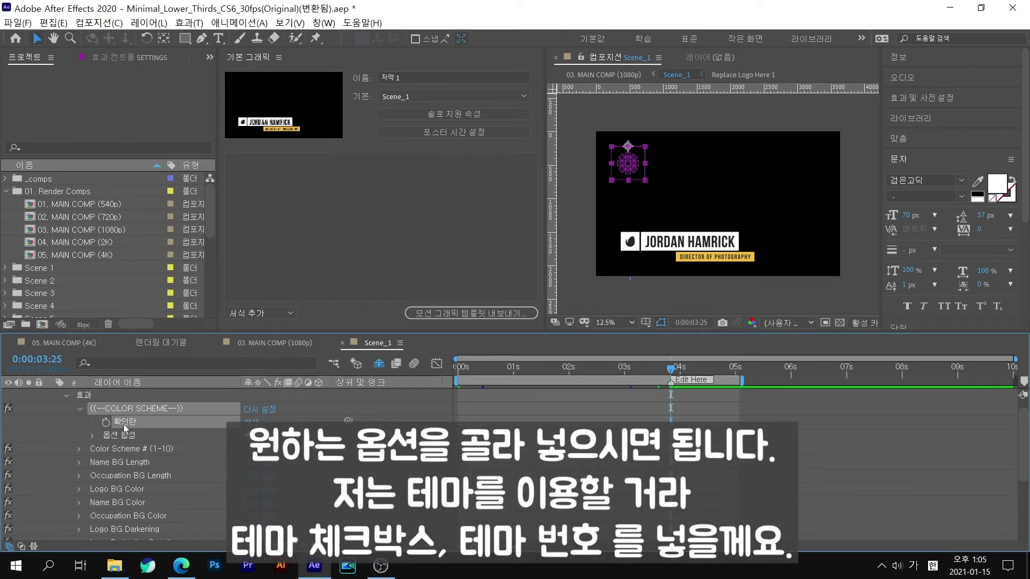
click(273, 162)
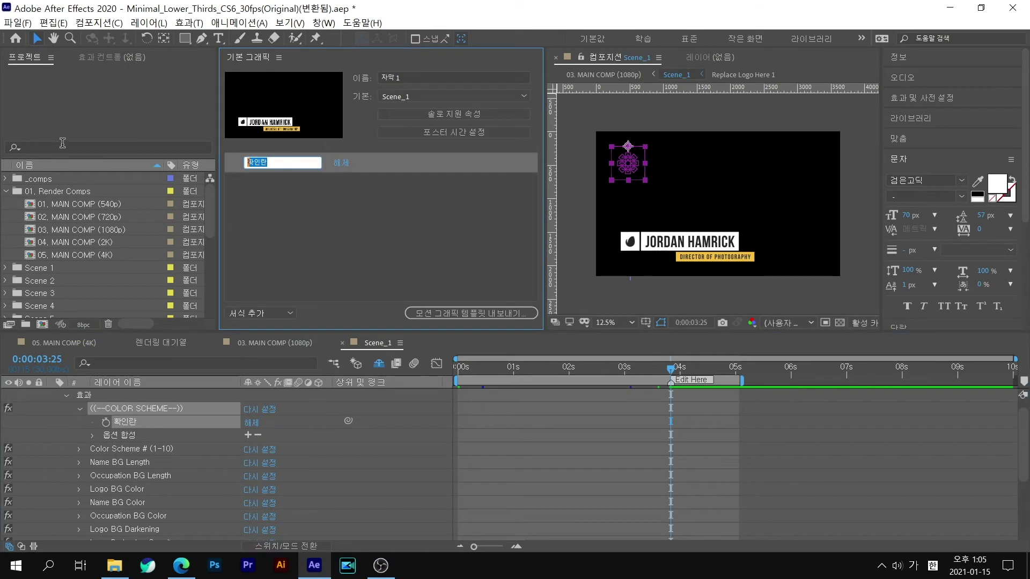
text(xpak)
key(BackSpace)
key(BackSpace)
key(BackSpace)
key(Hangul)
text(테마)
Step: Add the Color Scheme slider to the template, labelled 테마 번호
click(79, 449)
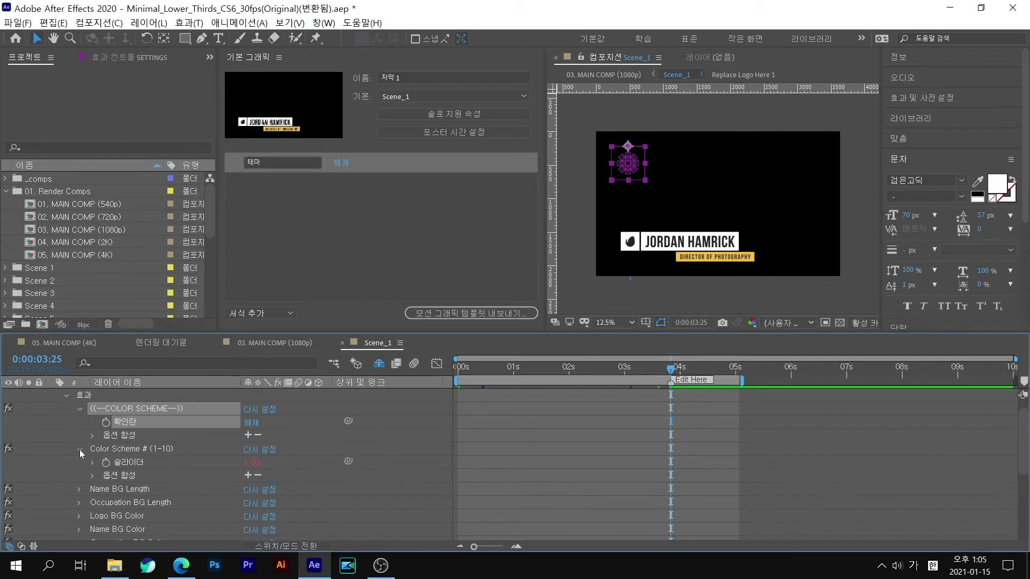
click(113, 465)
click(107, 463)
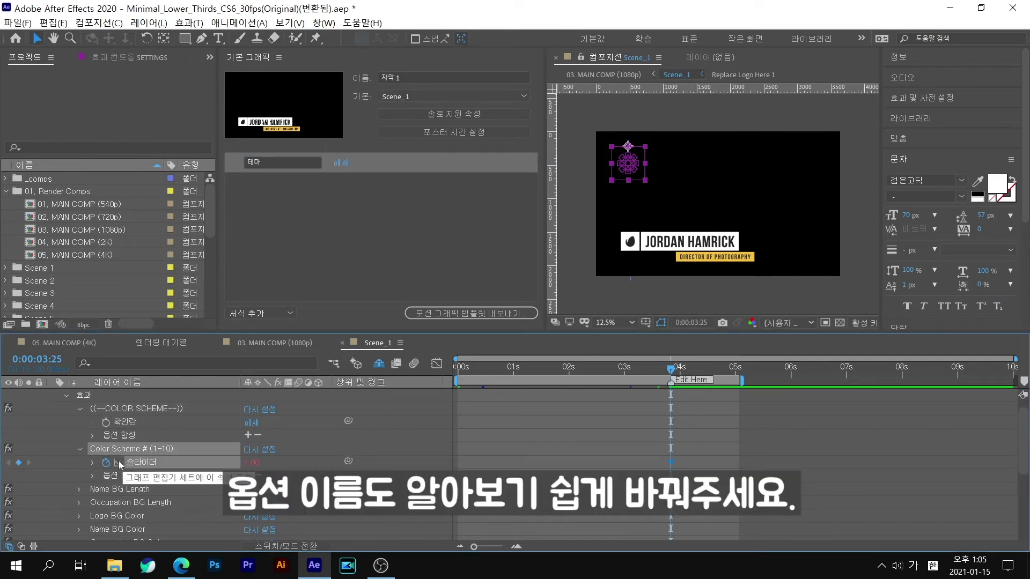
drag(131, 464, 284, 187)
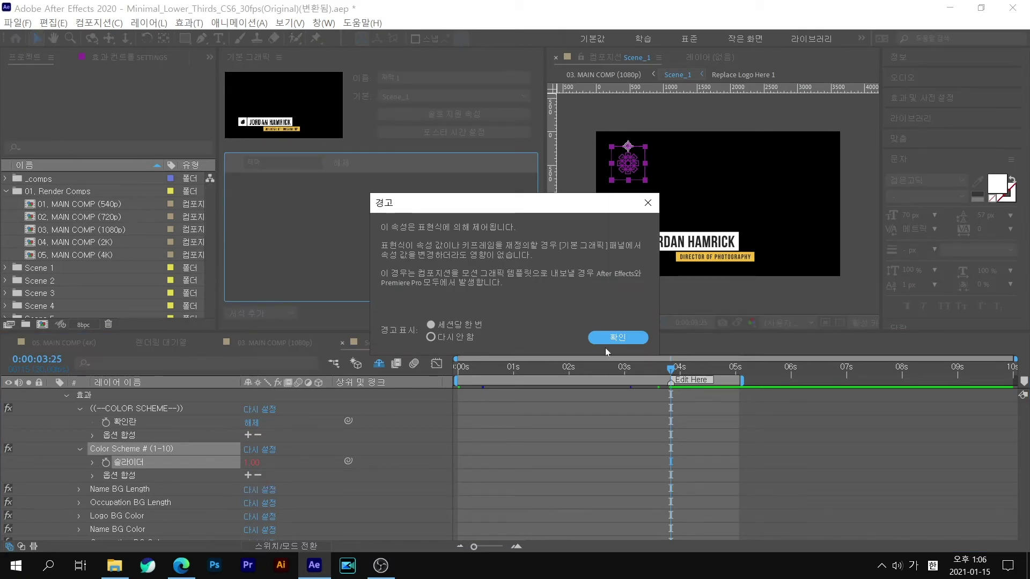
click(608, 336)
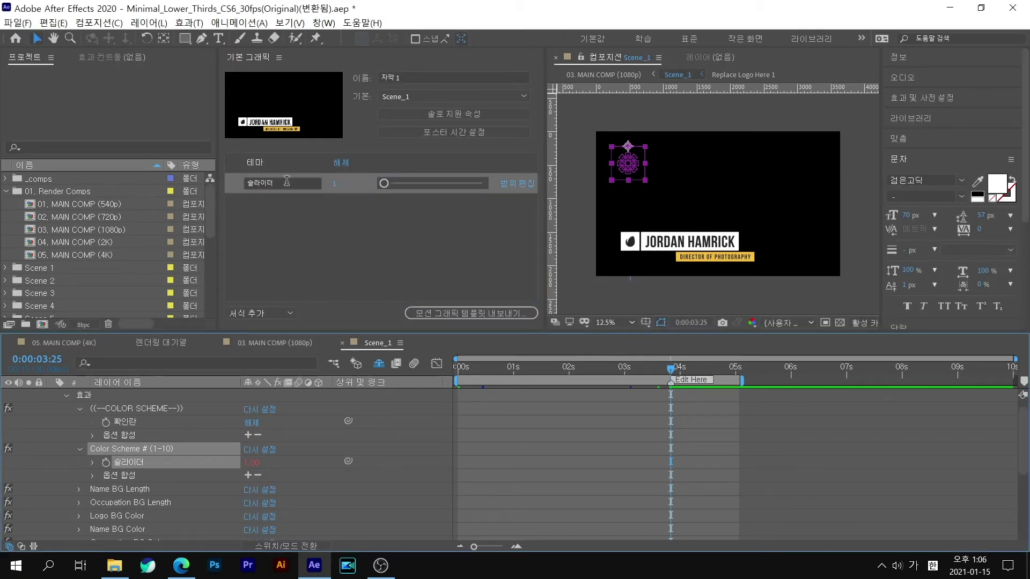
text(테마 값)
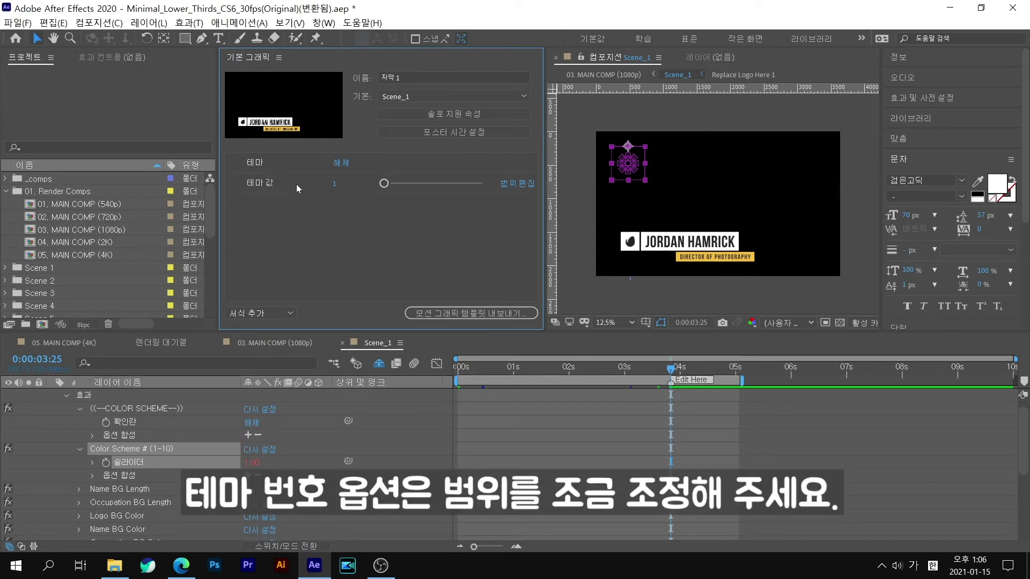
click(280, 179)
key(BackSpace)
text(번호)
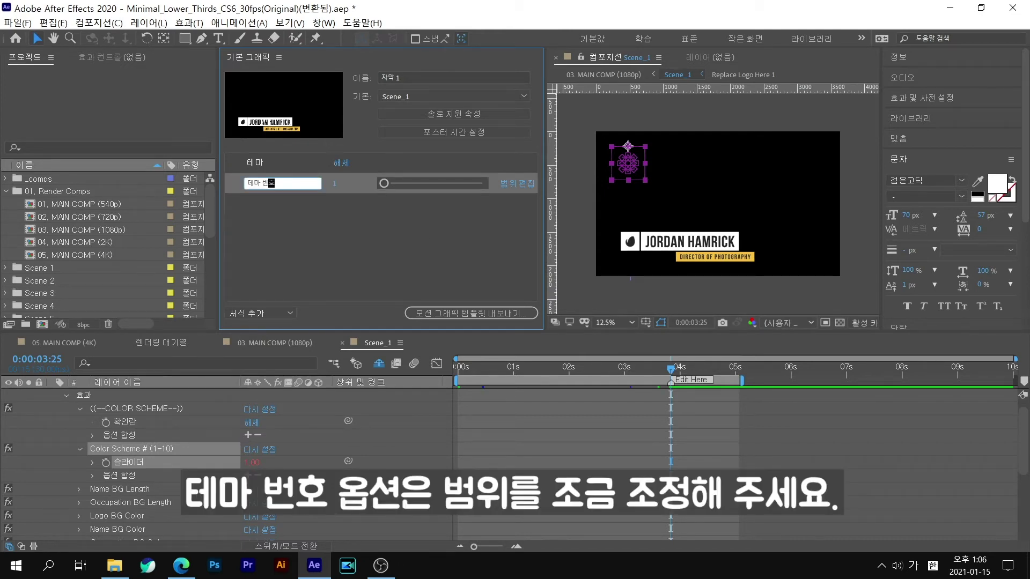
key(Return)
Step: Limit the 테마 번호 slider range to 0–10
click(516, 185)
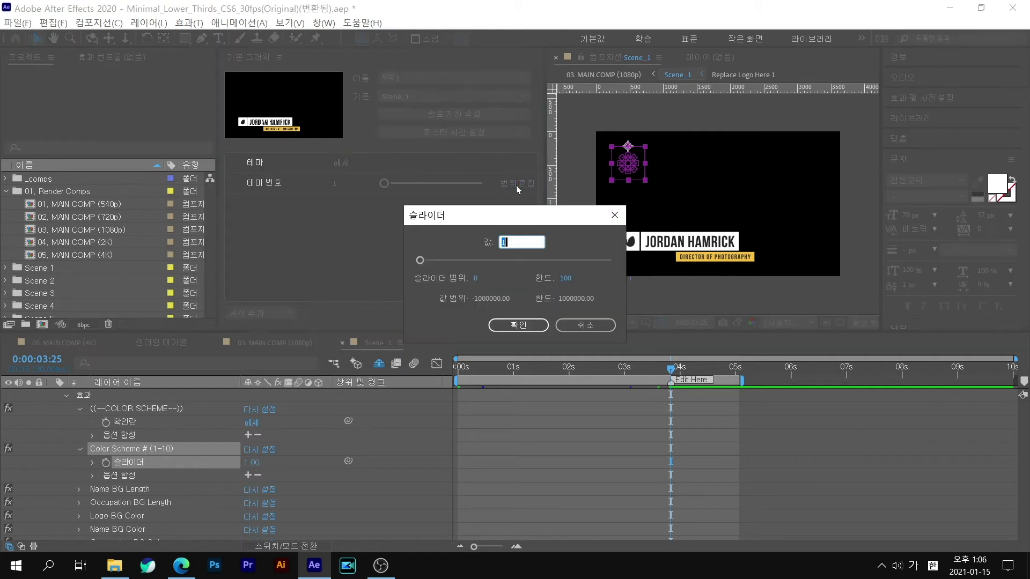
click(565, 278)
text(10)
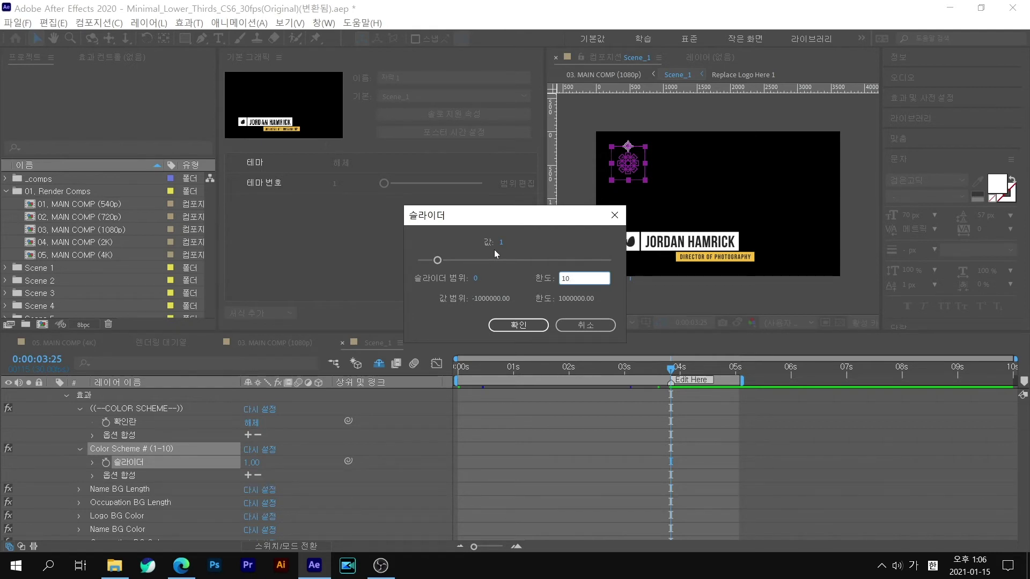
click(499, 327)
click(499, 326)
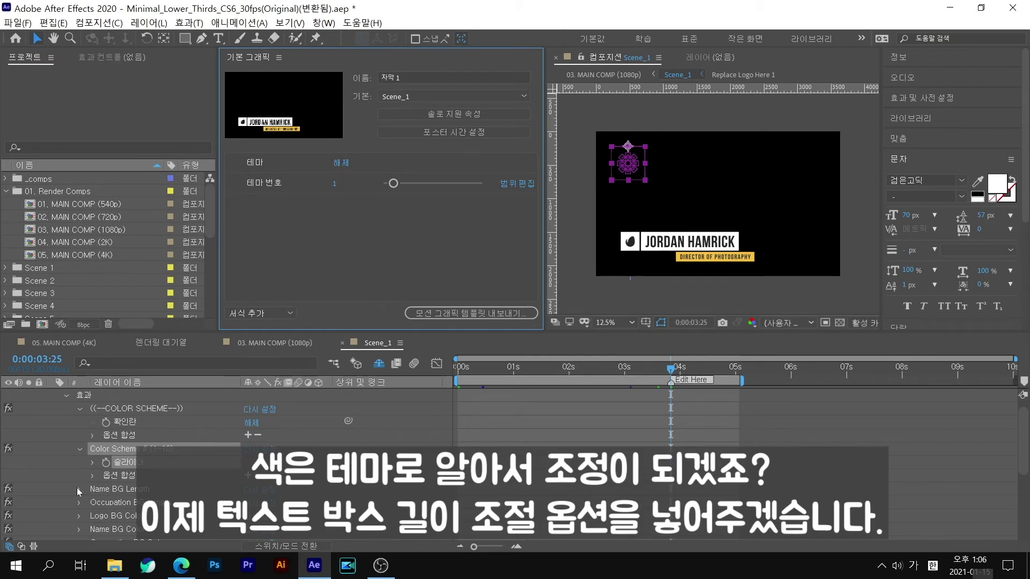
click(79, 488)
Step: Add Name BG Length as 위쪽 텍스트박스 길이 with an upper limit of 1500
drag(124, 501, 347, 223)
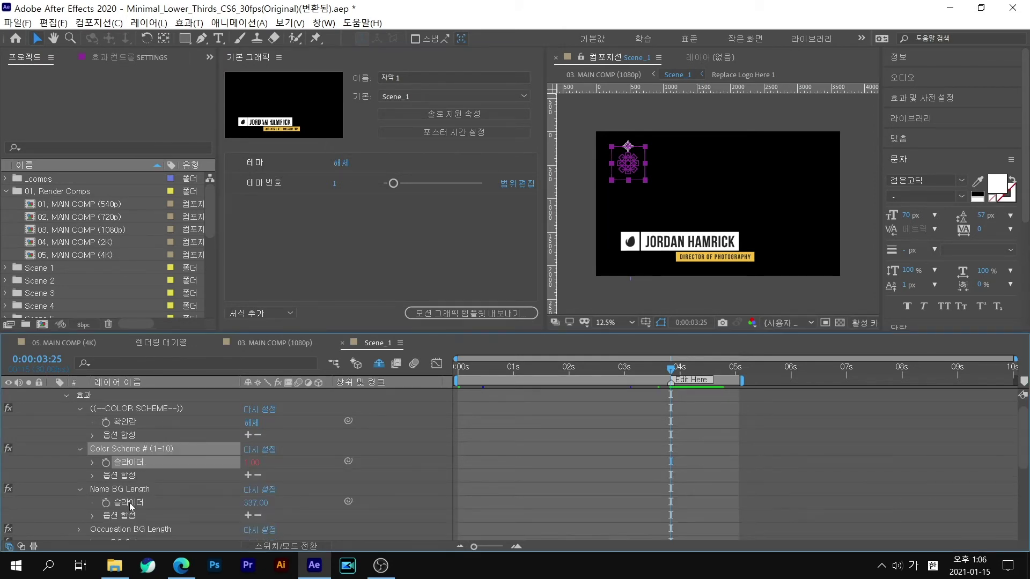
text(위쪽 텍스트박스 길이)
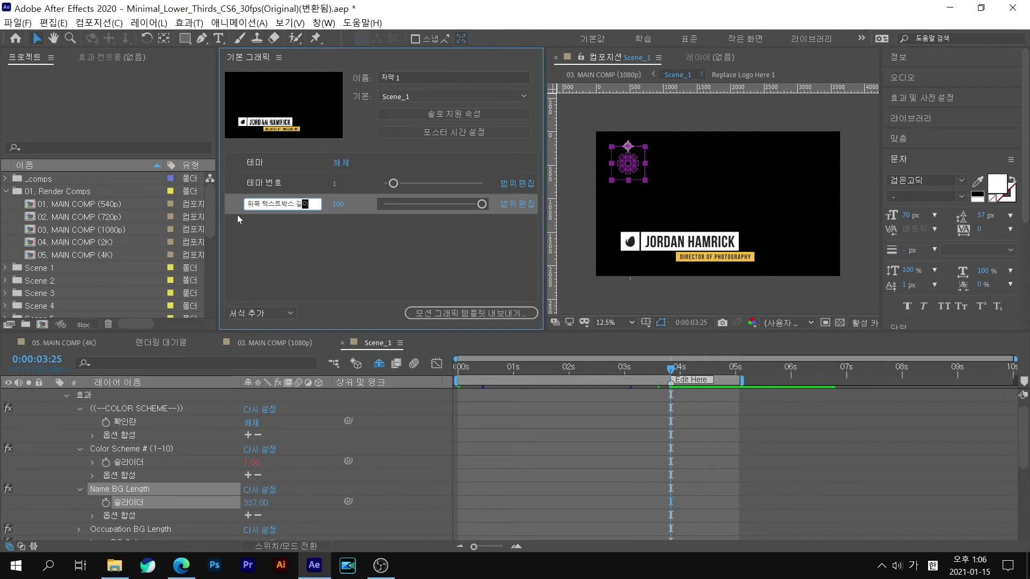
click(302, 240)
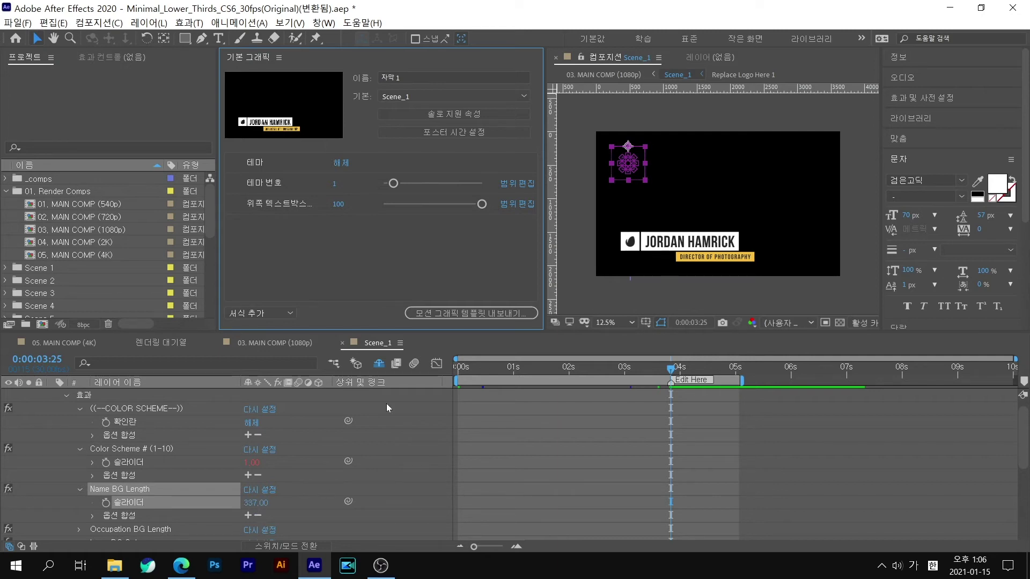
click(516, 204)
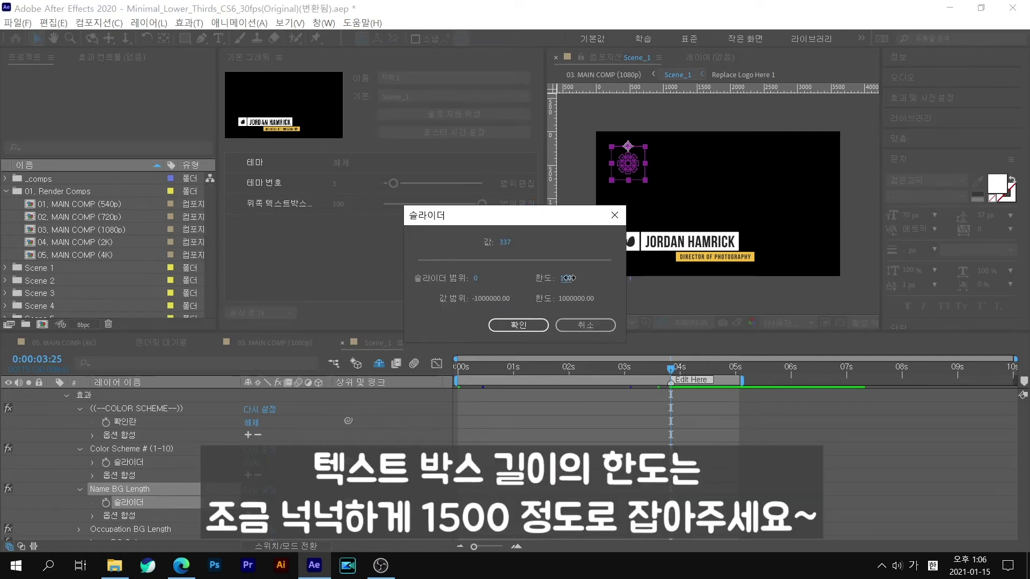
text(1500)
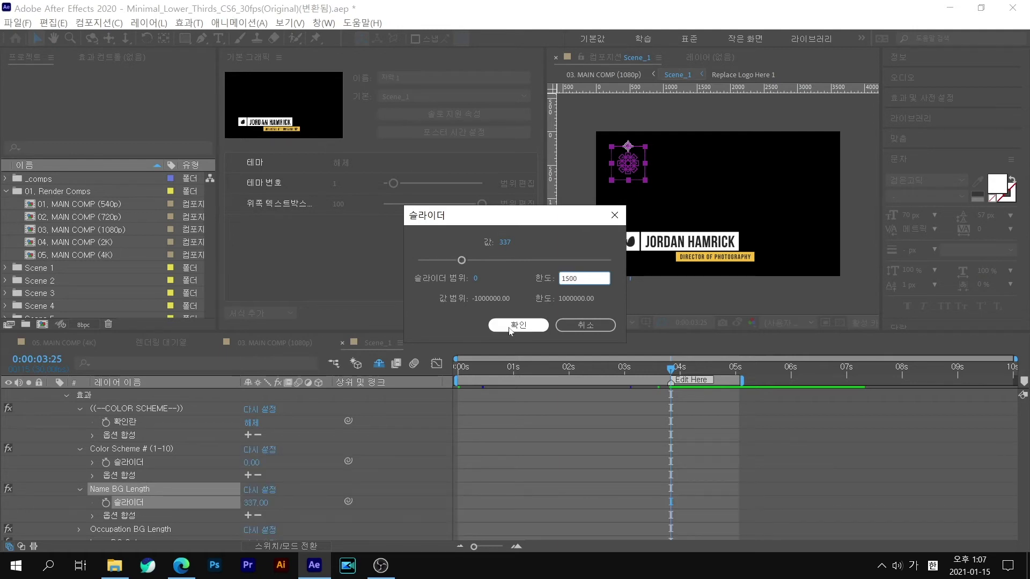
click(512, 325)
Step: Add Occupation BG Length as 아래쪽 텍스트박스 길이 with an upper limit of 1500
scroll(122, 518, down, 3)
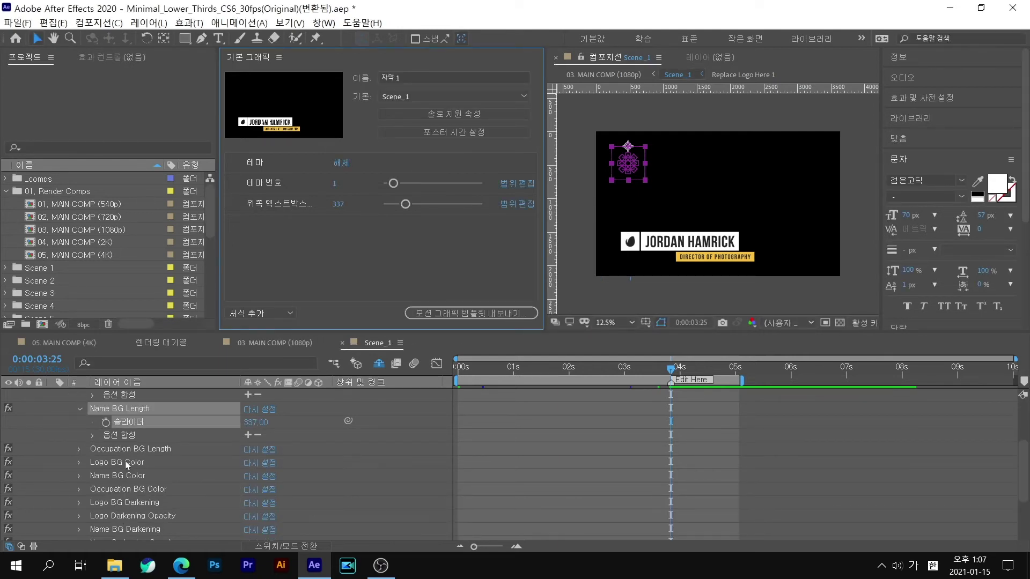
click(129, 448)
click(80, 448)
drag(129, 462, 270, 297)
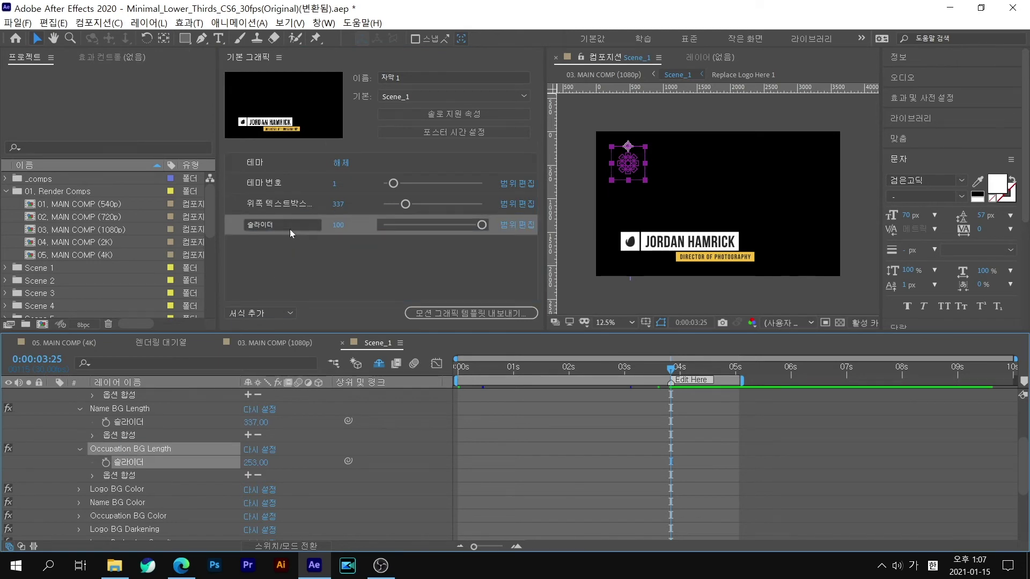
text(아래쪽 텍스트박스 길이)
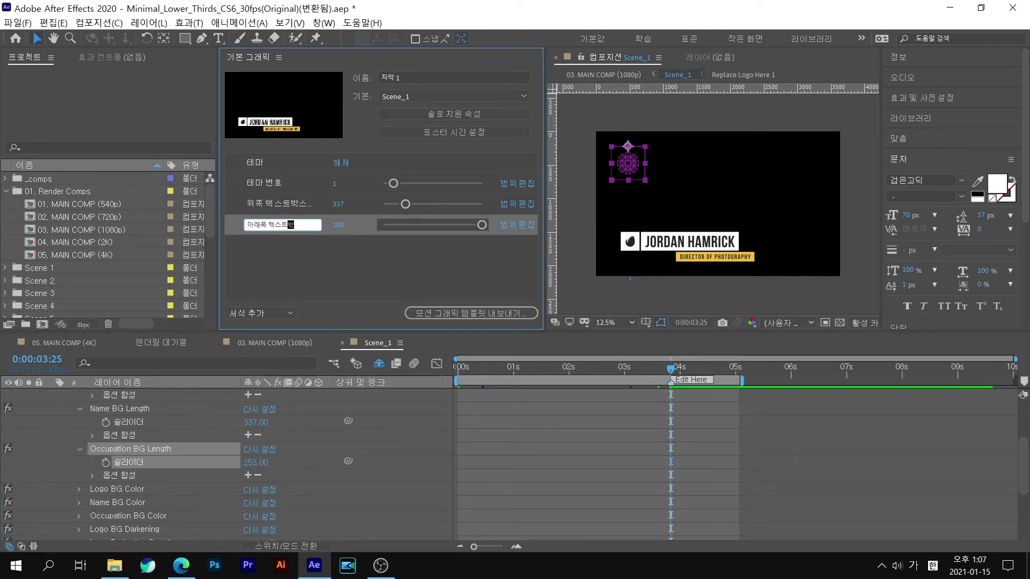
click(516, 224)
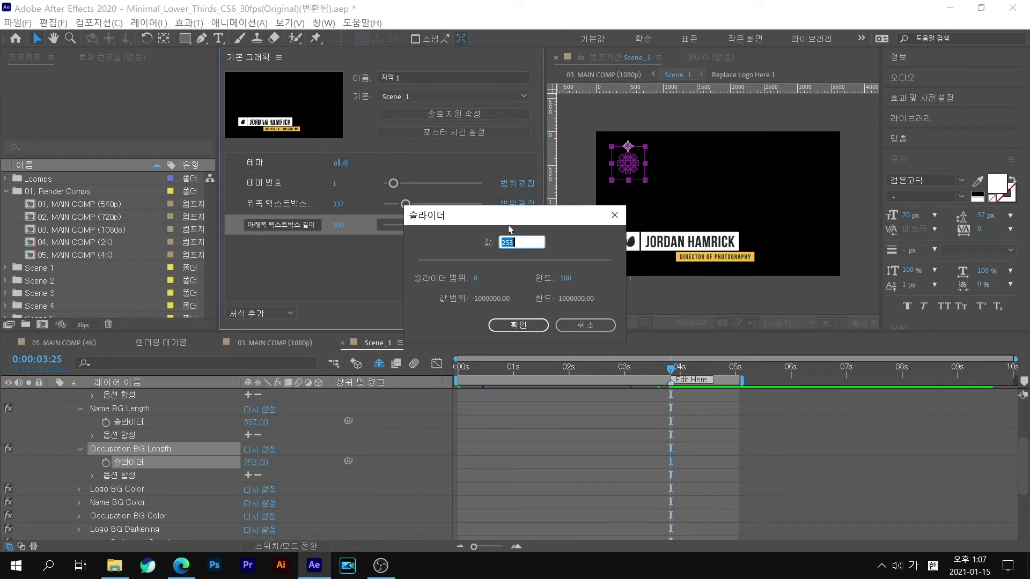
click(580, 280)
text(1500)
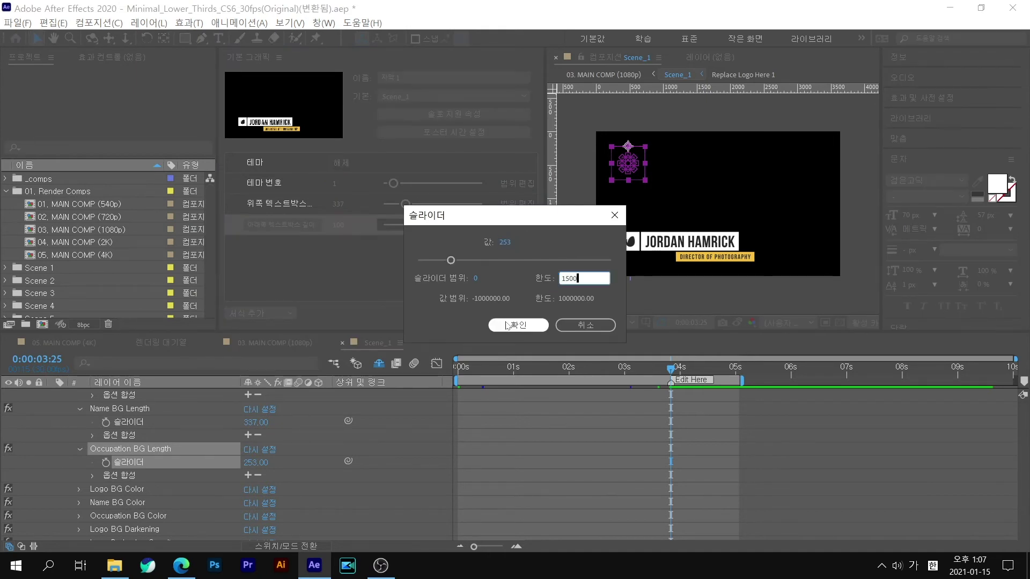
click(509, 322)
scroll(178, 470, down, 1)
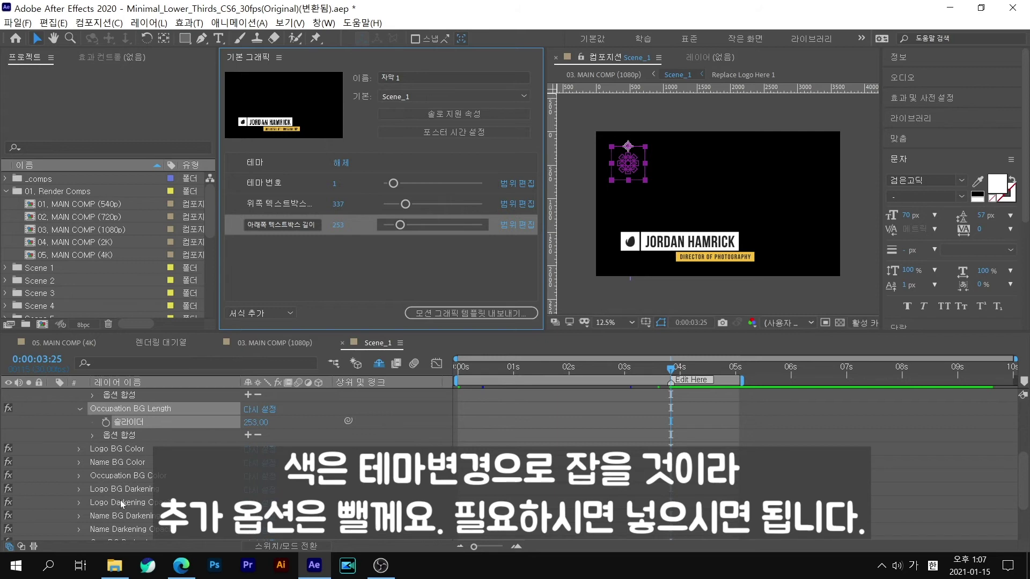
scroll(146, 516, down, 1)
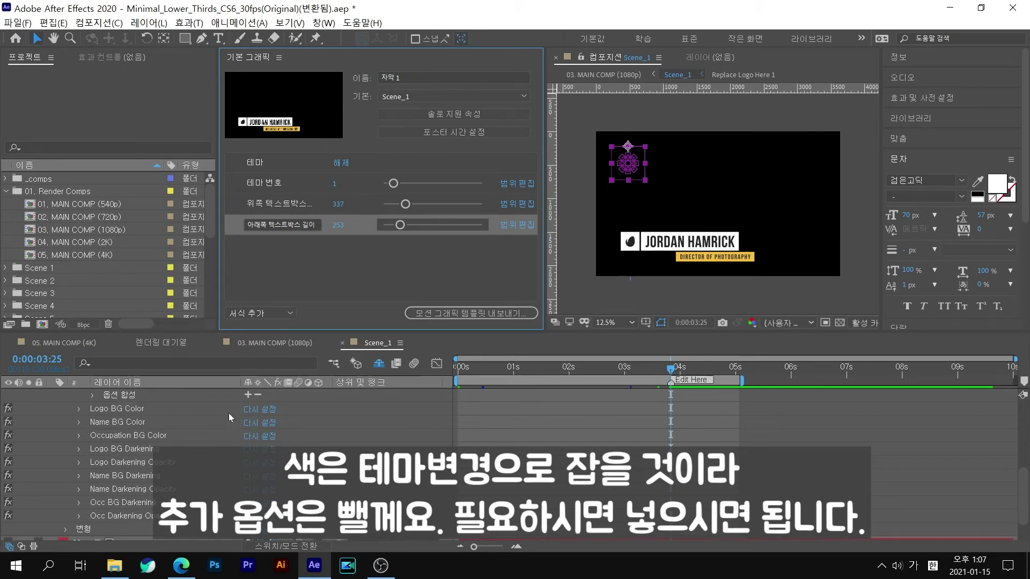
click(398, 276)
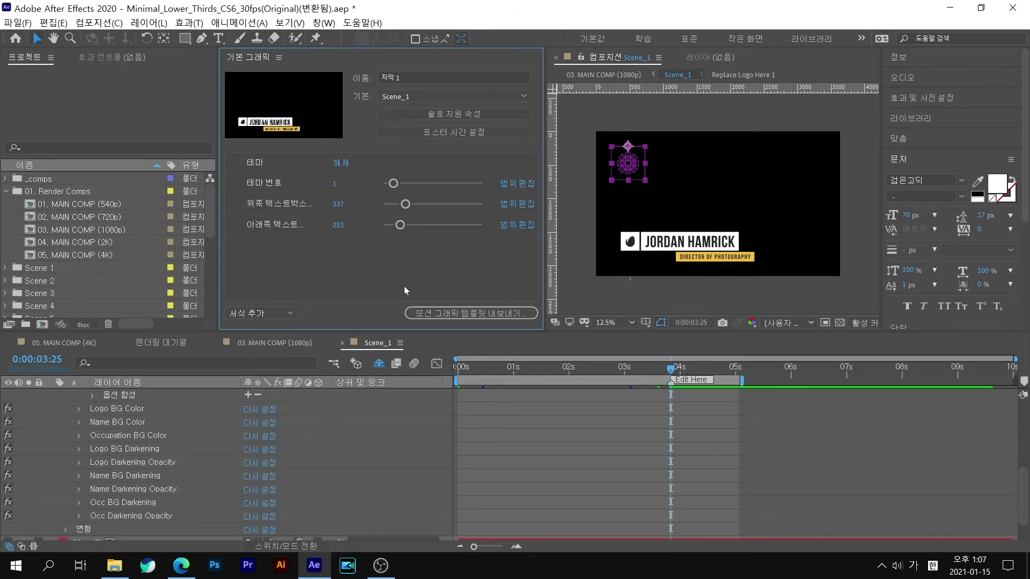
Step: Add the Director of Photography source text as the editable 아래쪽 텍스트 field
scroll(64, 429, up, 5)
click(52, 395)
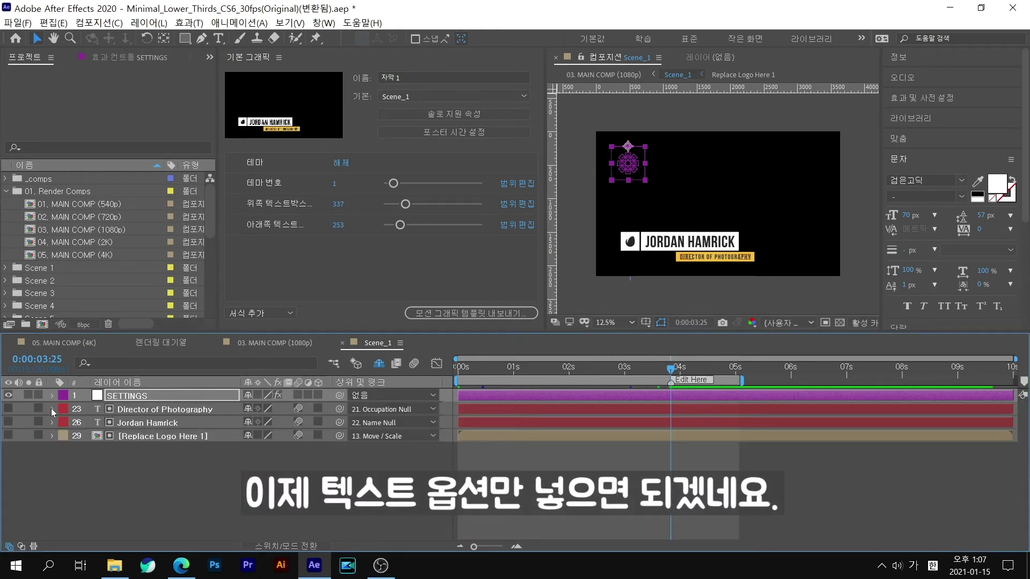
click(53, 410)
click(66, 422)
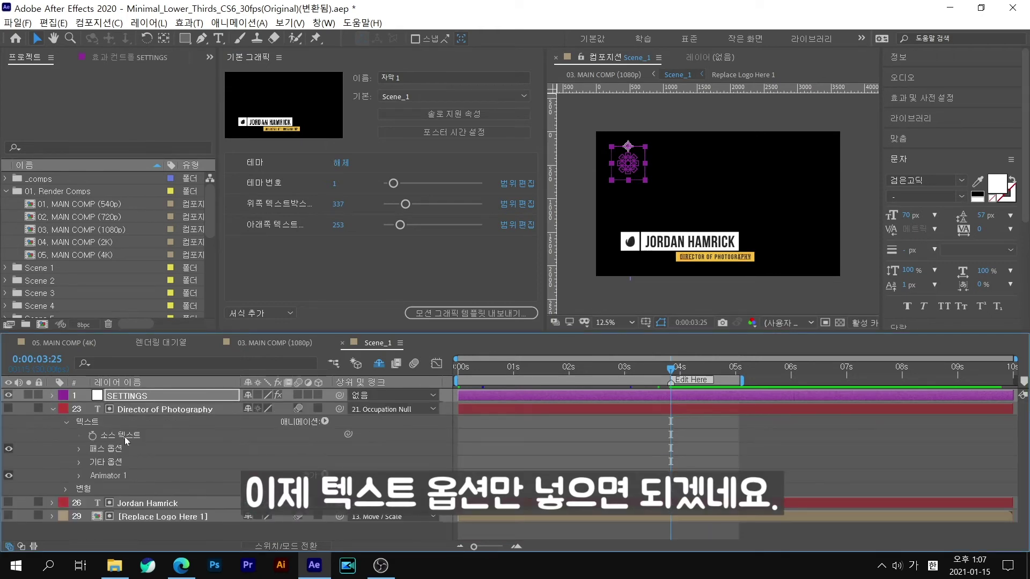
drag(127, 440, 291, 299)
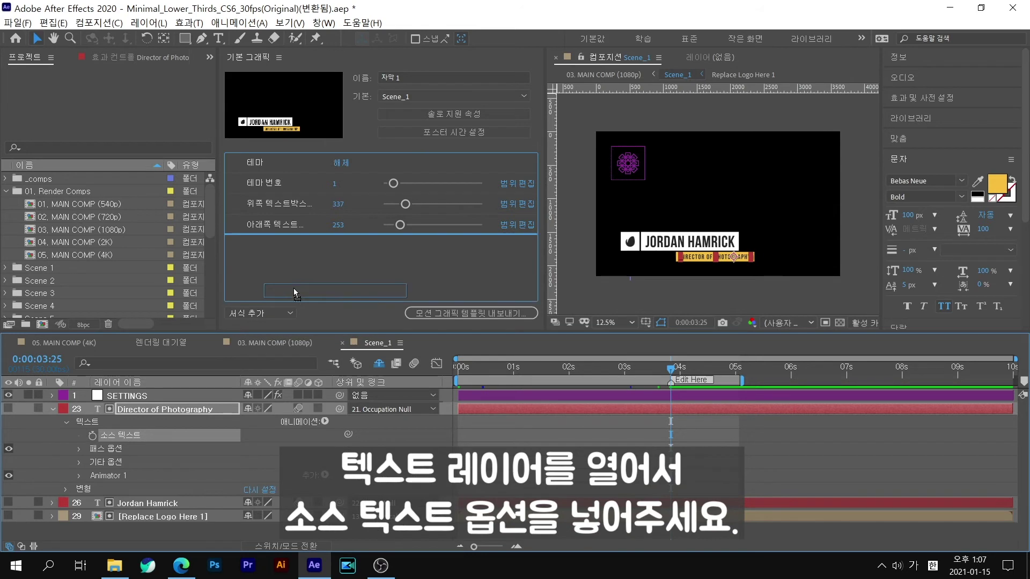
drag(291, 299, 299, 294)
click(298, 243)
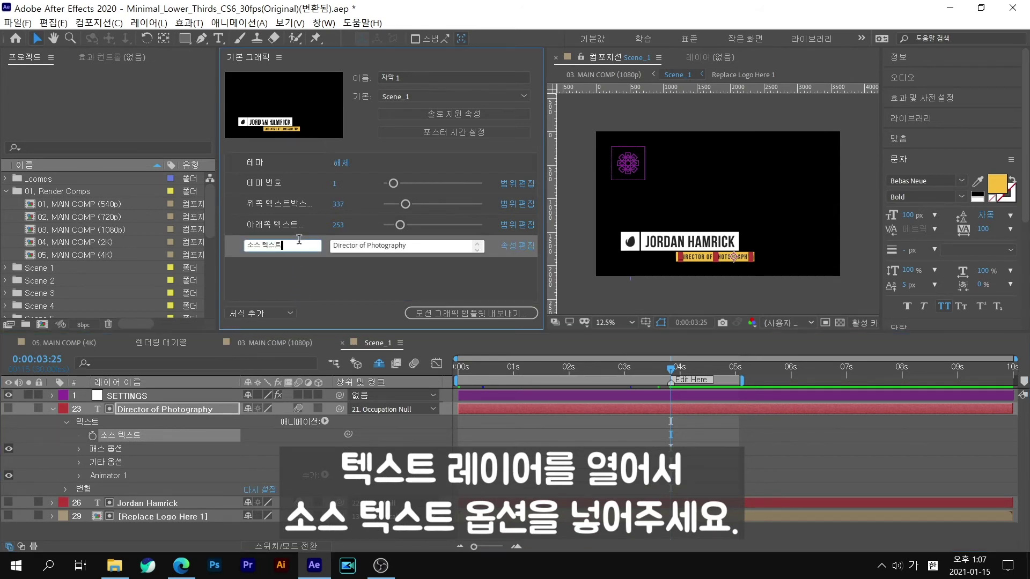
double_click(255, 245)
text(아래쪽)
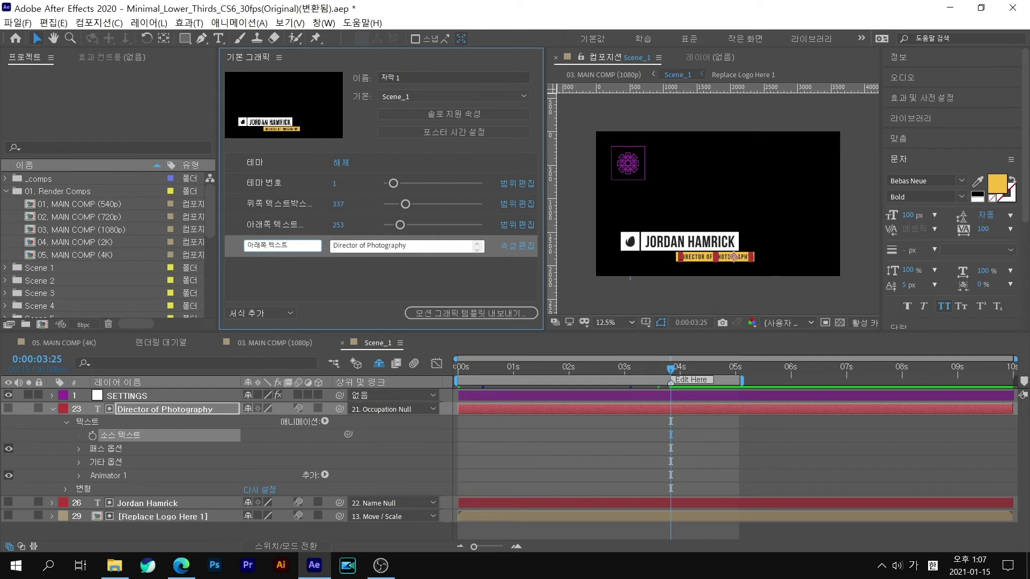
click(312, 281)
Step: Enable custom font options for the 아래쪽 텍스트 field
click(512, 246)
click(407, 231)
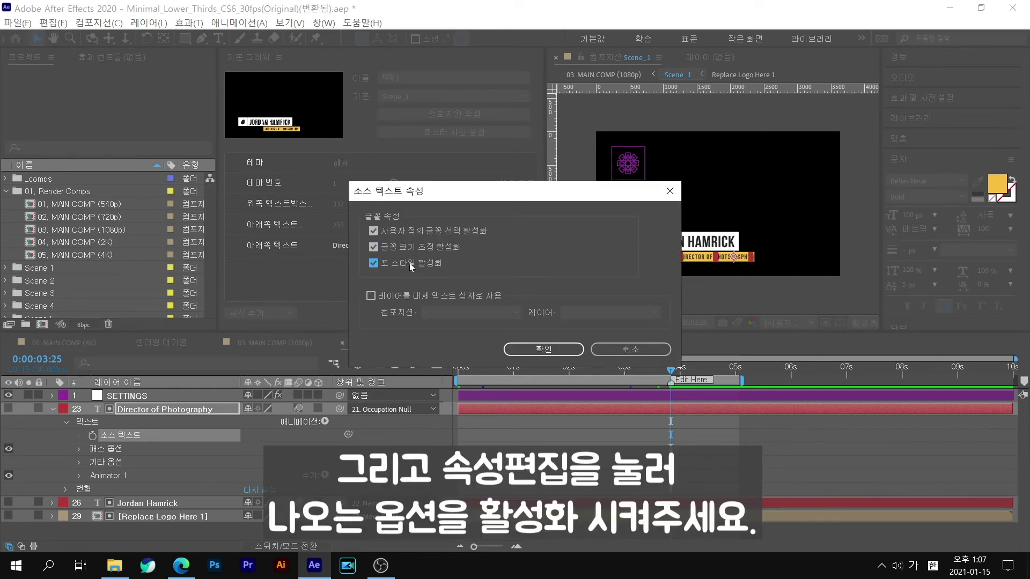
click(544, 348)
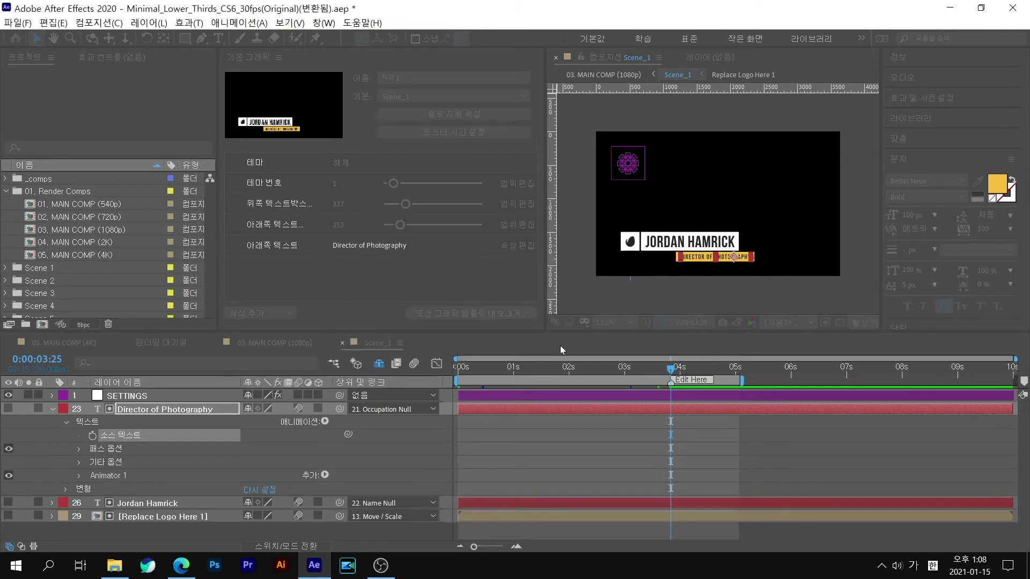
scroll(471, 236, down, 1)
scroll(472, 238, up, 1)
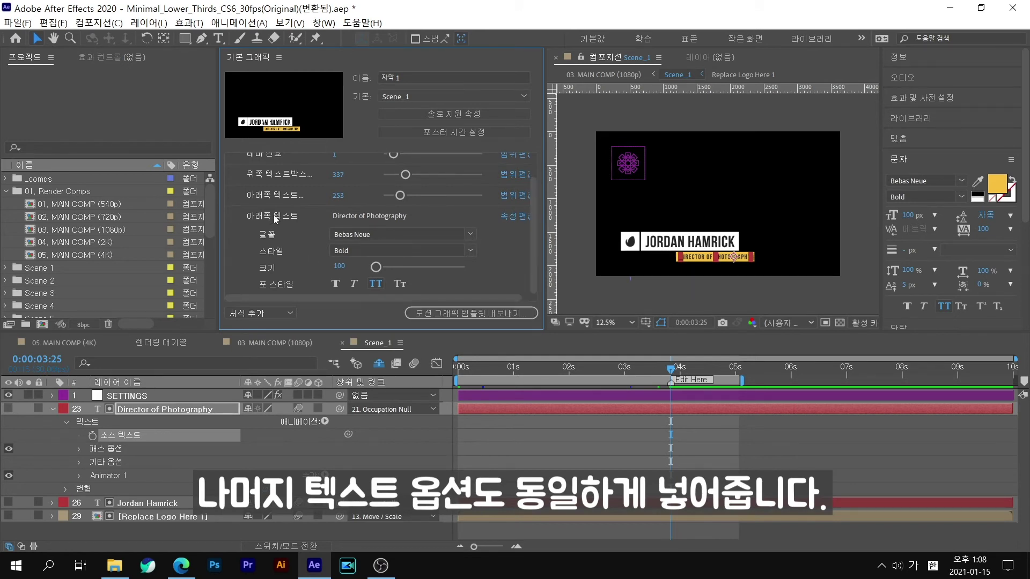
click(133, 503)
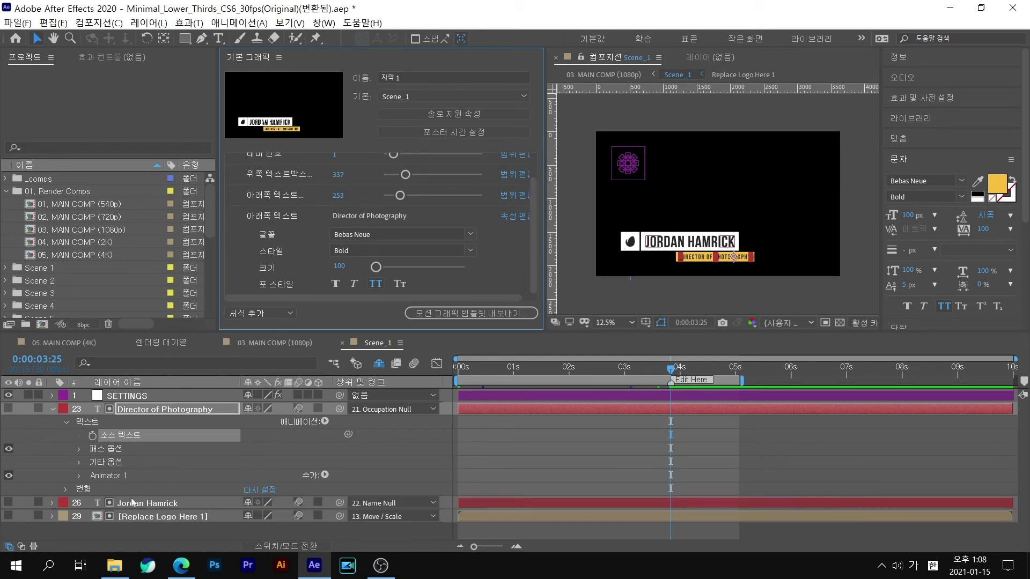
click(52, 504)
scroll(71, 516, down, 3)
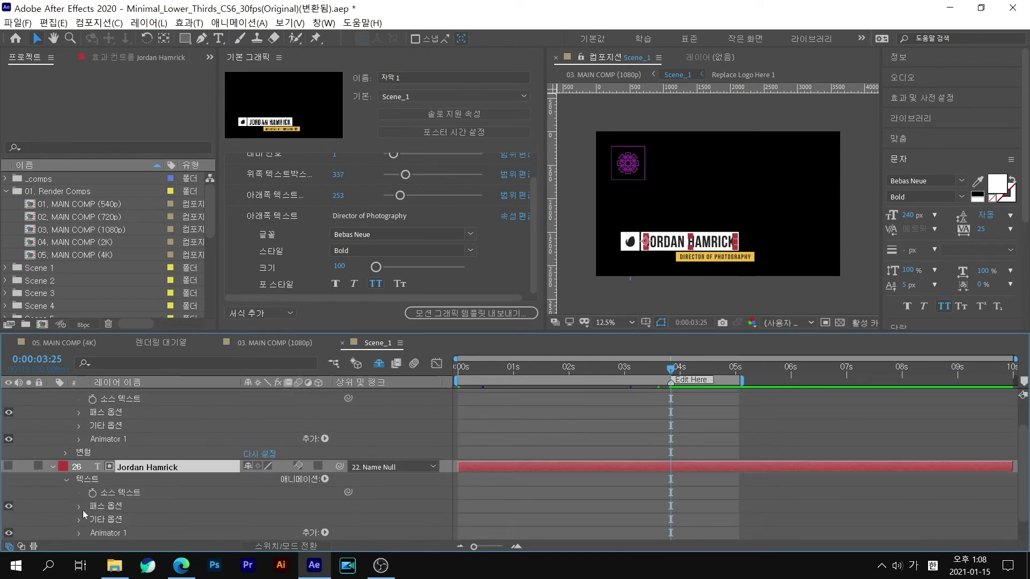
click(115, 492)
drag(135, 496, 279, 212)
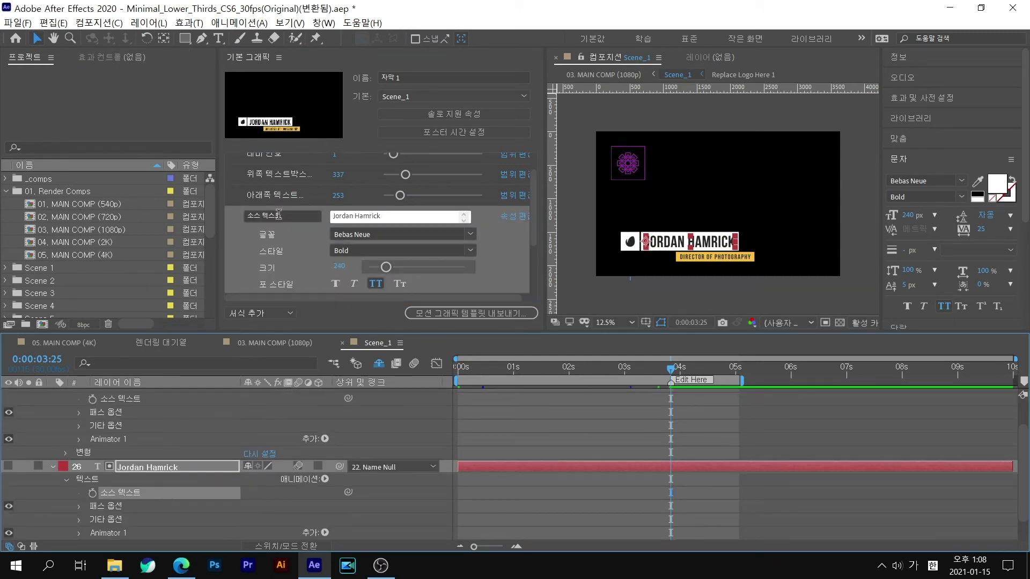
text(위쪽 )
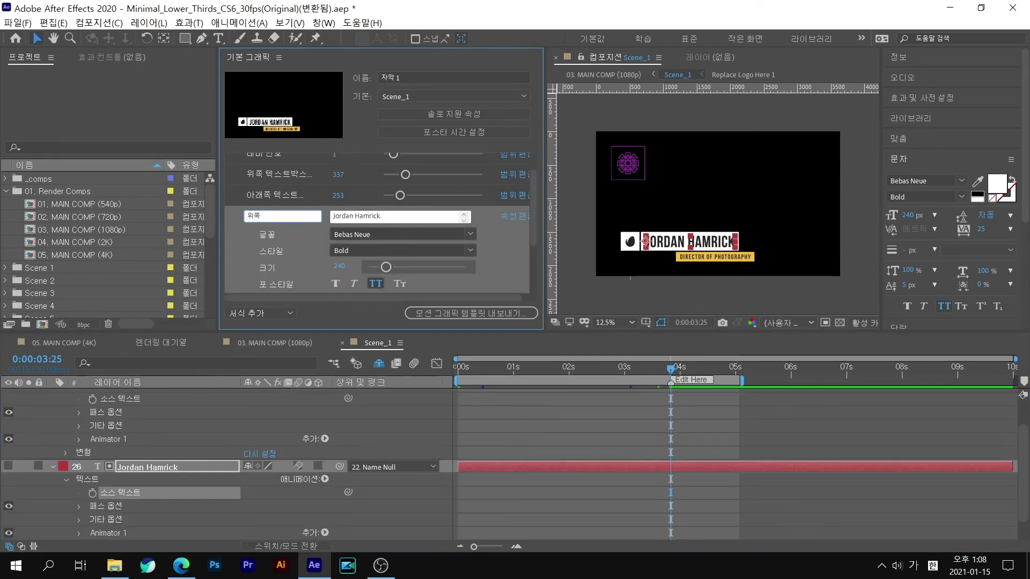
text(텍스트)
click(363, 308)
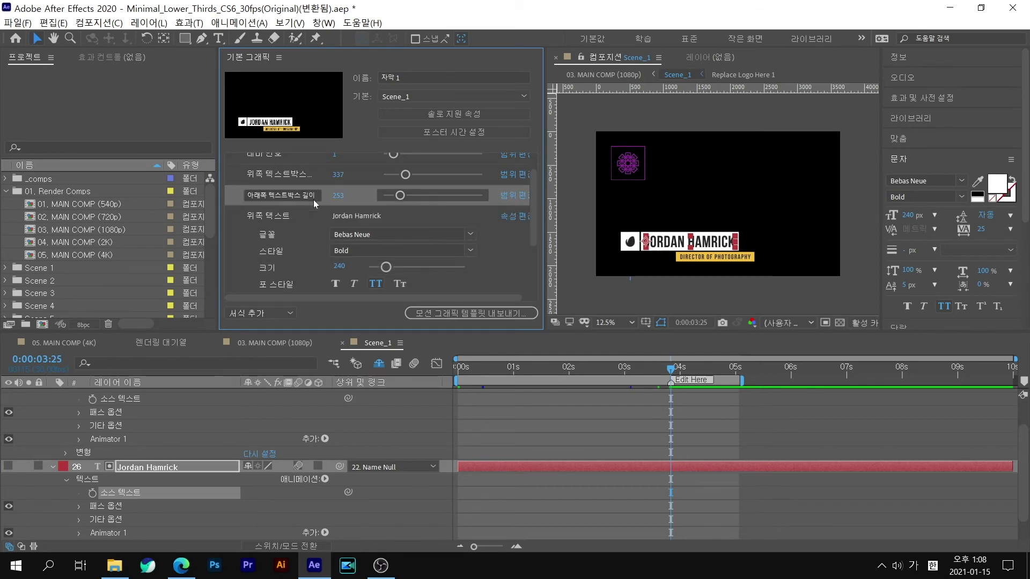
drag(534, 236, 538, 162)
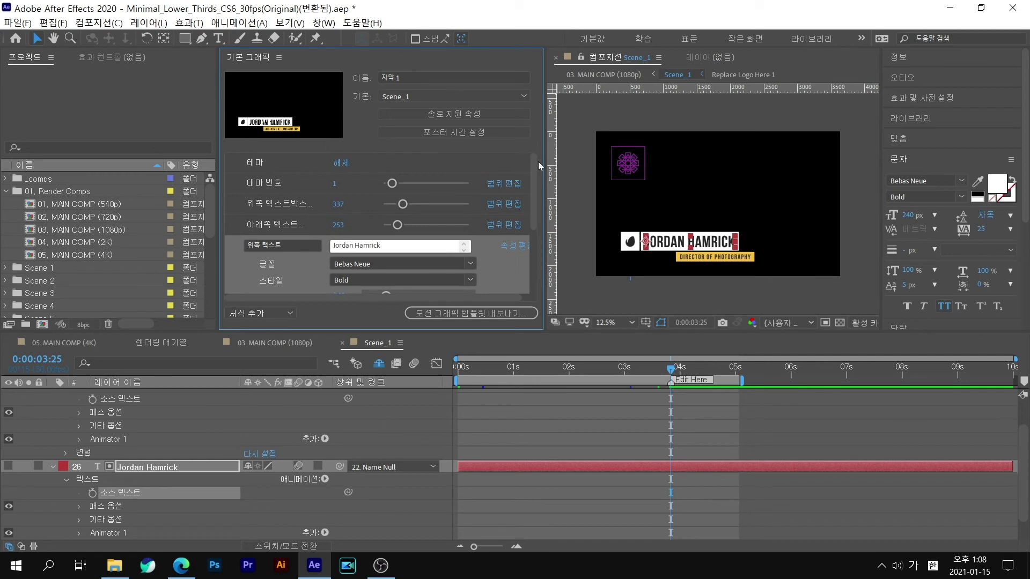
Step: Start the motion graphics template export and save the project under its current name
click(489, 312)
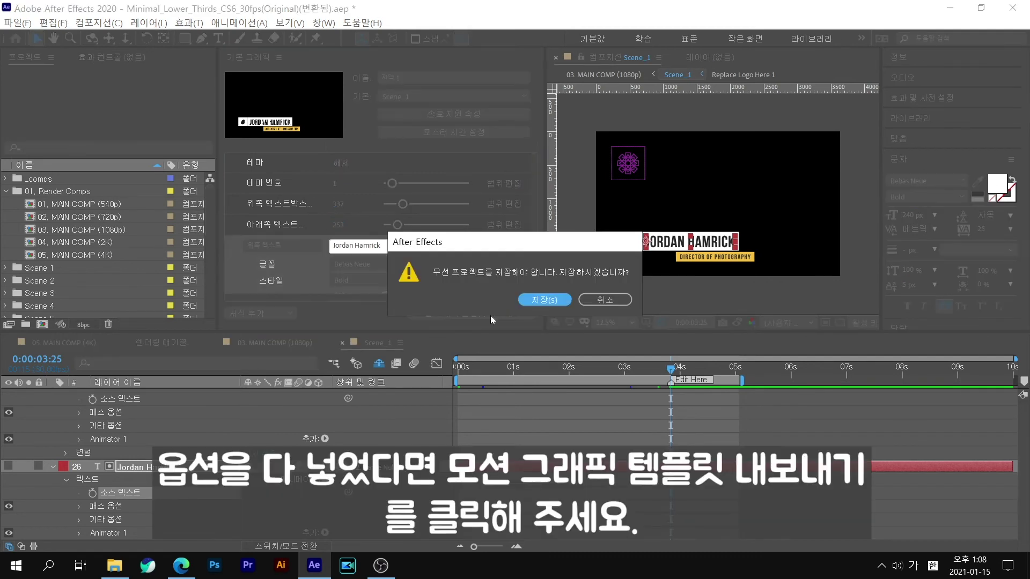
click(548, 301)
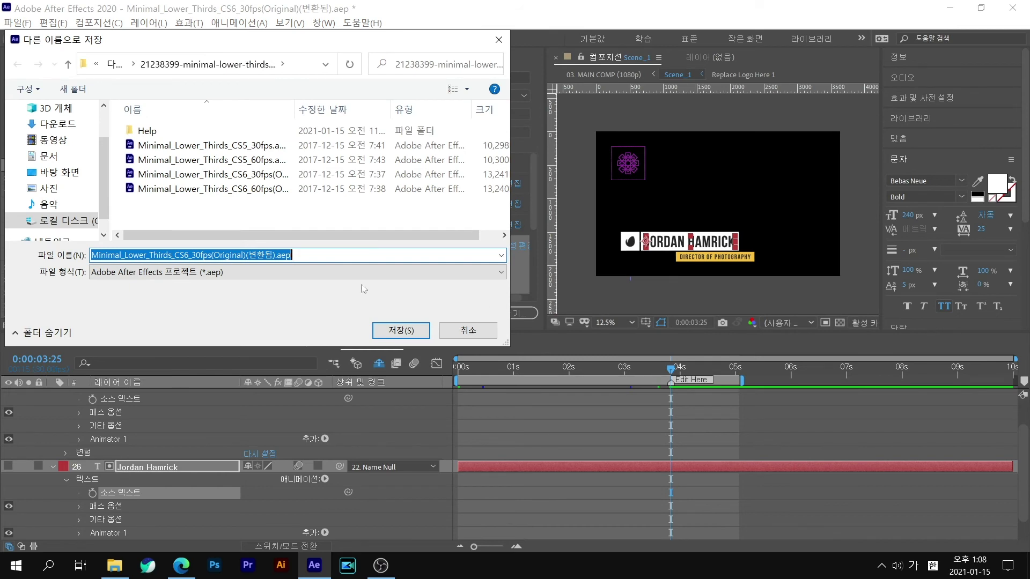
click(397, 330)
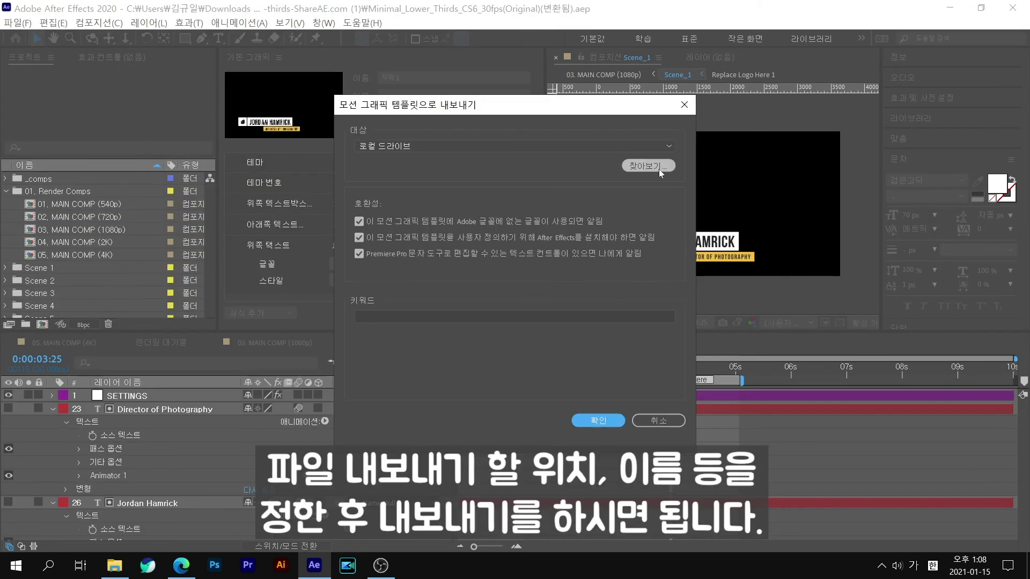
Step: Export 자막 1.mogrt to the Desktop's minimal folder with keyword 음막1
click(658, 170)
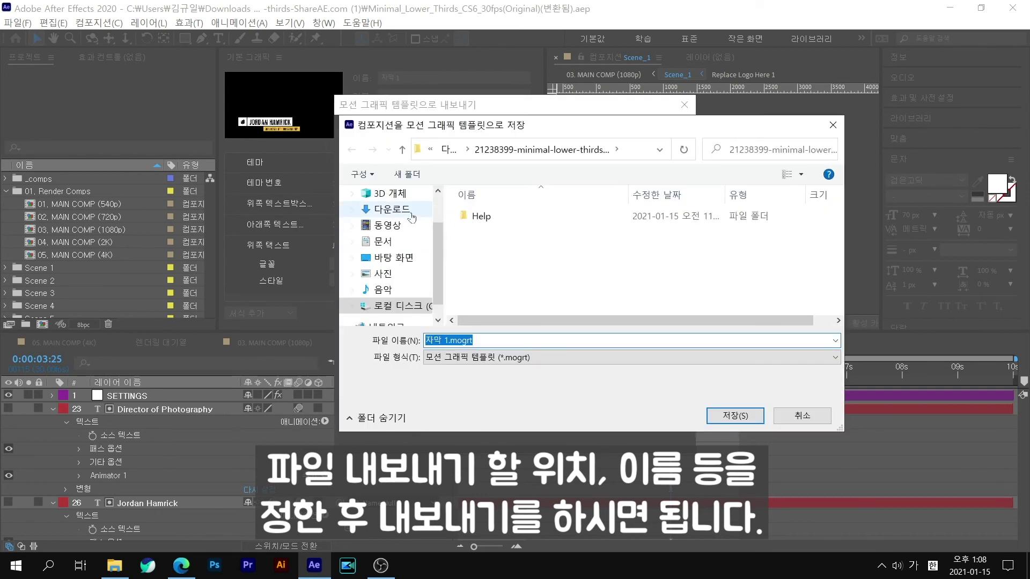
click(412, 215)
click(394, 257)
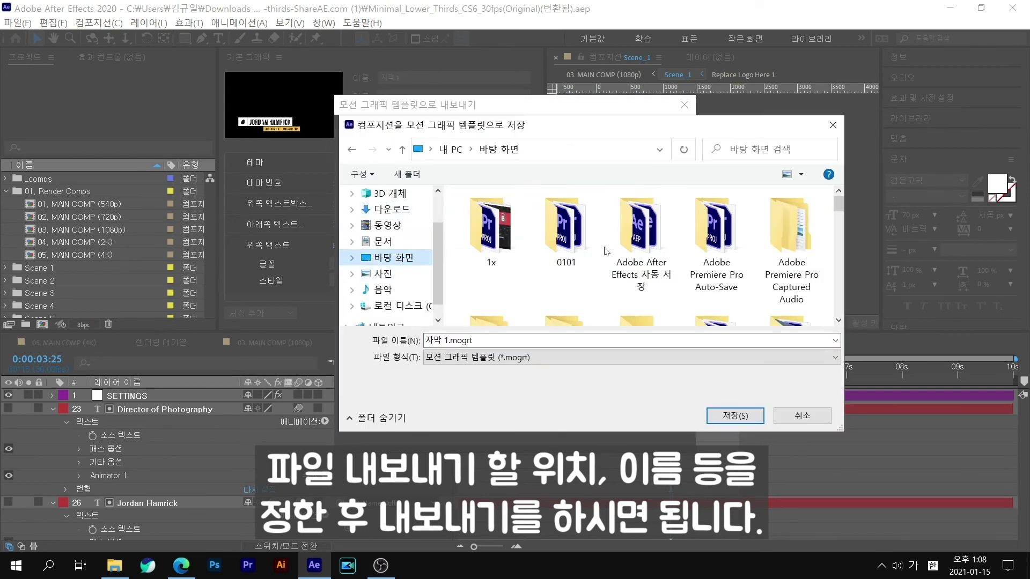
click(735, 416)
click(457, 316)
text(음막1)
click(597, 421)
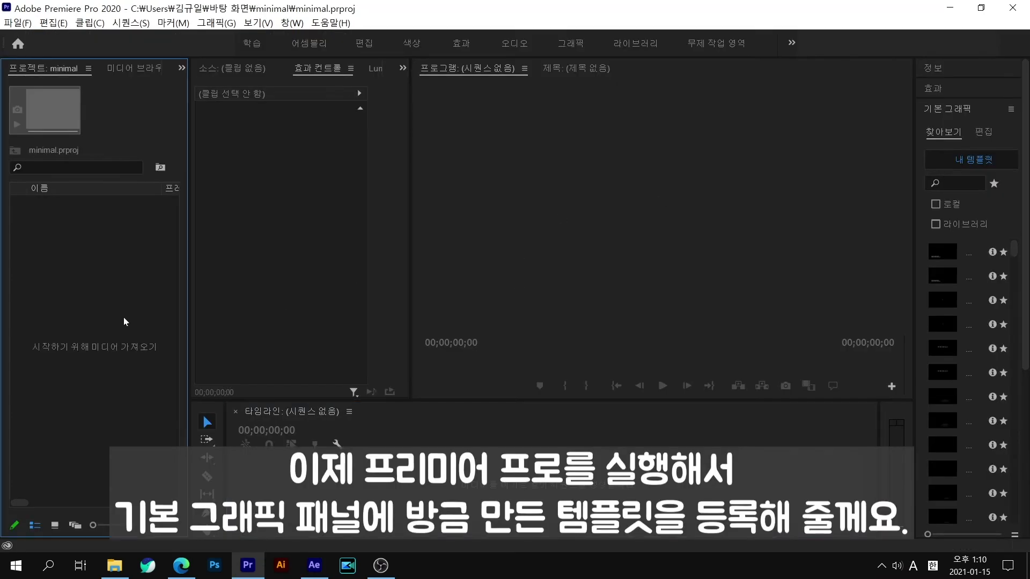
Step: Create a new 1920×1080, 29.97 fps sequence, 시퀀스 01, in Premiere Pro
right_click(127, 325)
mouse_move(156, 378)
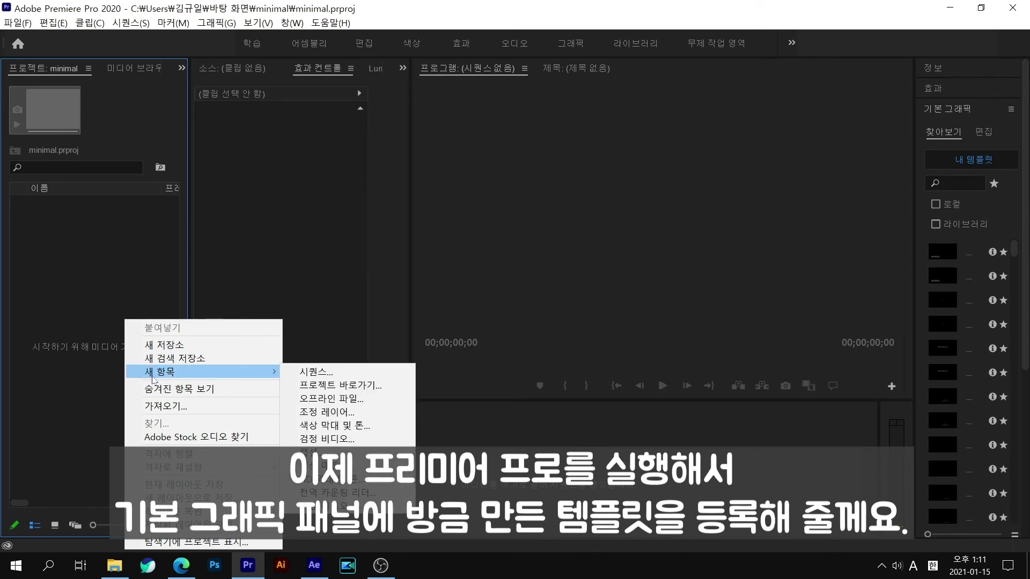
click(316, 371)
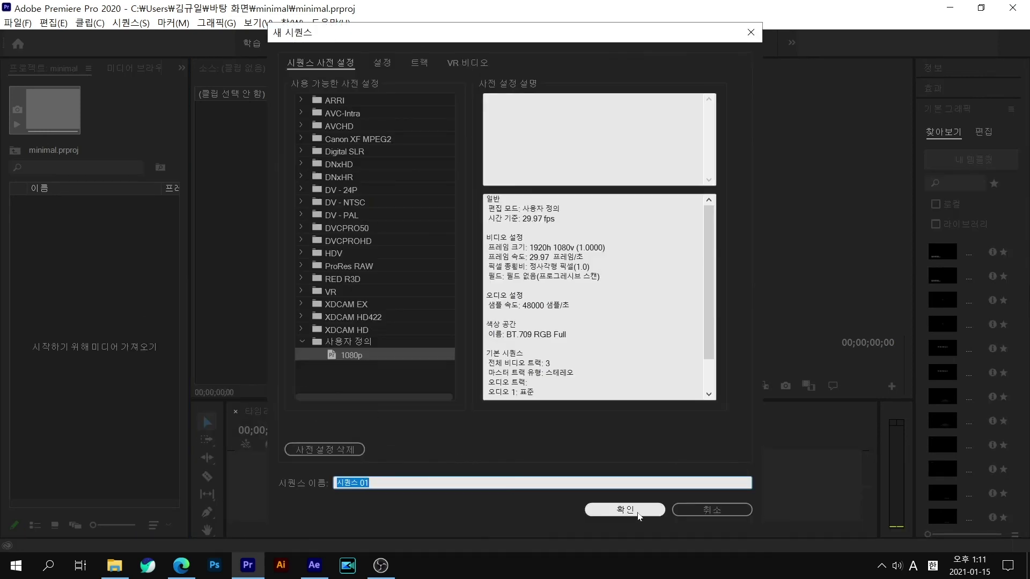
click(602, 507)
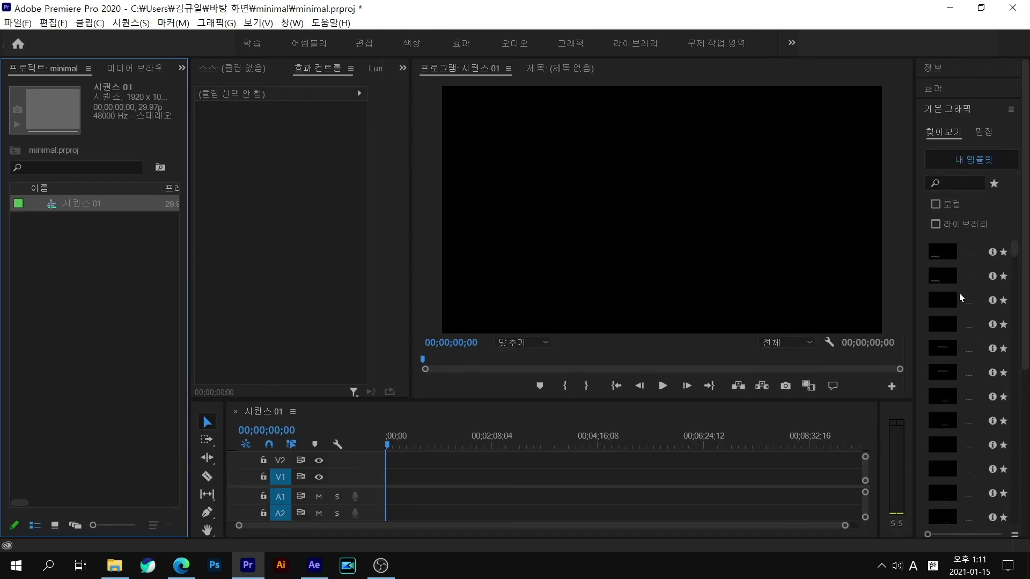
Step: Widen the Essential Graphics panel and confirm it is enabled under Window
drag(914, 267, 810, 288)
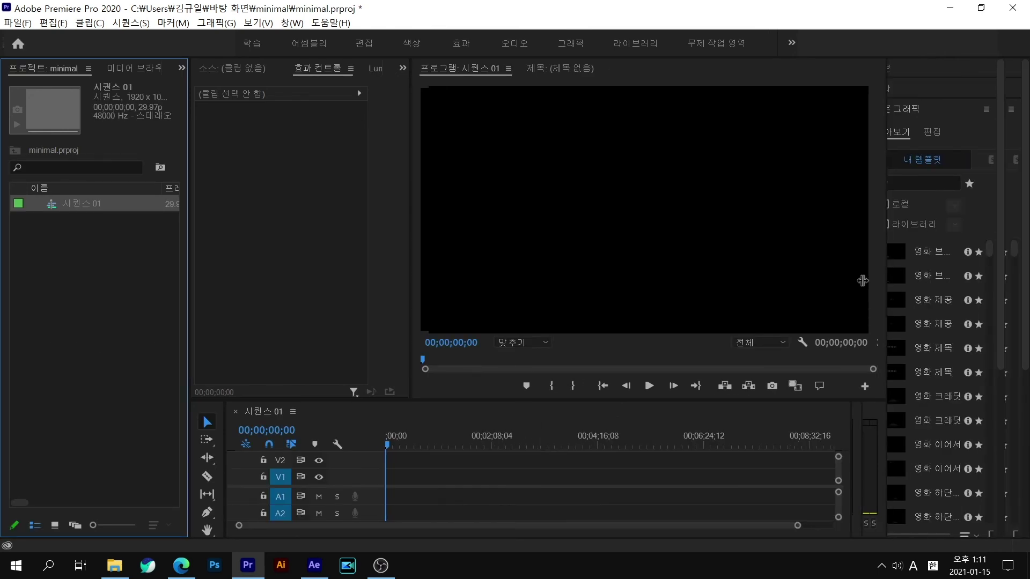
click(884, 89)
click(867, 107)
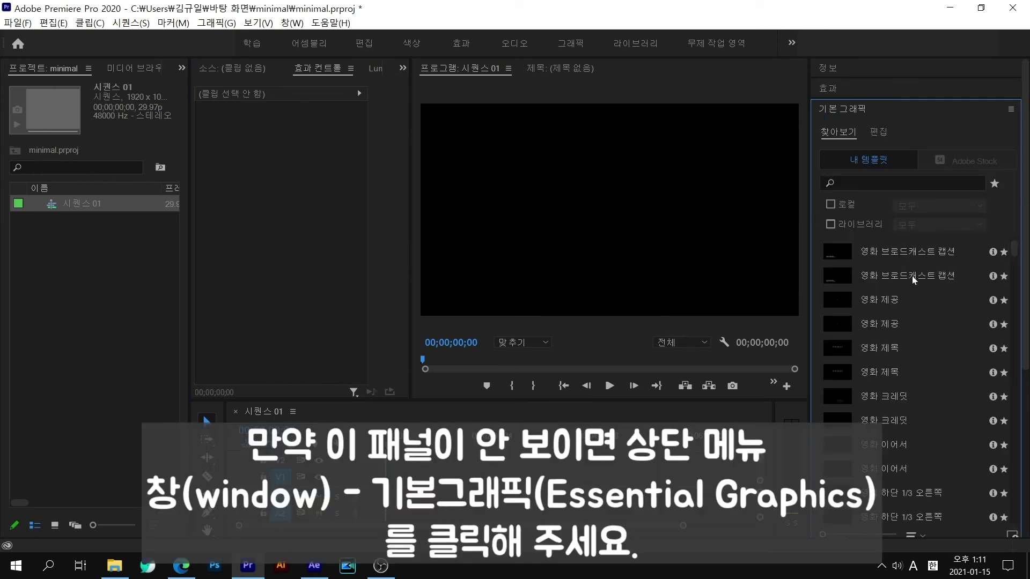
click(292, 22)
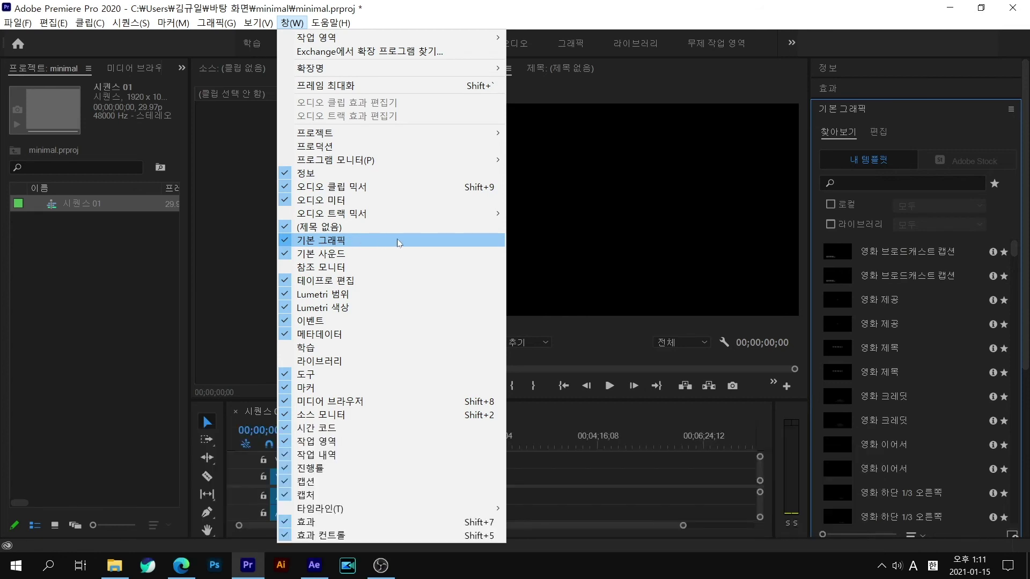
click(107, 305)
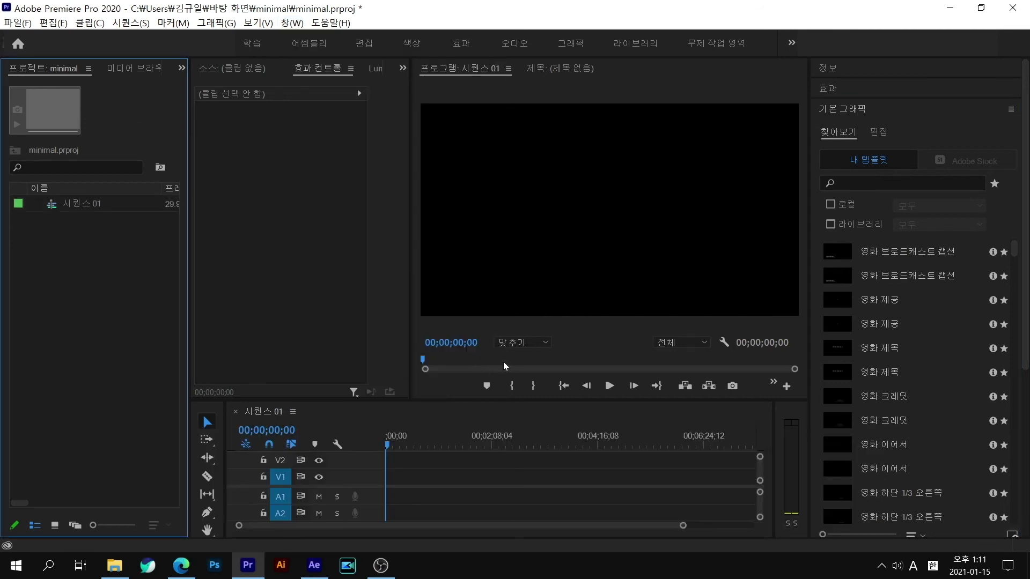
Step: Add 자막 1.mogrt from the minimal folder to Premiere's Essential Graphics templates
click(114, 565)
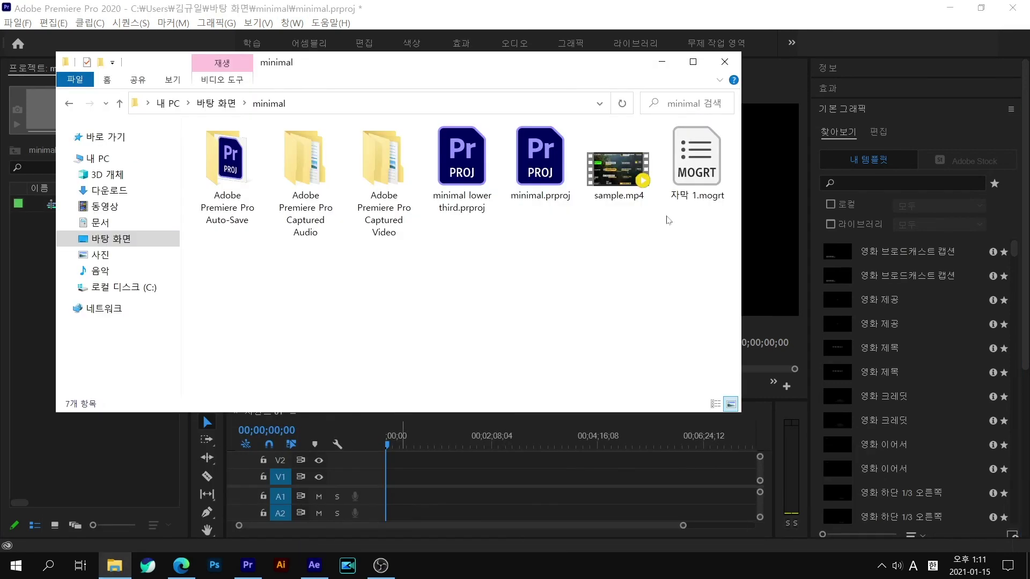
click(679, 196)
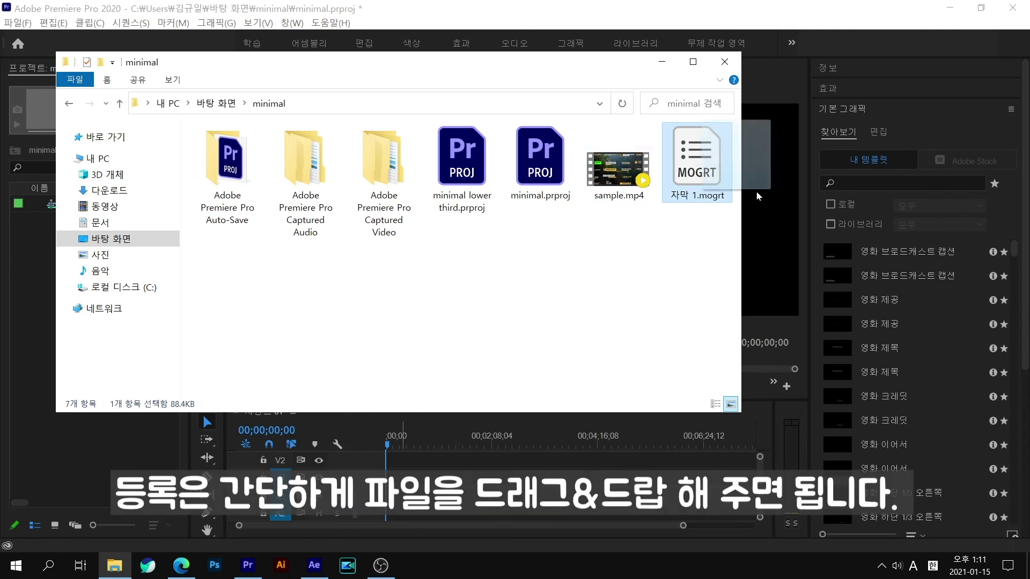
drag(692, 184, 896, 301)
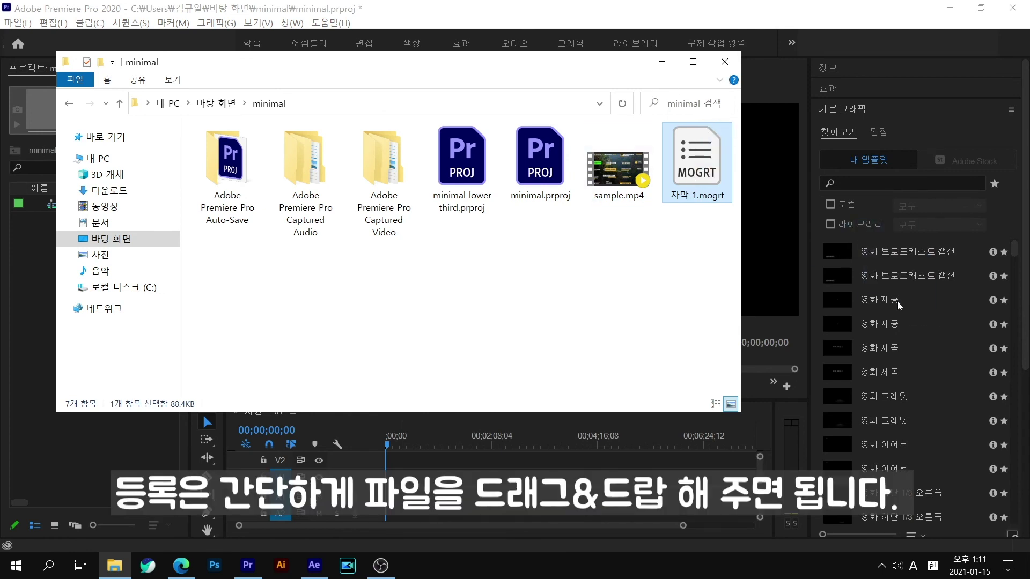
click(905, 256)
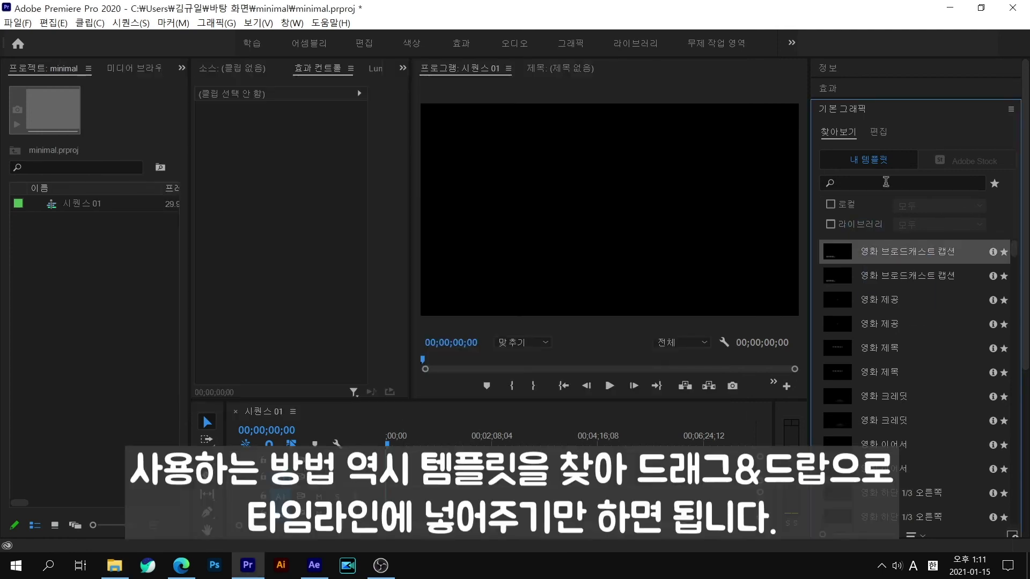
Step: Search the templates for 자막1 and drag the 자막 1 title onto the sequence
click(885, 182)
text(wkakr)
key(BackSpace)
key(BackSpace)
key(BackSpace)
key(Hangul)
text(자막1)
key(Return)
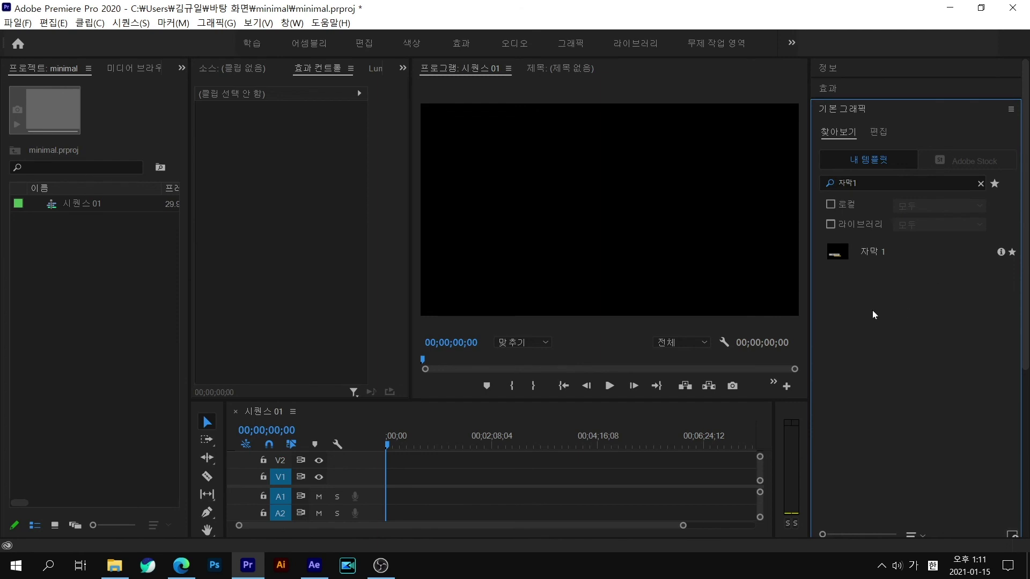
drag(874, 255, 424, 494)
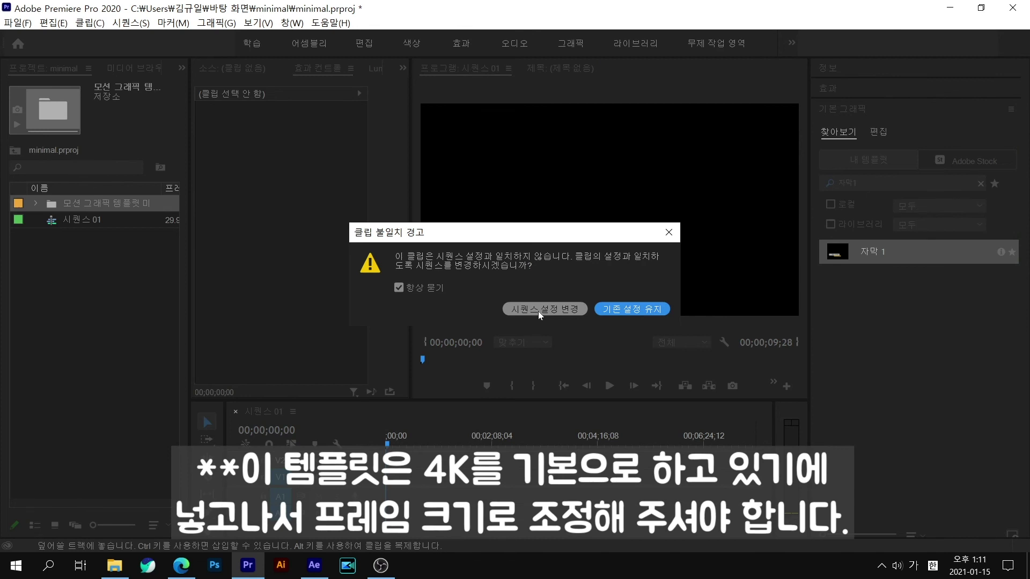
Step: Keep the existing sequence settings and scale the 자막 1 clip on V1 to frame size
click(630, 306)
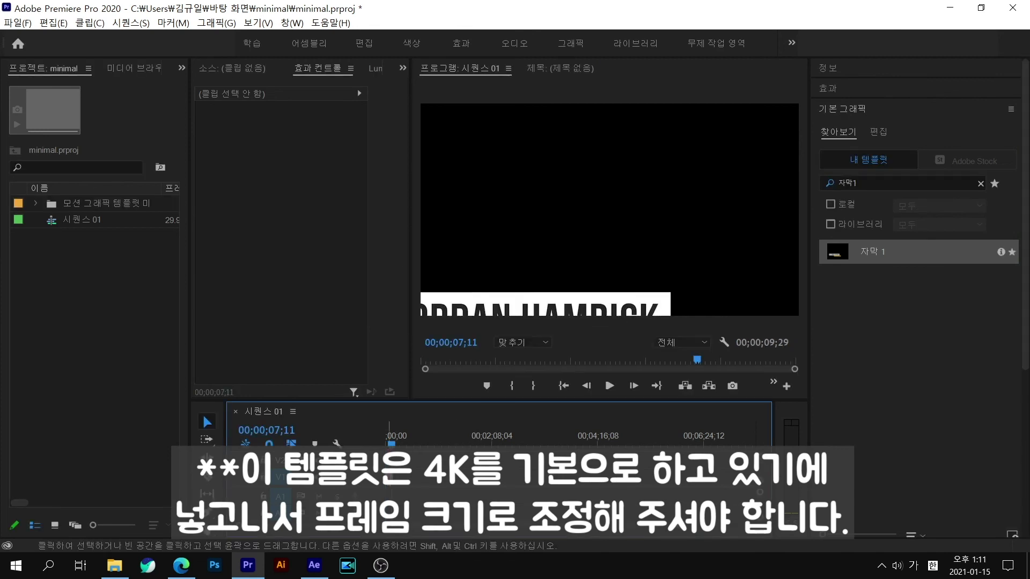
click(388, 478)
right_click(389, 481)
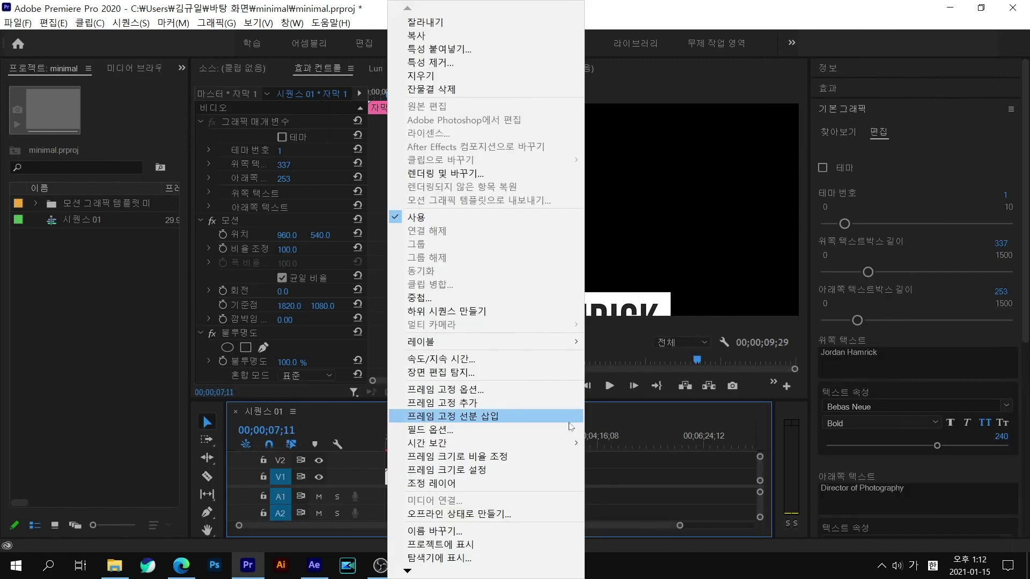
click(565, 469)
click(565, 469)
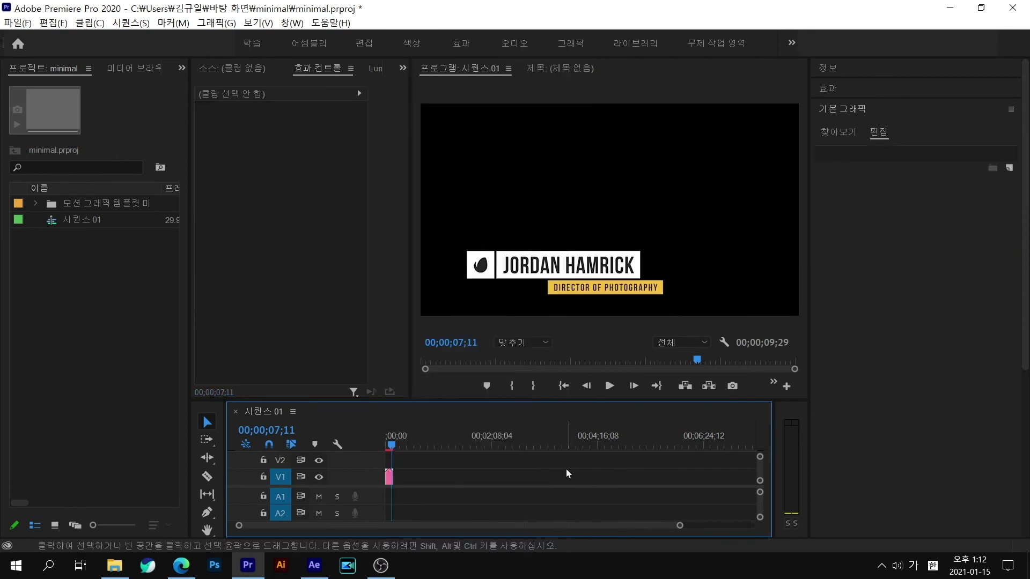
Step: Play the sequence from the start to preview the lower third
drag(395, 446, 333, 448)
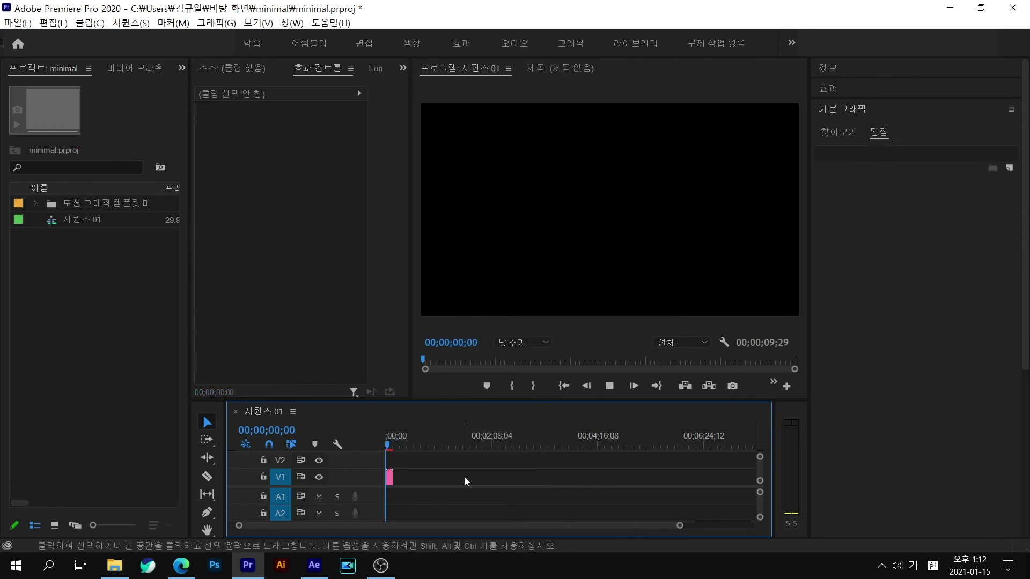
key(space)
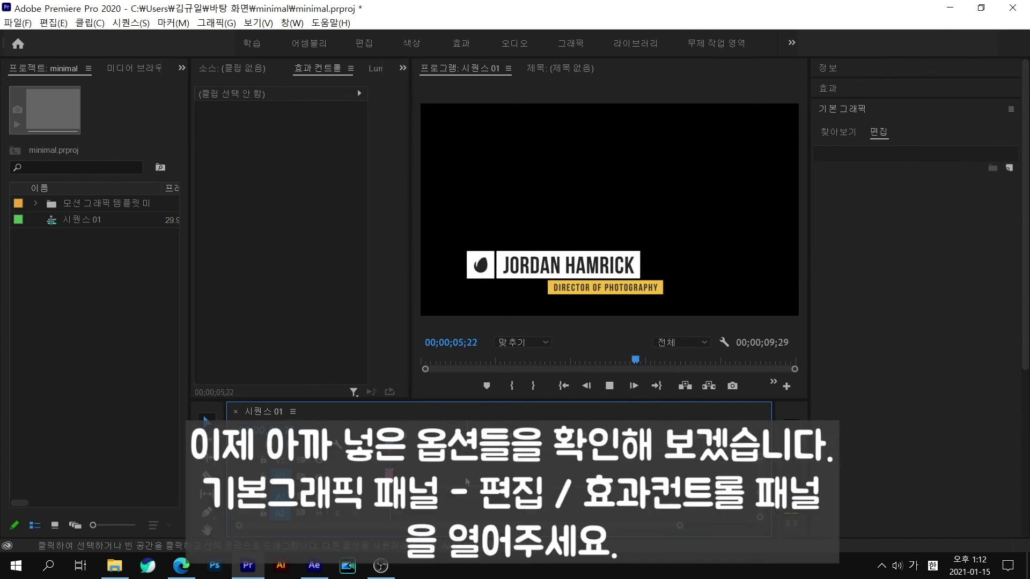
key(space)
click(389, 477)
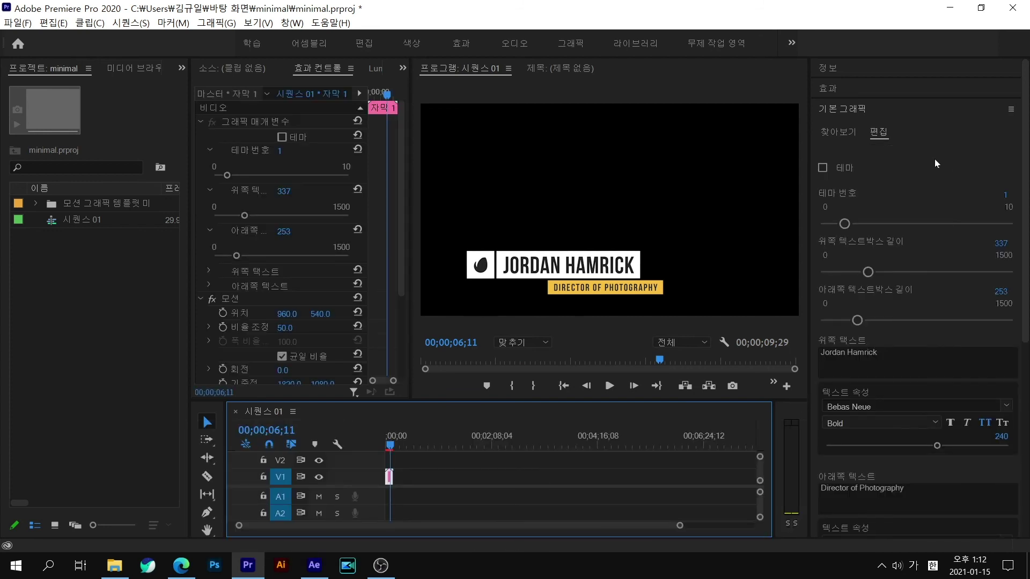
Step: Turn on 테마 and set 테마 번호 to 10
drag(846, 225, 865, 224)
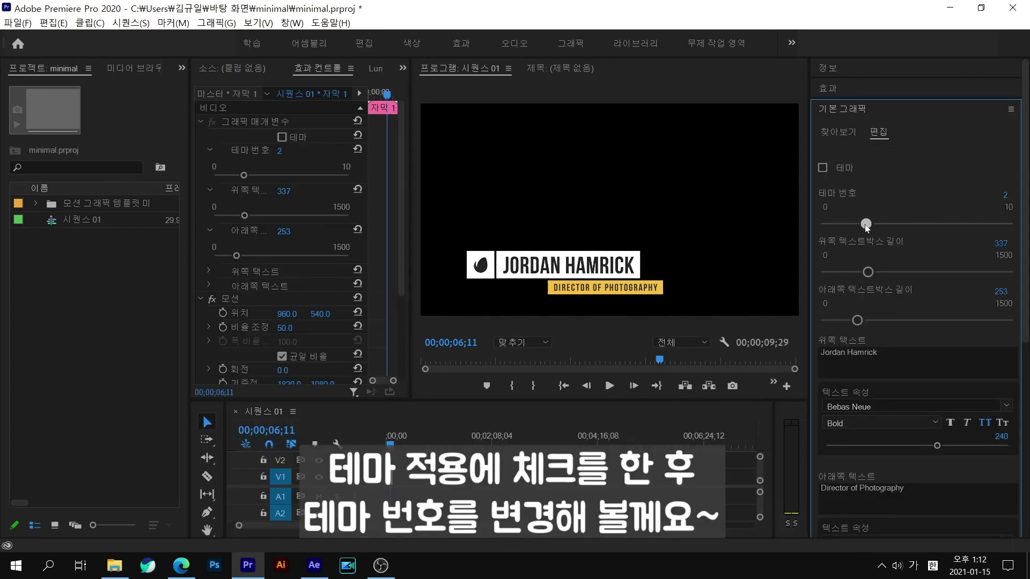
click(822, 168)
drag(865, 224, 1006, 224)
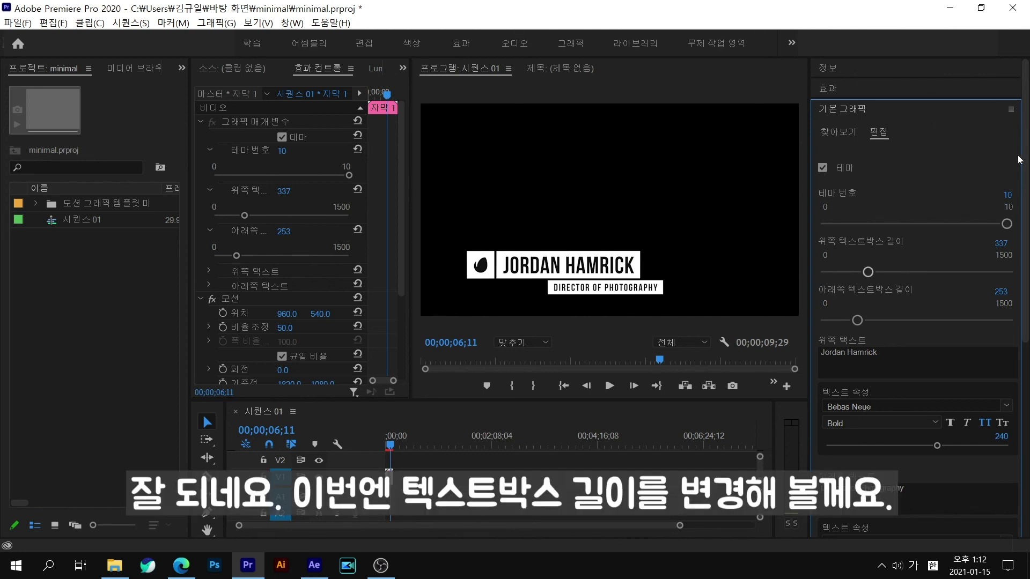
Step: Set the upper text box length to 519 and the lower to 217
drag(870, 272, 907, 272)
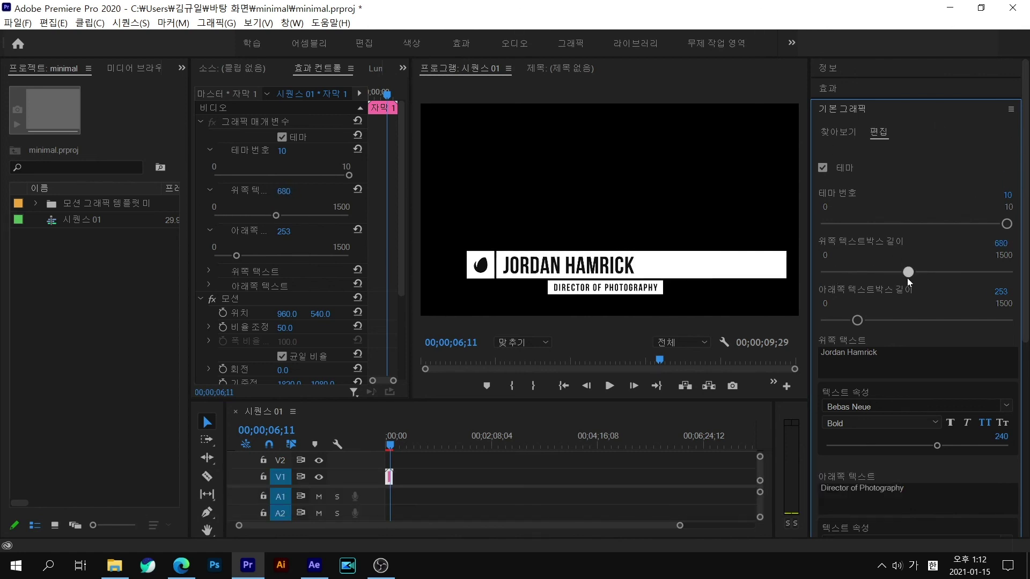
drag(907, 278, 887, 278)
mouse_move(857, 321)
mouse_down()
mouse_move(905, 318)
mouse_move(852, 320)
mouse_up()
click(915, 351)
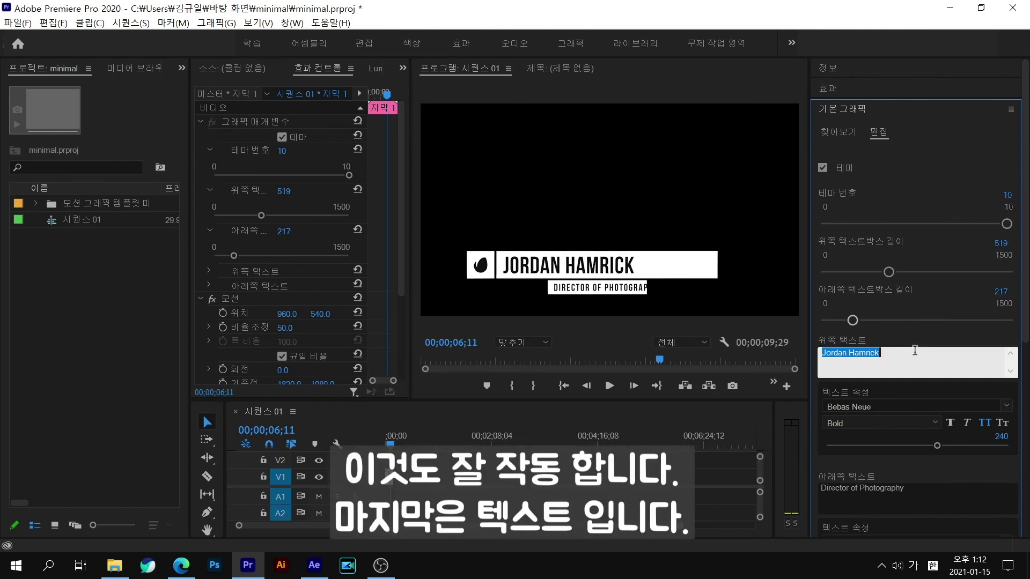
Step: Replace the upper text with hello and the lower text with hahahaha
text(ㅗ디)
text(o)
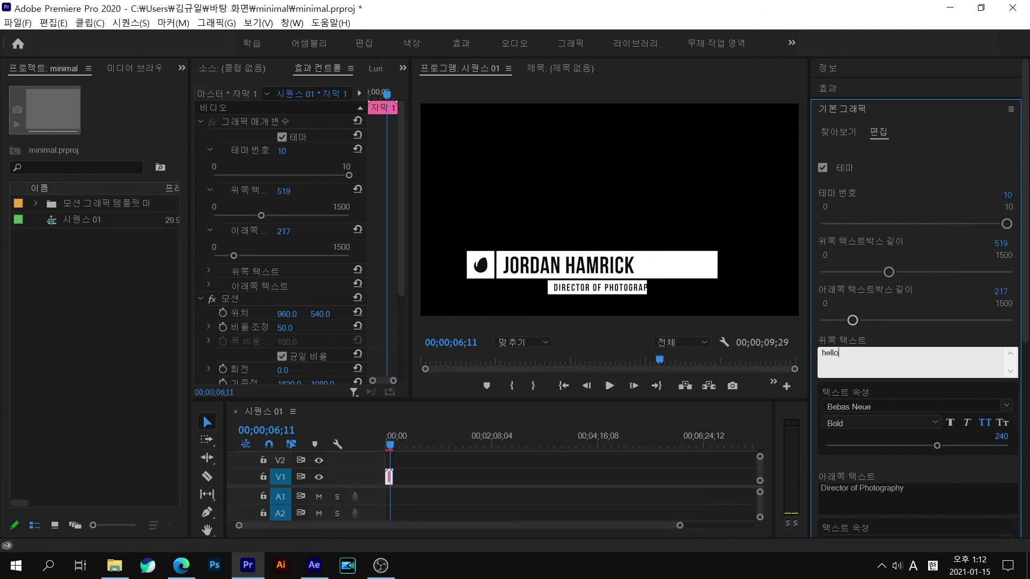
click(916, 396)
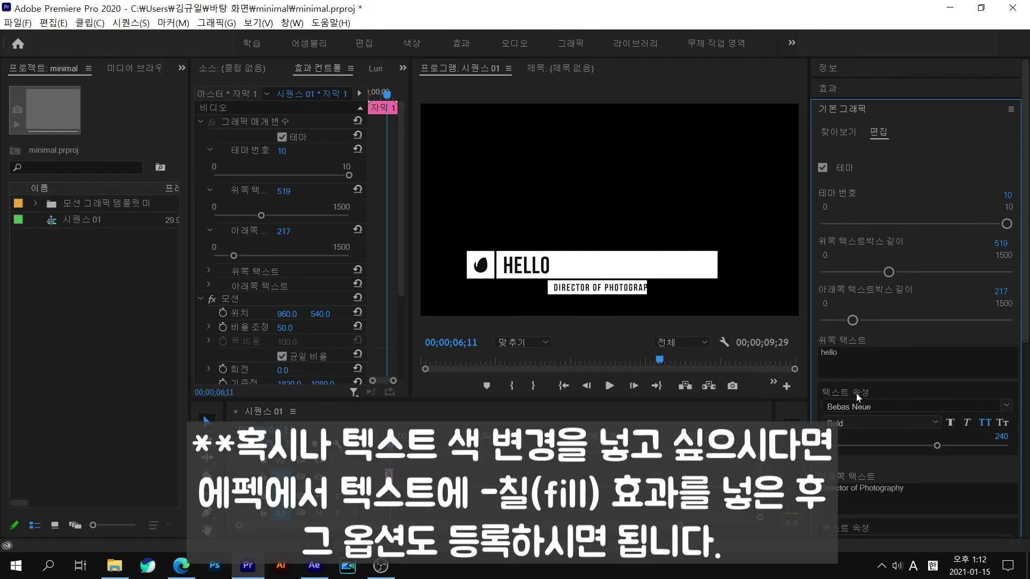
click(948, 485)
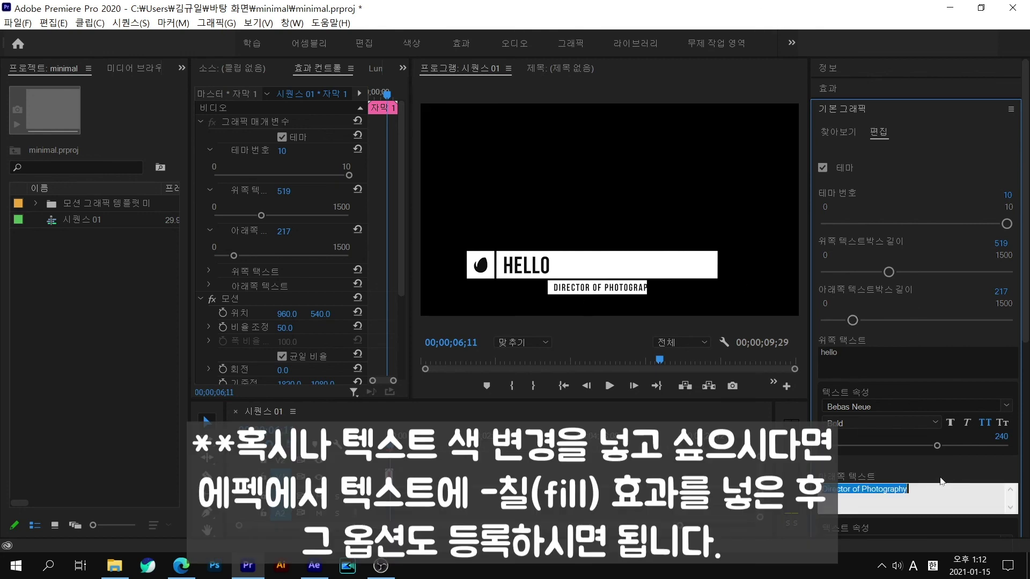
text(hahahaha)
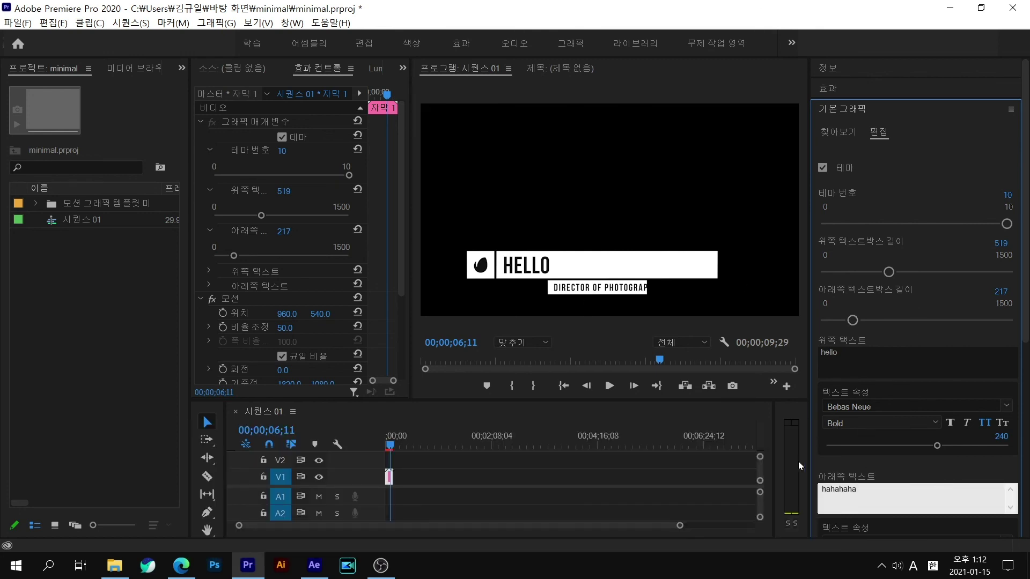
click(838, 459)
scroll(837, 459, down, 1)
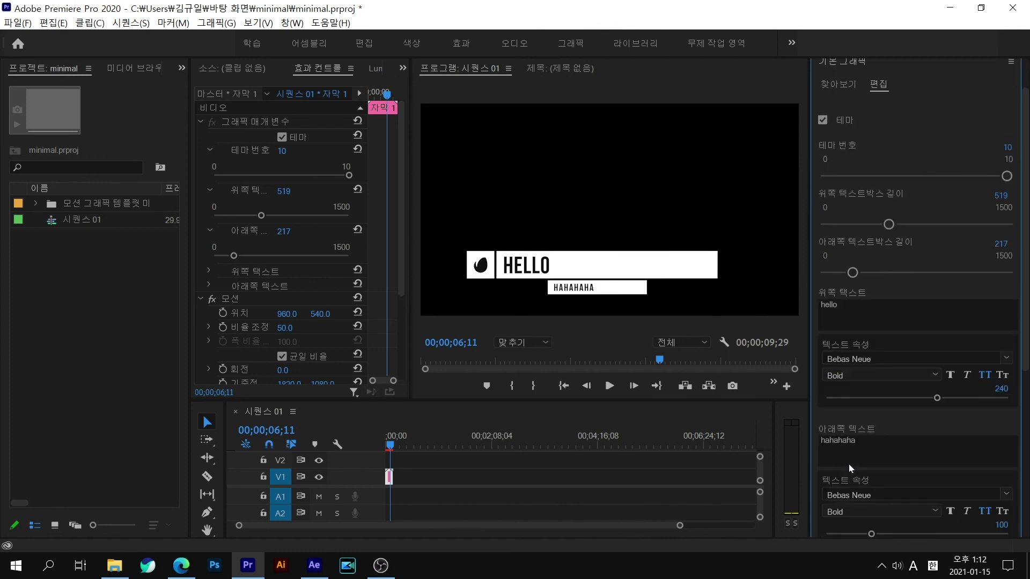
scroll(973, 478, down, 1)
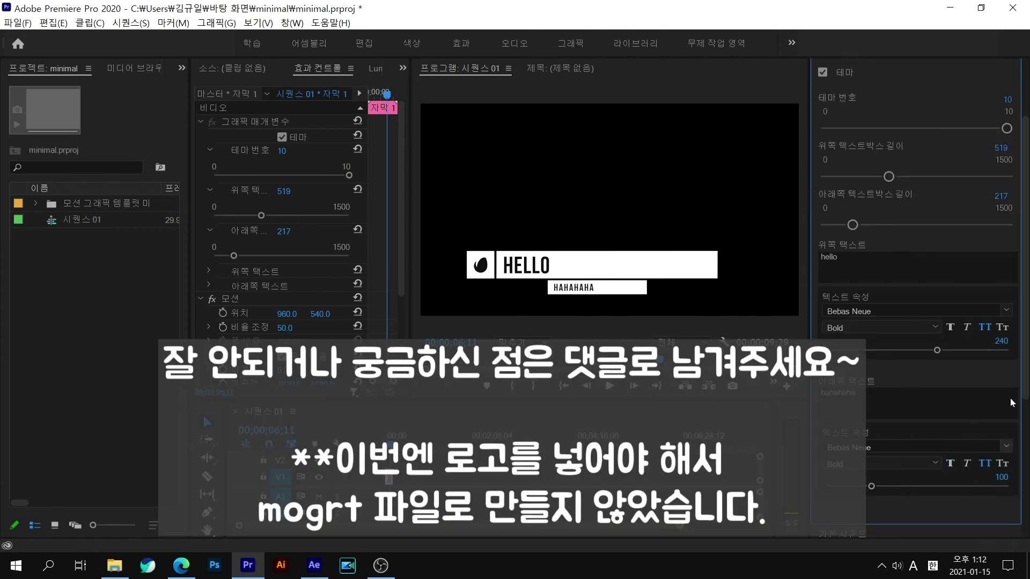
scroll(1023, 395, up, 2)
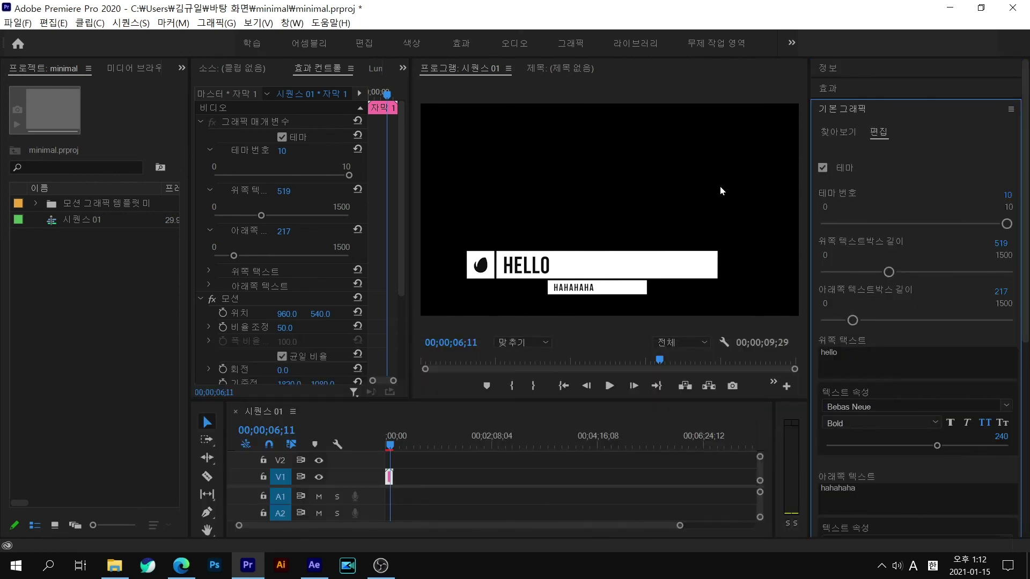
click(380, 567)
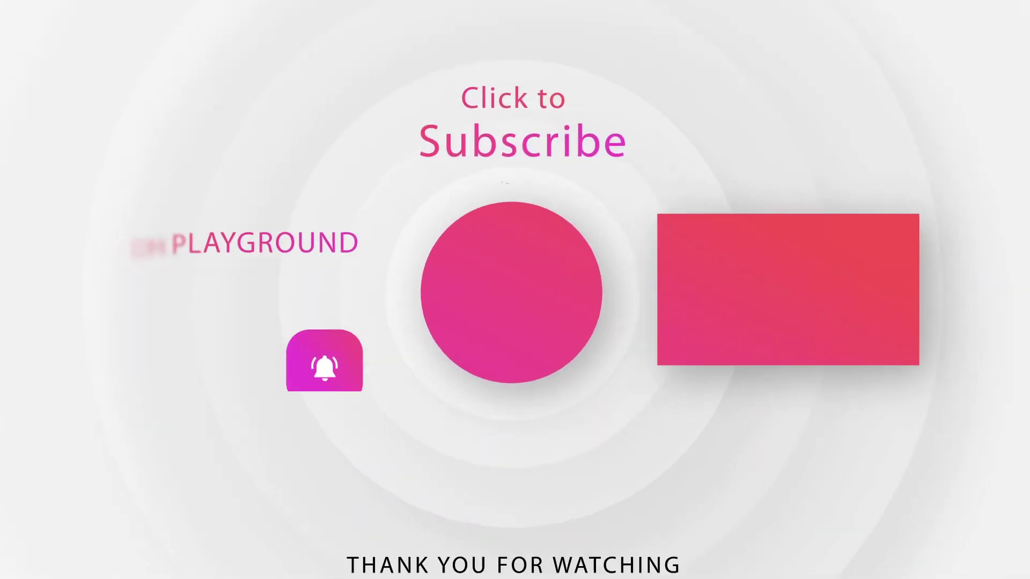